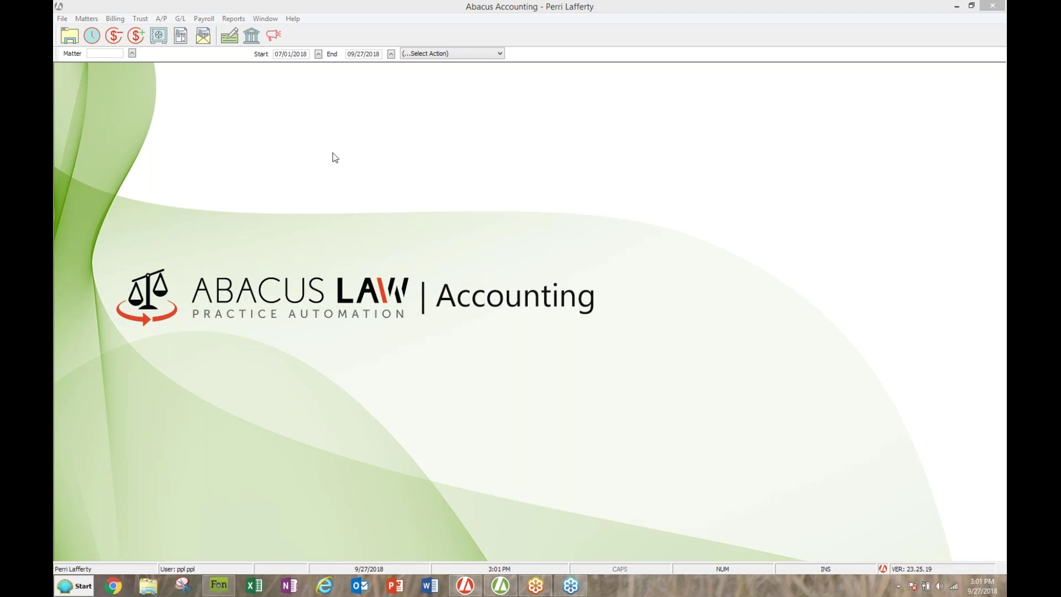
# Preview the Accounts Receivable Aging Report for all clients and timekeepers, with items through 09/27/2018 and closed matters included
pyautogui.click(114, 19)
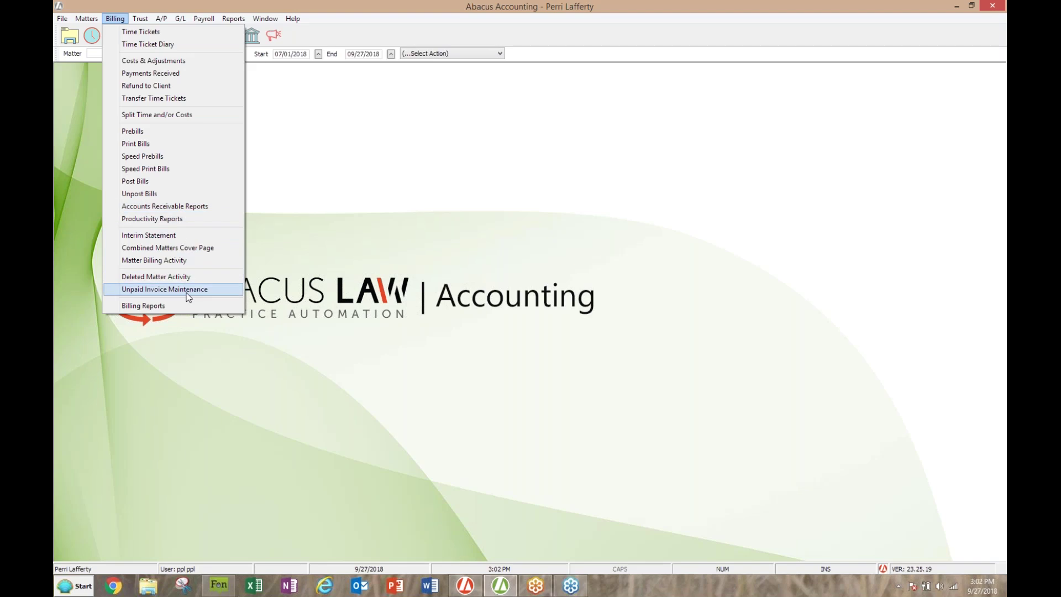
pyautogui.click(156, 206)
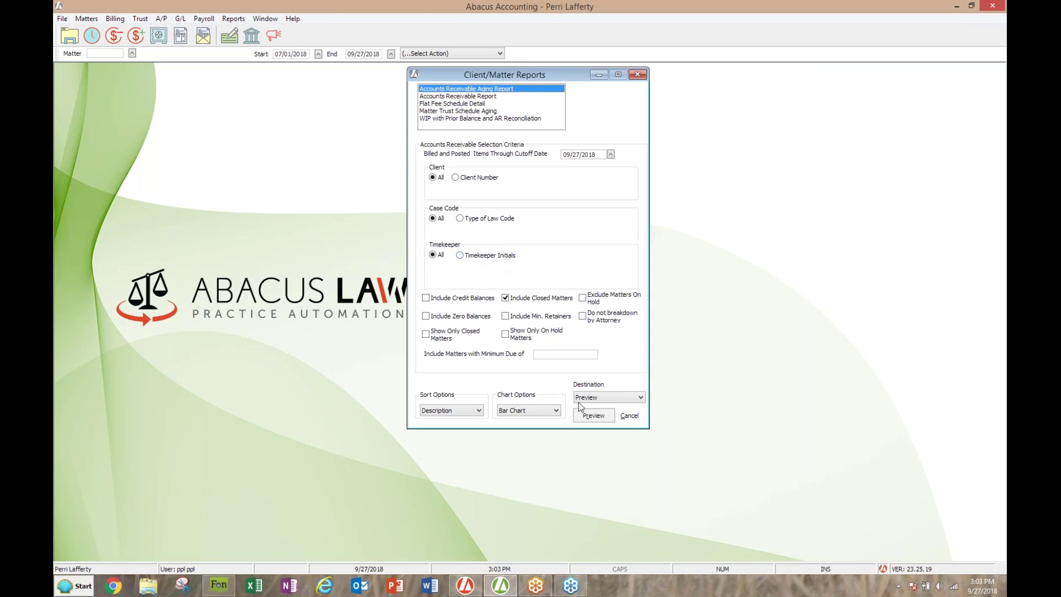
pyautogui.click(585, 420)
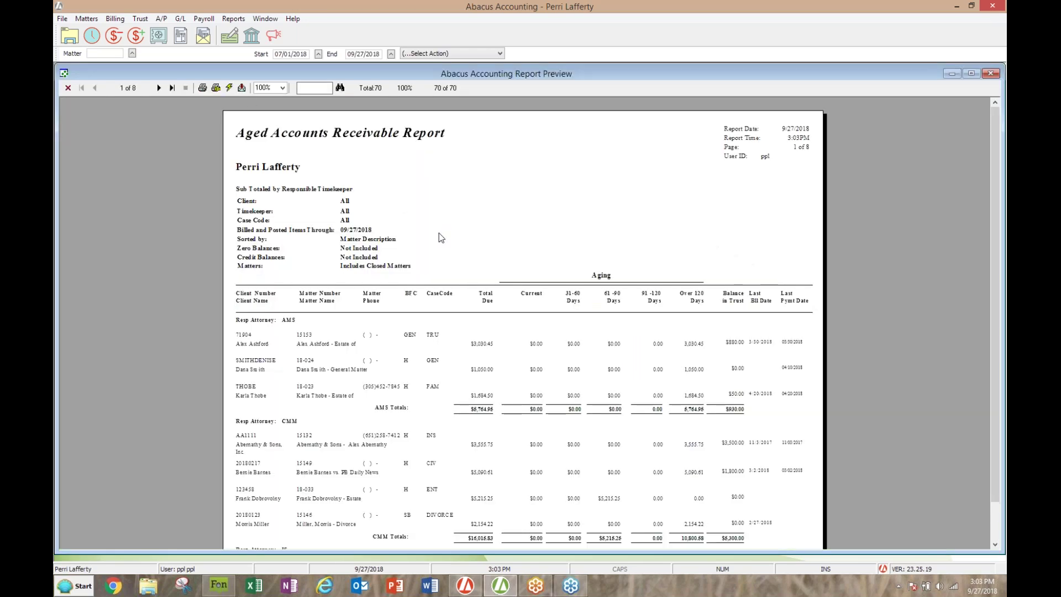
pyautogui.click(283, 88)
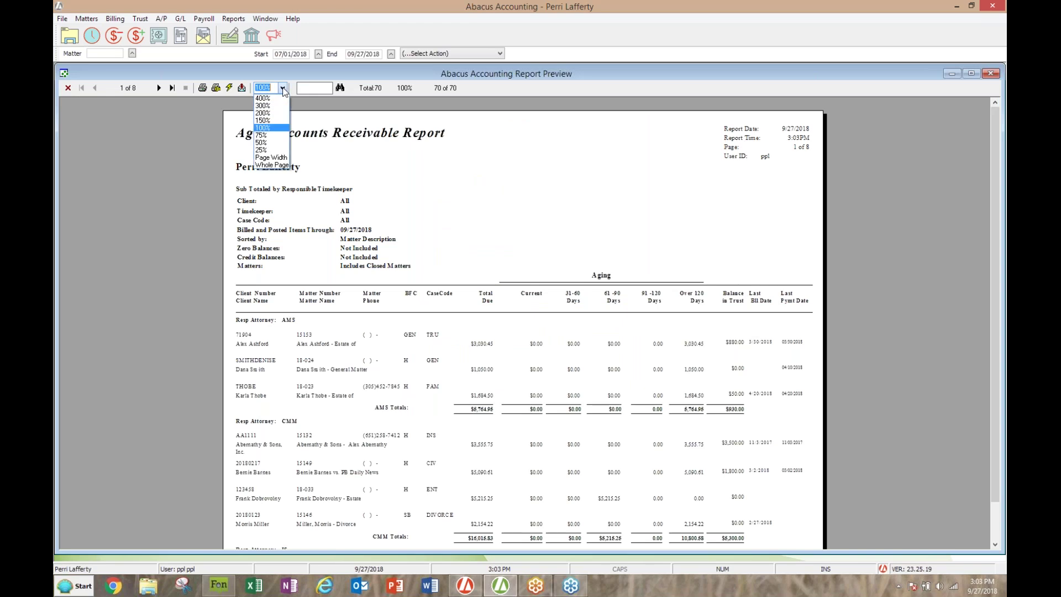
pyautogui.click(276, 121)
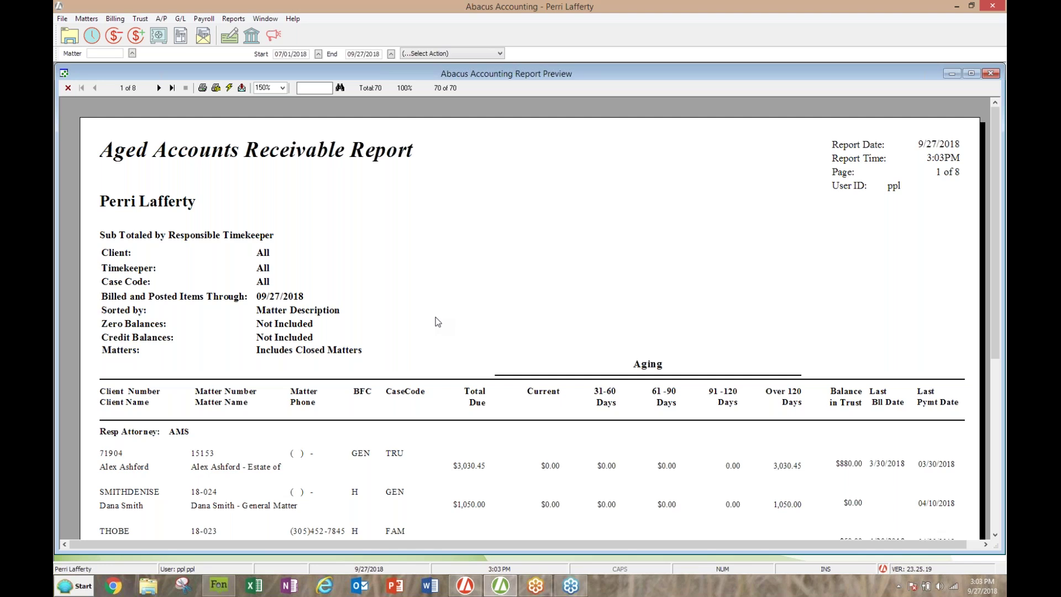
# Examine the aging bar chart on the report's last page, return to the first page, and close the receivables report
pyautogui.click(173, 88)
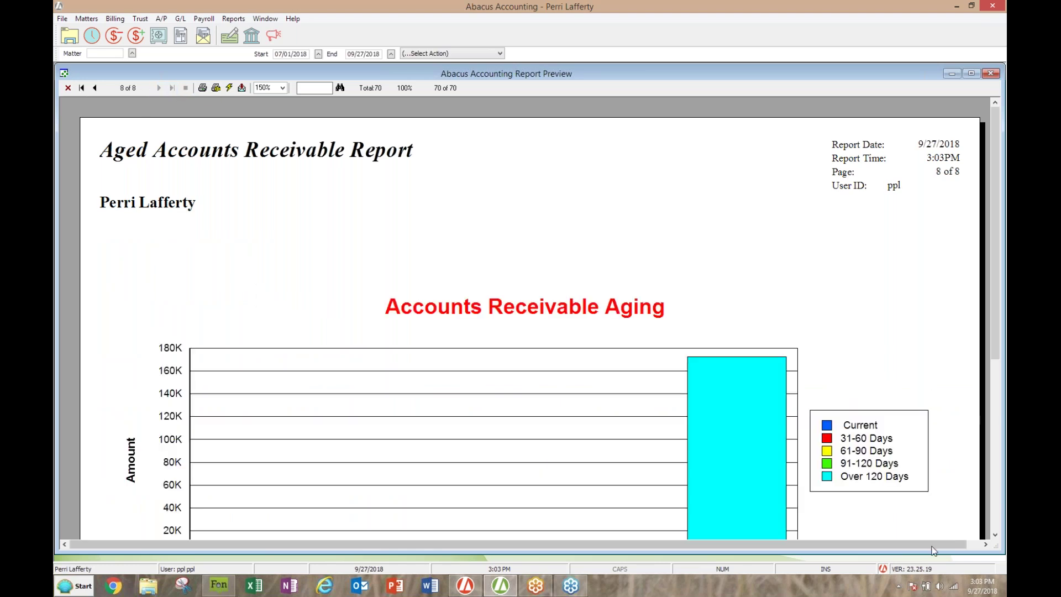
pyautogui.scroll(-4, 993, 535)
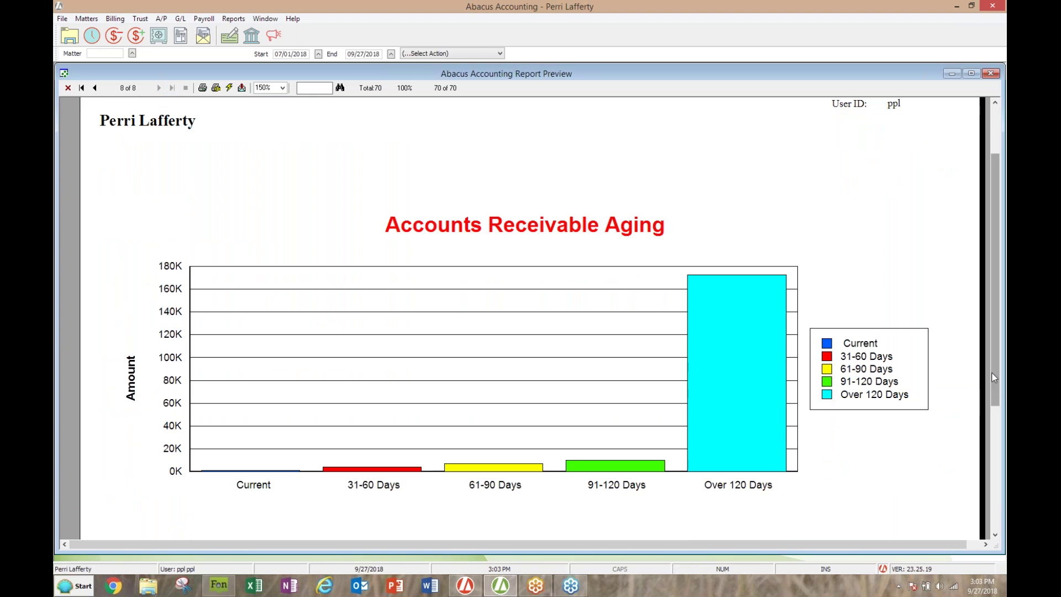
pyautogui.scroll(4, 989, 359)
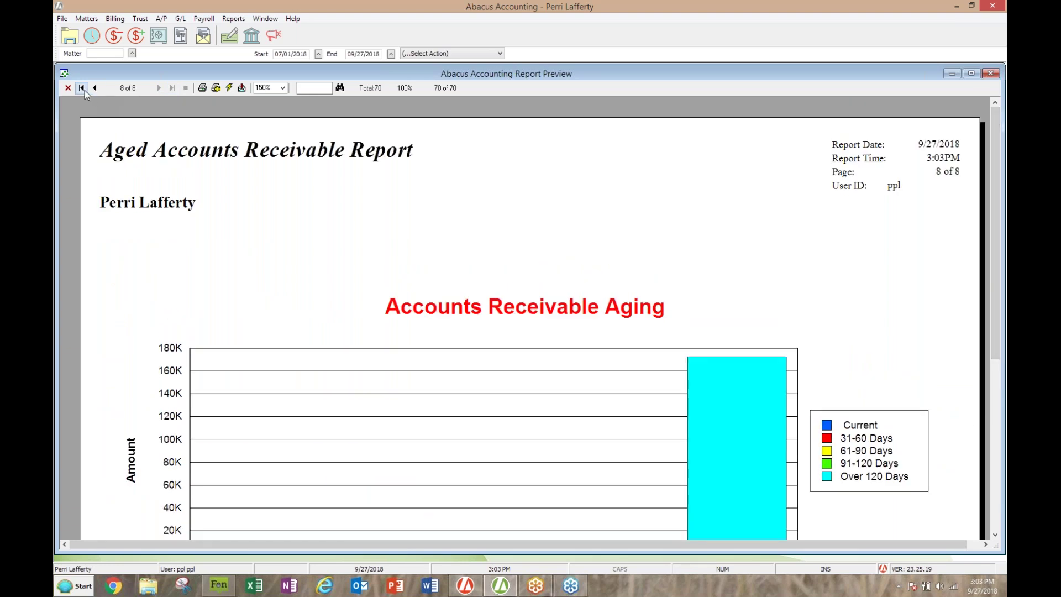
pyautogui.click(82, 87)
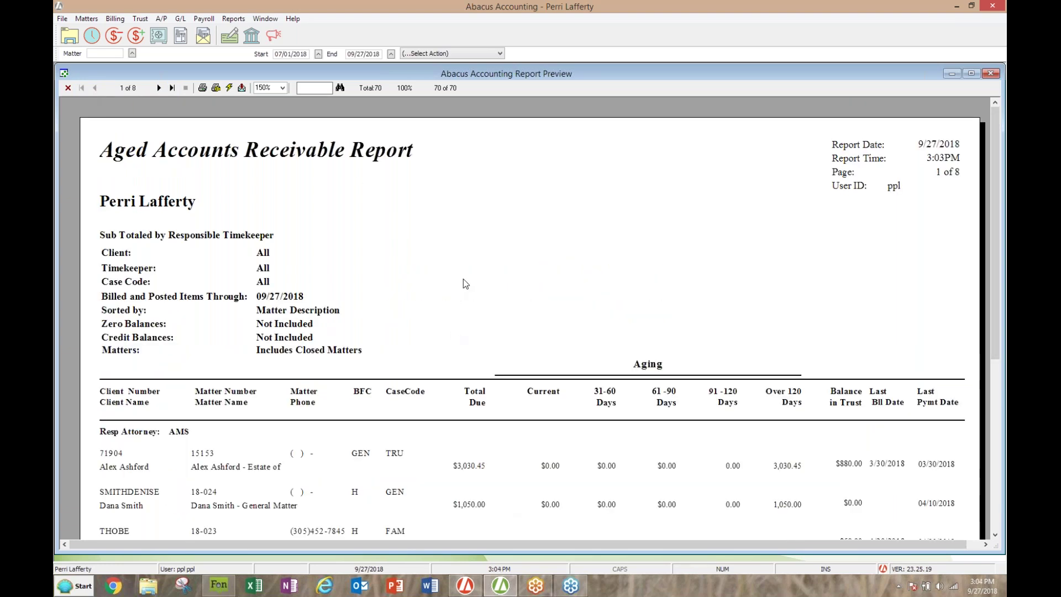
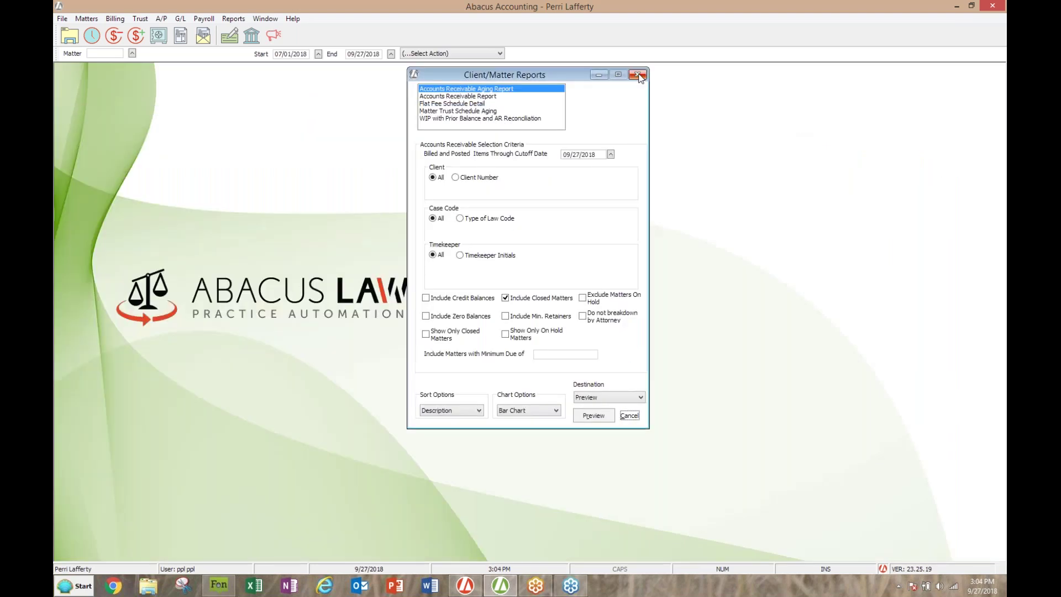
pyautogui.click(637, 74)
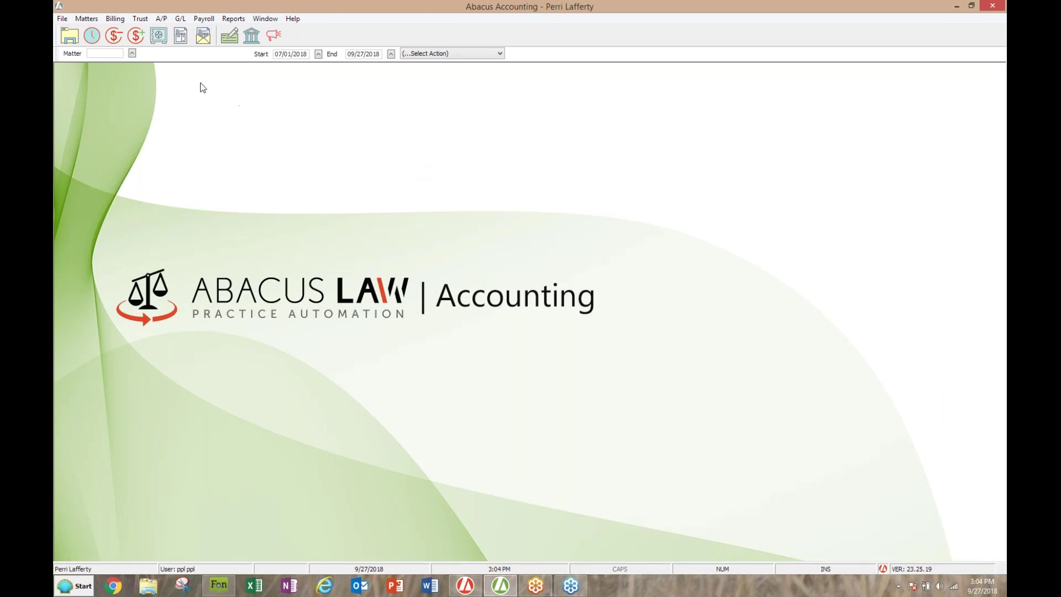
# Preview the Work in Process - Aged productivity report for all clients and timekeepers through 09/27/2018, and close it after viewing
pyautogui.click(111, 20)
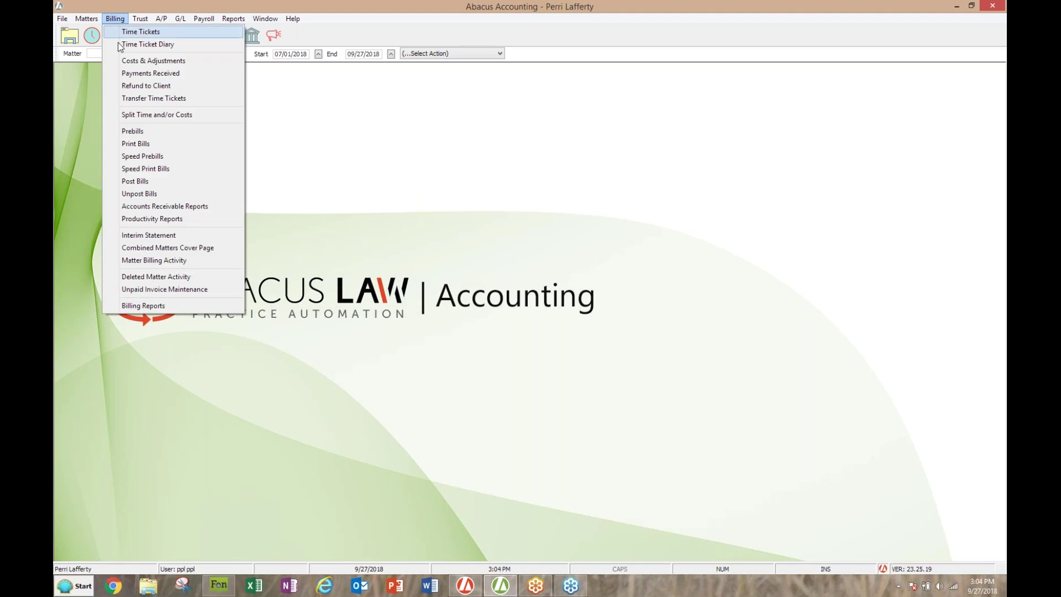
pyautogui.click(153, 219)
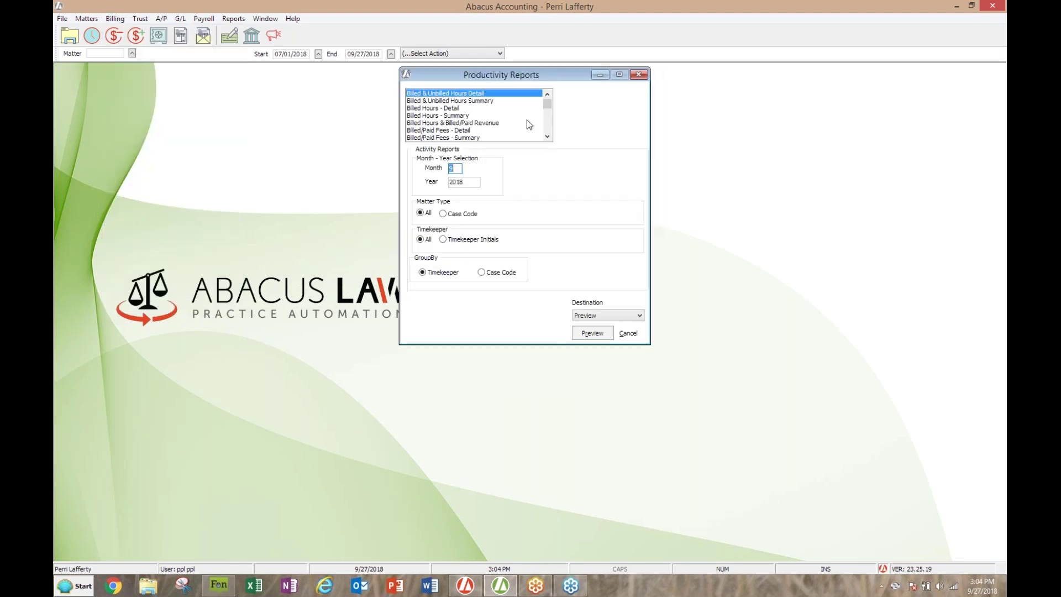
pyautogui.moveTo(548, 101); pyautogui.dragTo(548, 122)
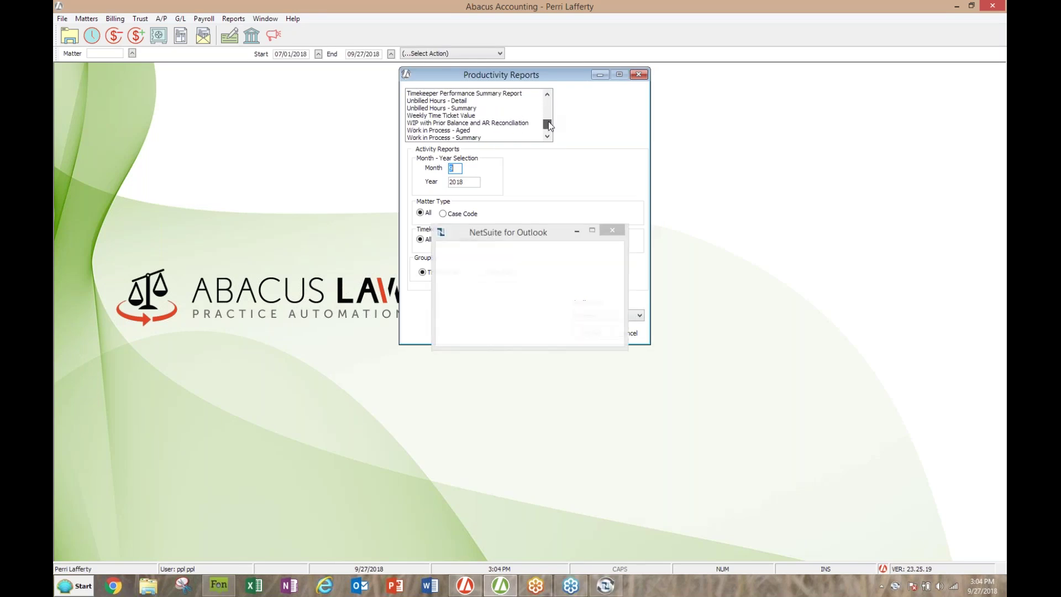
pyautogui.click(614, 230)
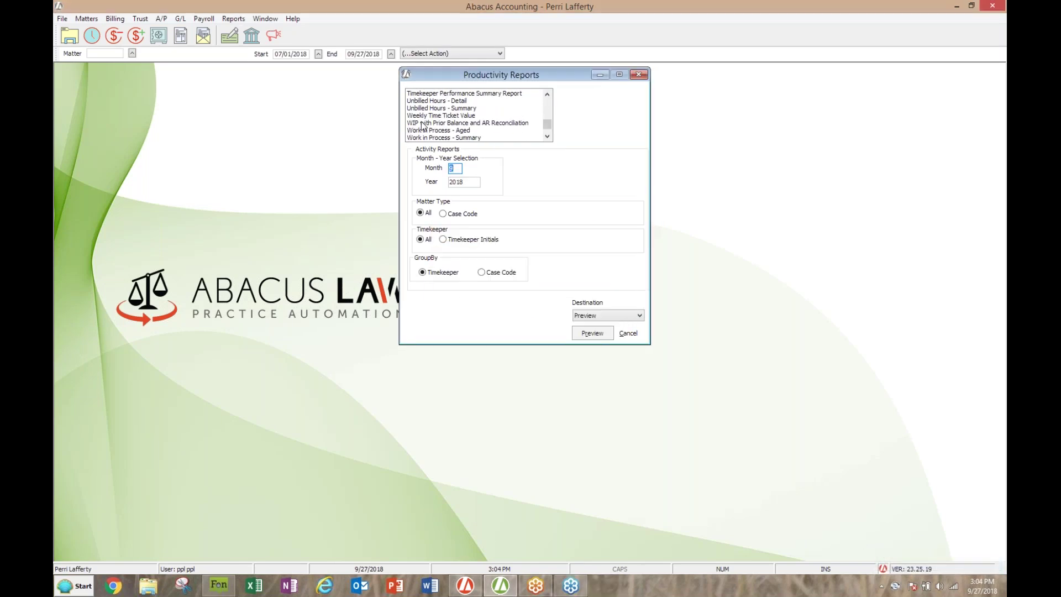
pyautogui.click(455, 132)
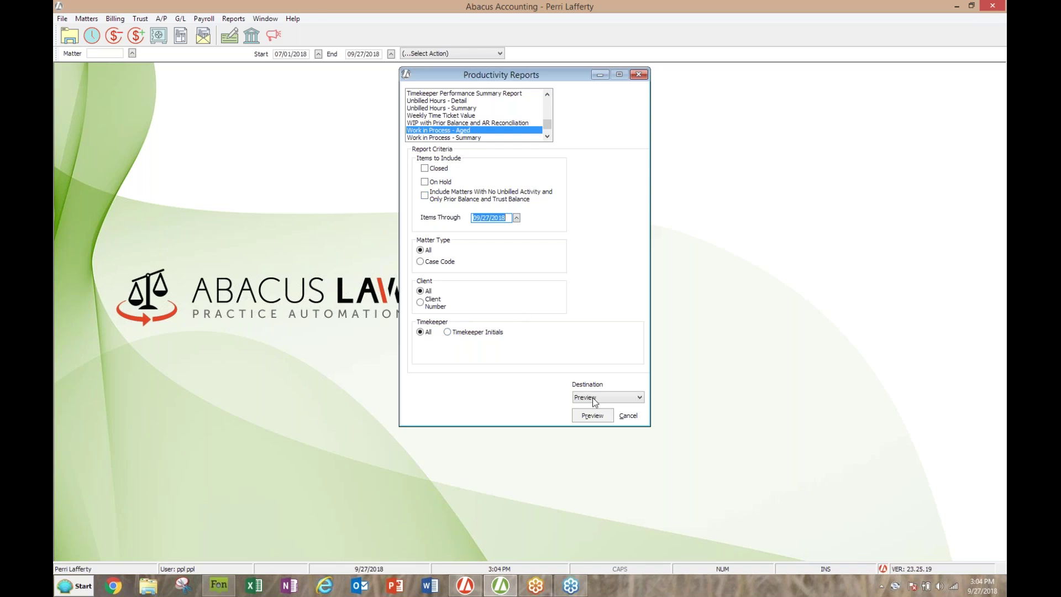
pyautogui.click(593, 416)
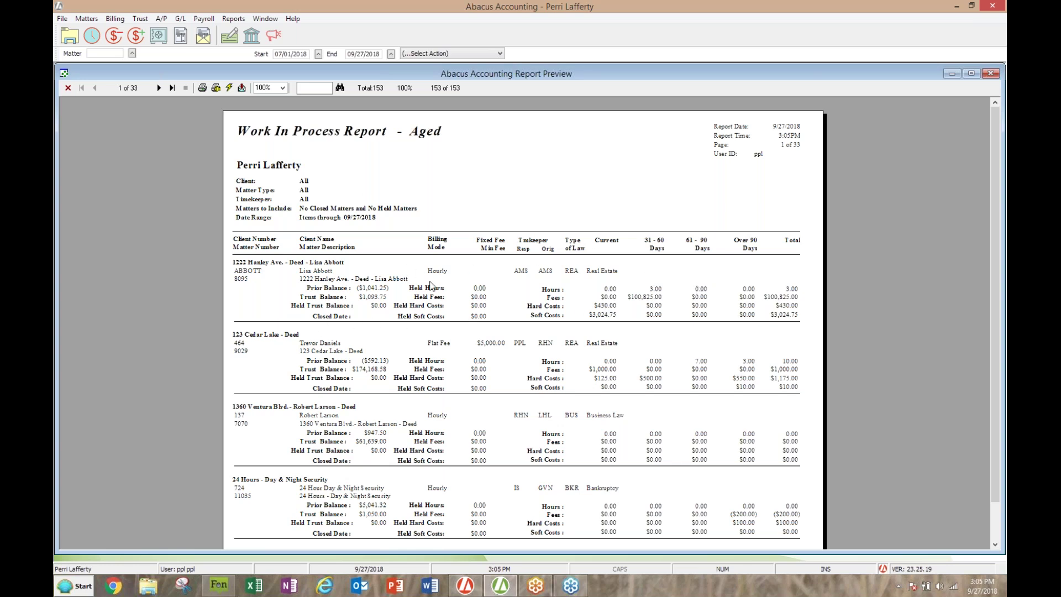
pyautogui.click(281, 88)
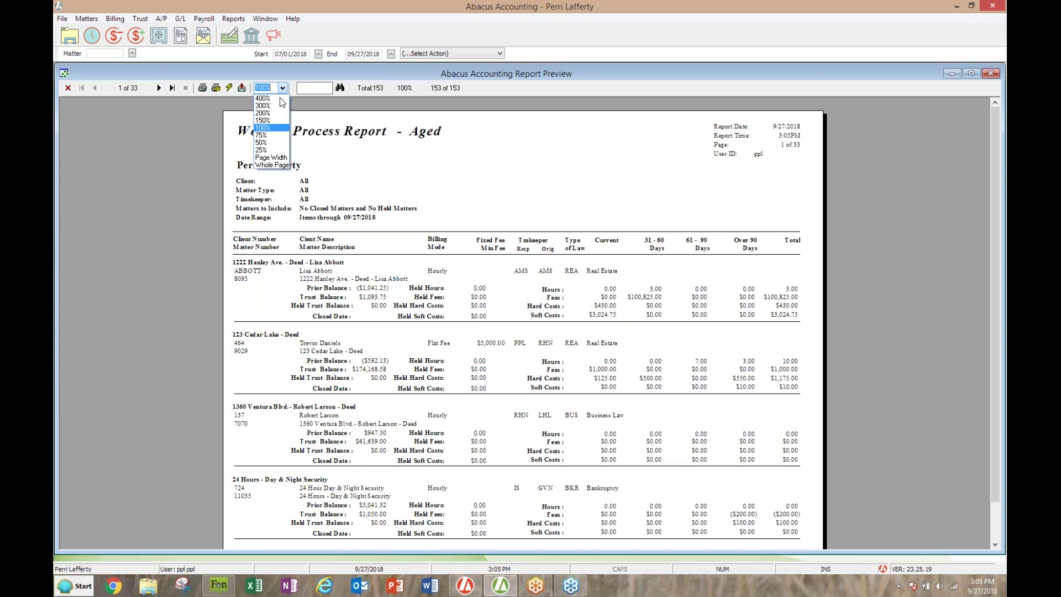
pyautogui.click(274, 121)
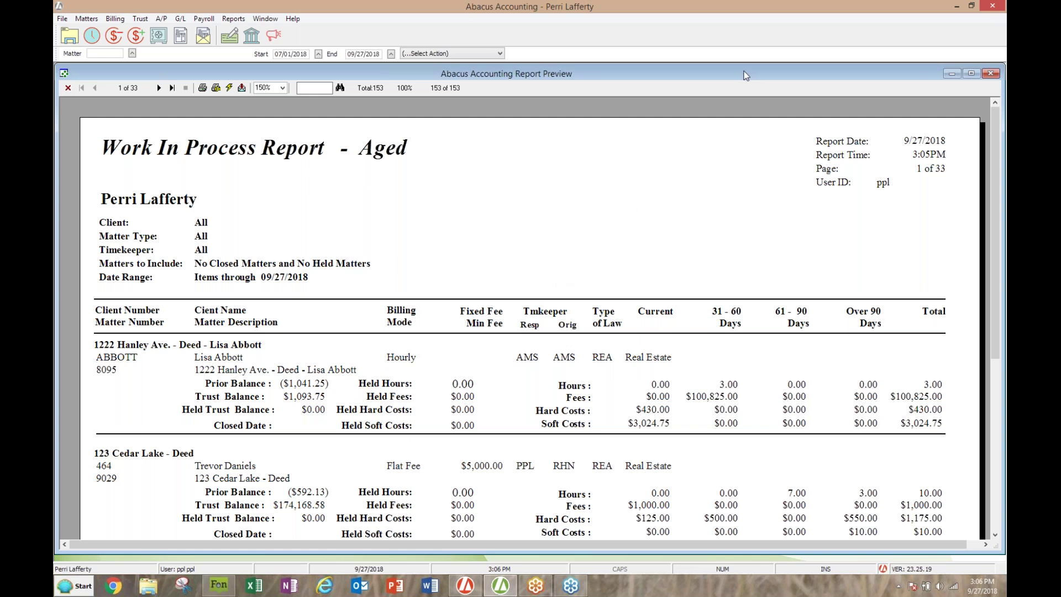
pyautogui.moveTo(735, 71); pyautogui.dragTo(445, 77)
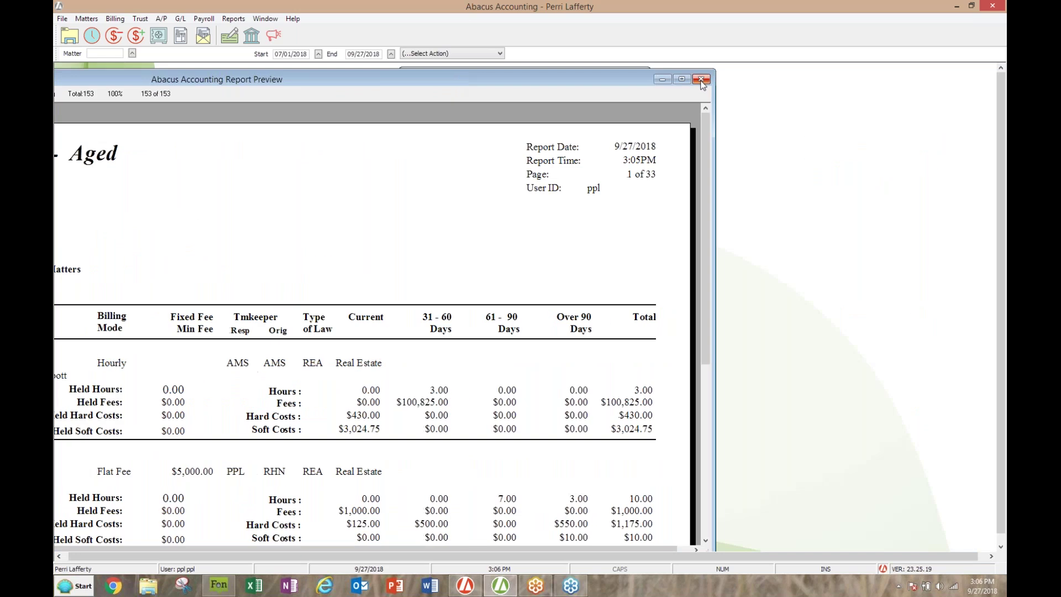
pyautogui.click(701, 81)
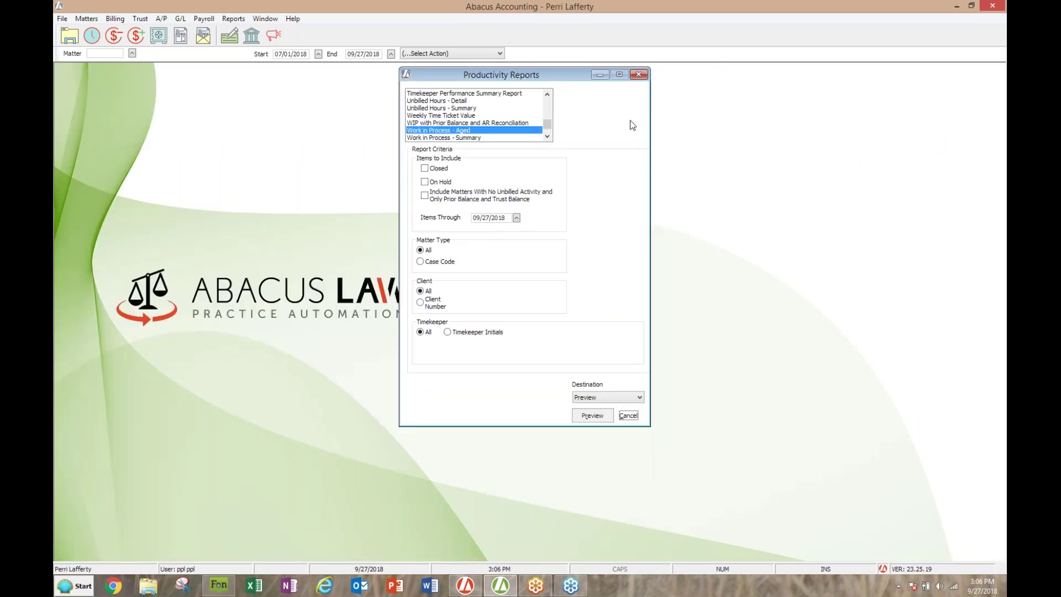
pyautogui.click(639, 74)
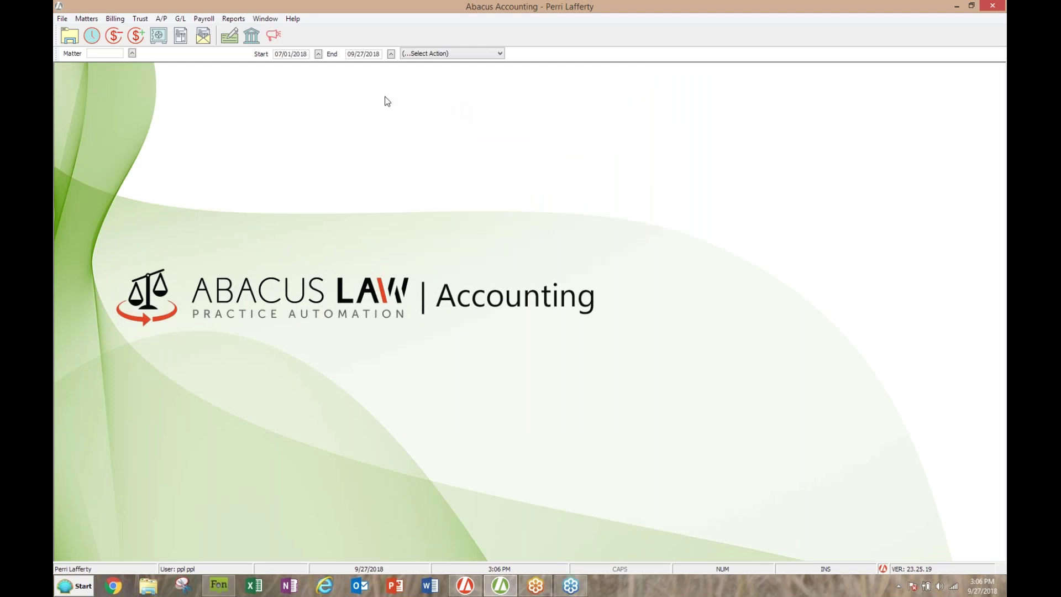
# Preview the Trust Reports - Detail printout for all matters from 07/01/2018 to 09/27/2018, sorted by matter description
pyautogui.click(140, 20)
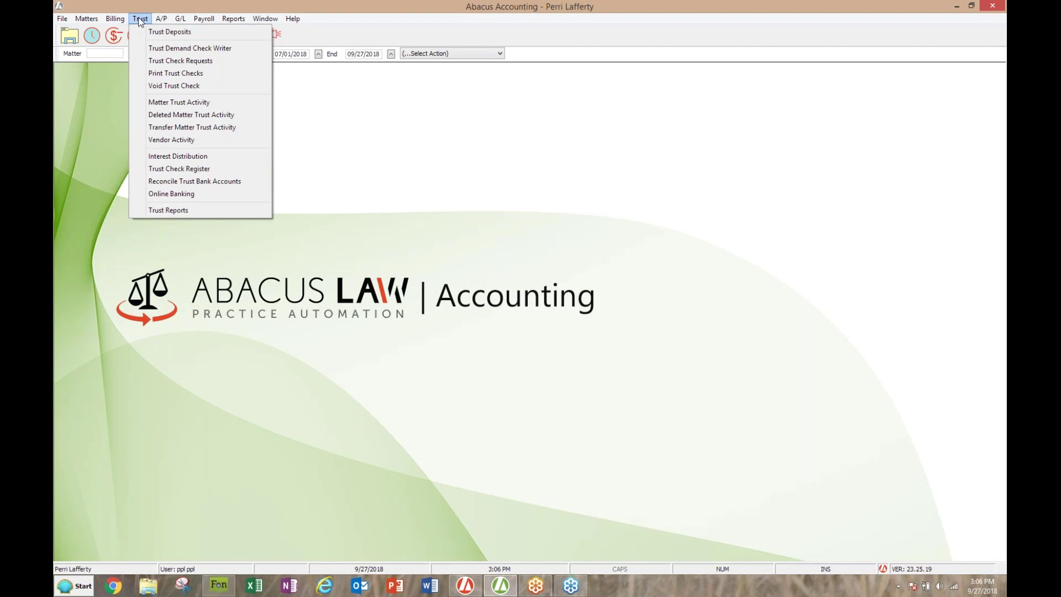
pyautogui.click(154, 210)
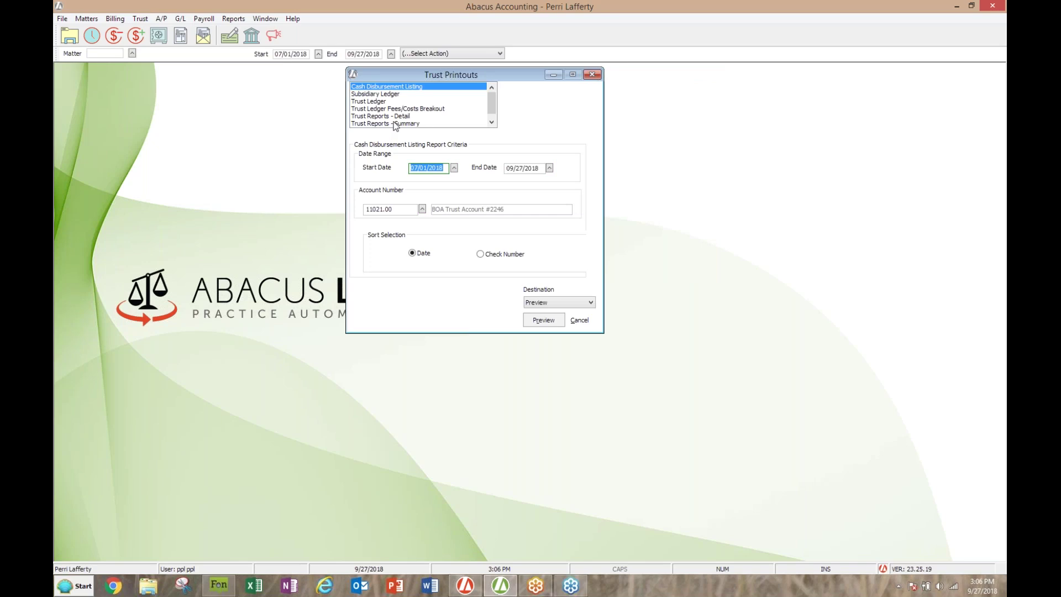
pyautogui.click(369, 116)
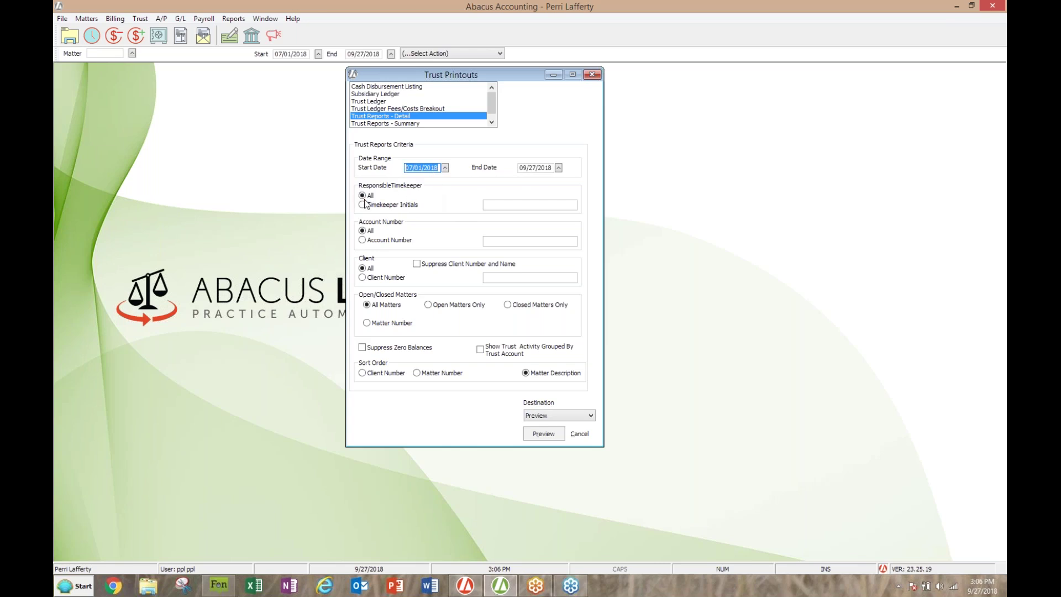
pyautogui.click(541, 435)
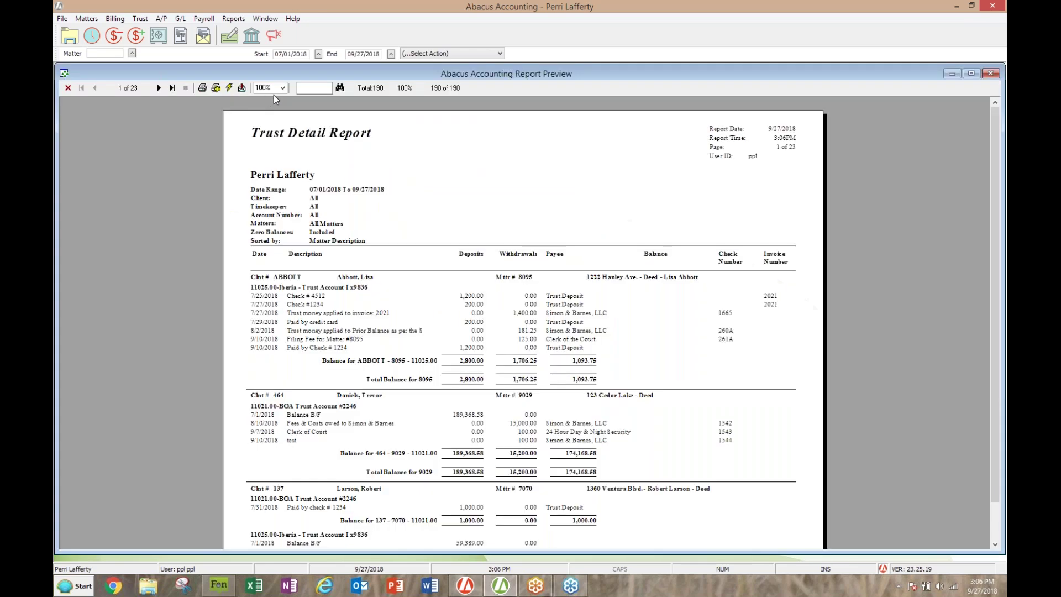
pyautogui.click(283, 87)
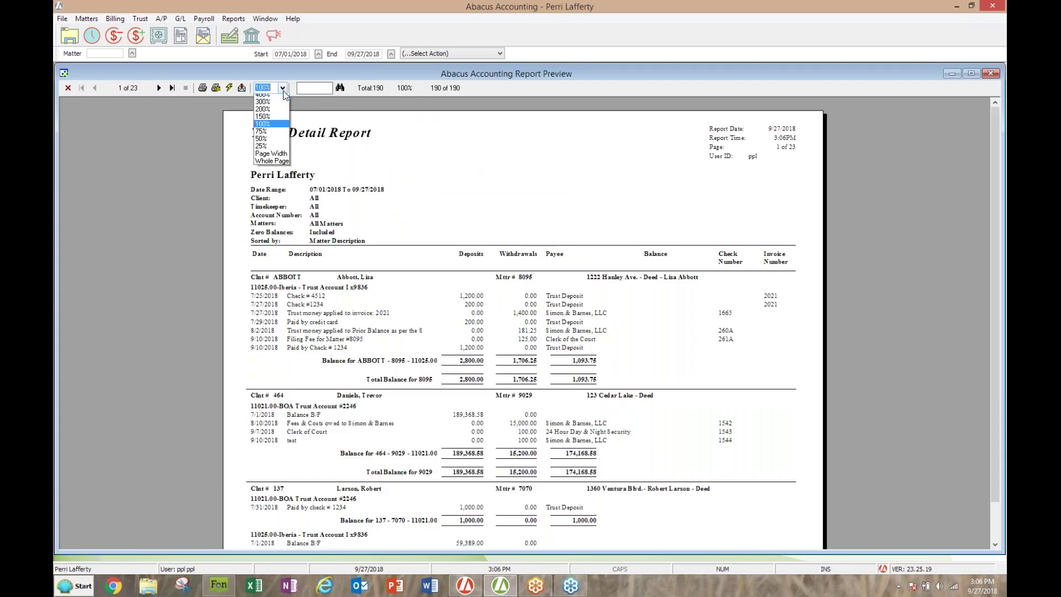
pyautogui.click(266, 121)
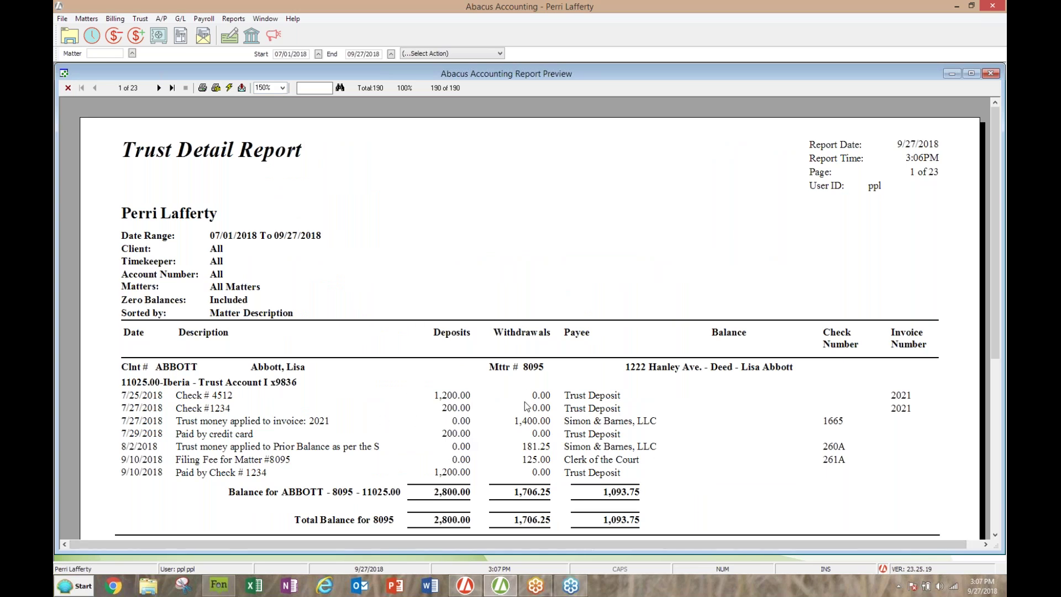
# Examine the grand totals on the last page of the Trust Detail Report and close the preview
pyautogui.click(172, 88)
pyautogui.click(995, 535)
pyautogui.click(995, 534)
pyautogui.scroll(-3, 995, 535)
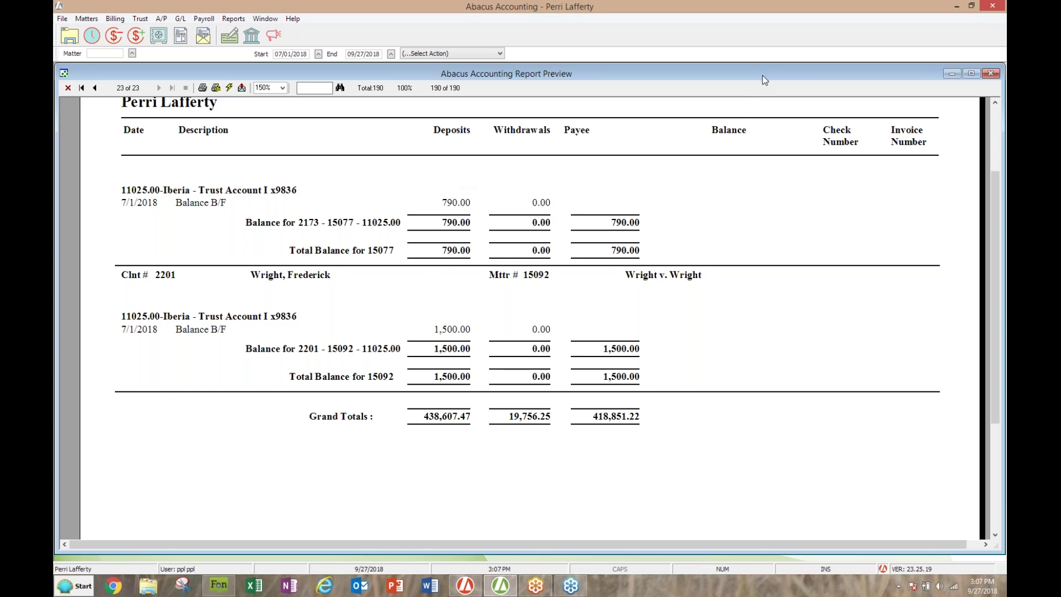
pyautogui.moveTo(752, 79); pyautogui.dragTo(480, 116)
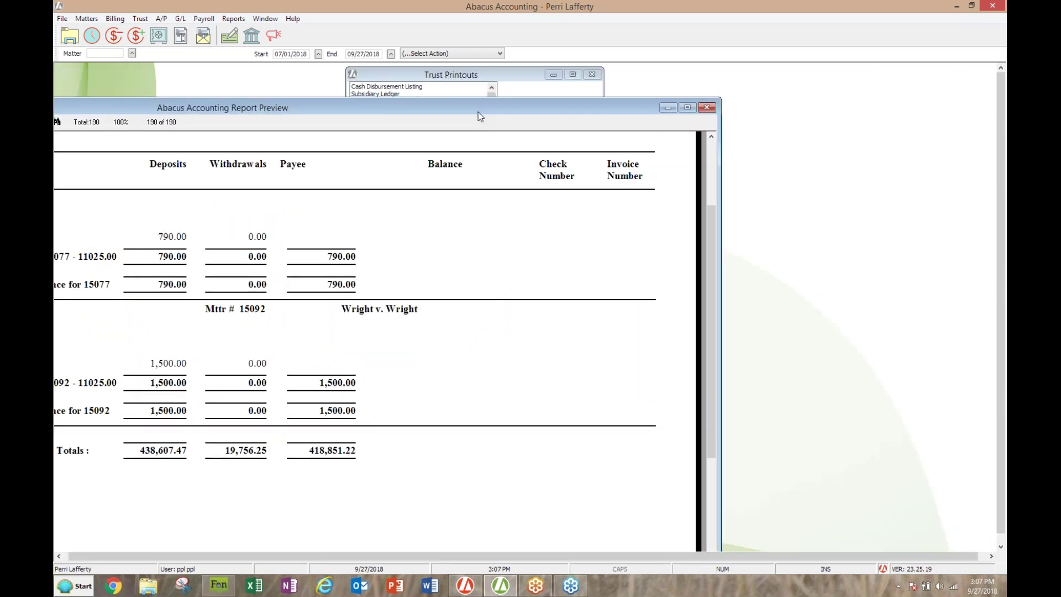
pyautogui.click(707, 107)
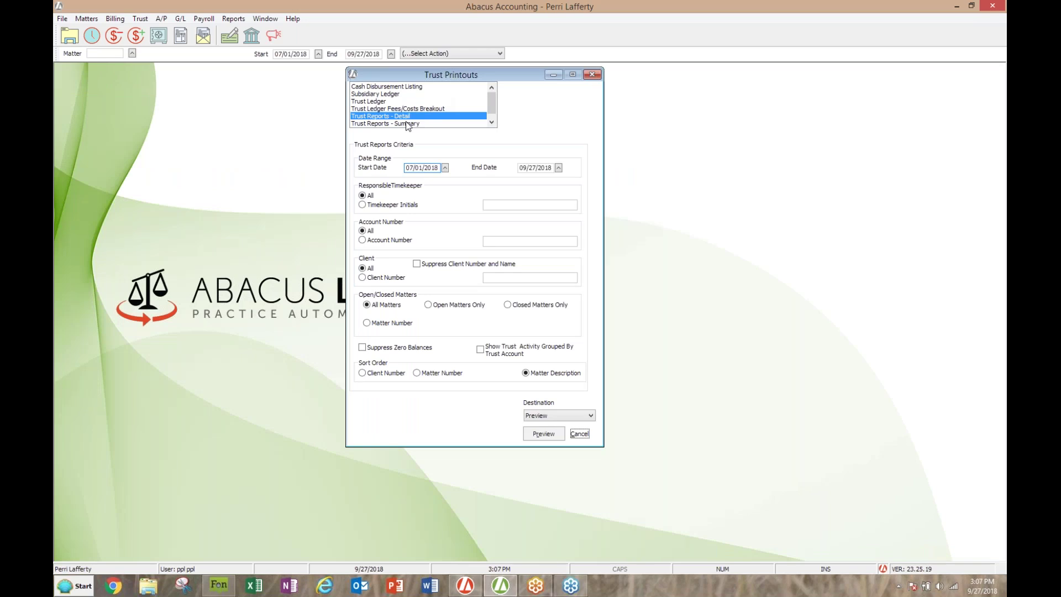
# Preview the Trust Reports - Summary printout for all matters from 07/01/2018 to 09/27/2018, and go to its last page
pyautogui.click(408, 123)
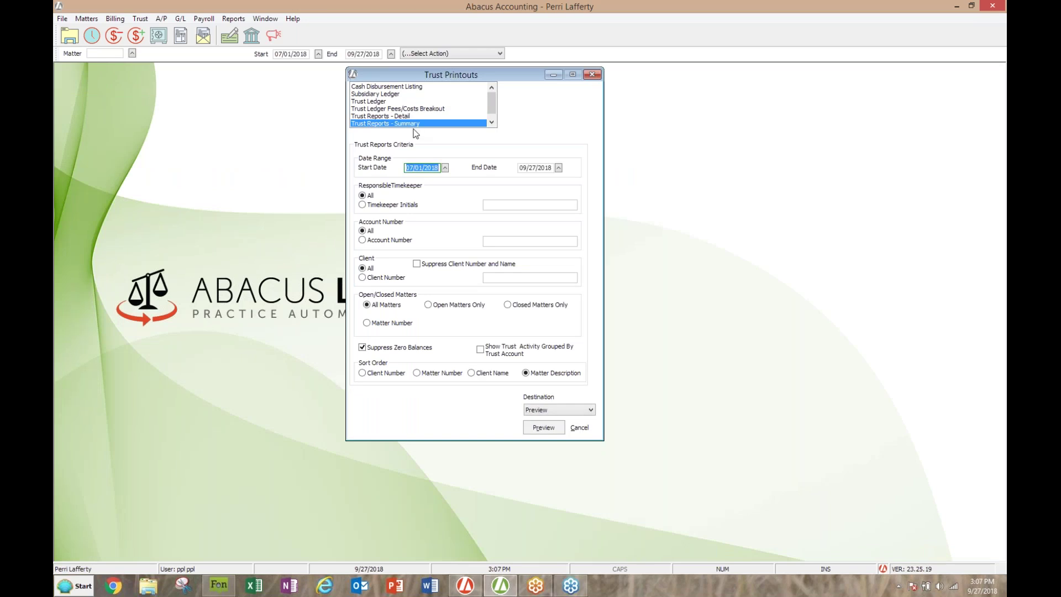
pyautogui.click(543, 428)
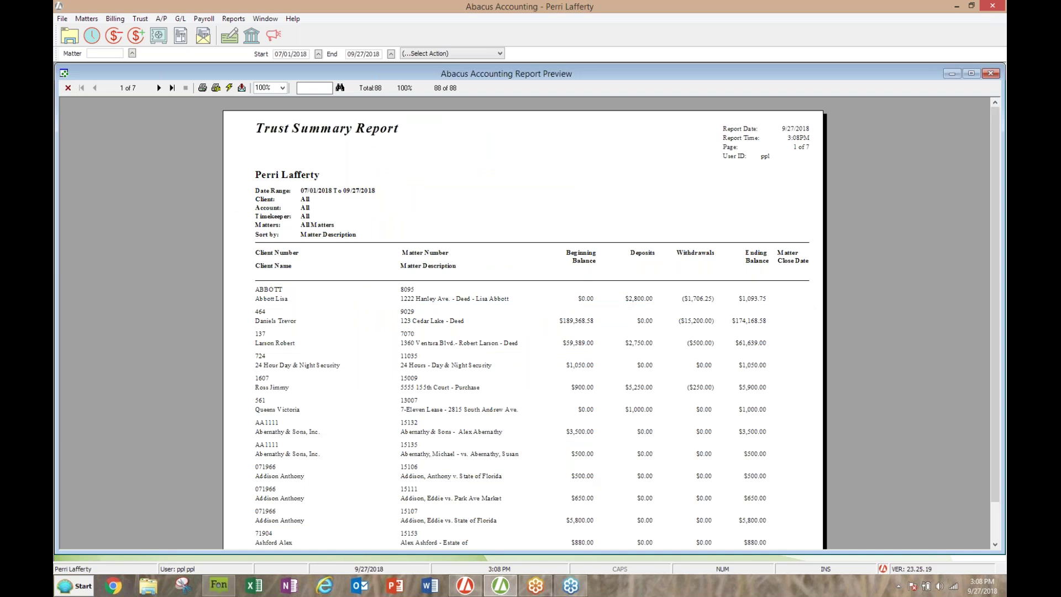
pyautogui.click(173, 88)
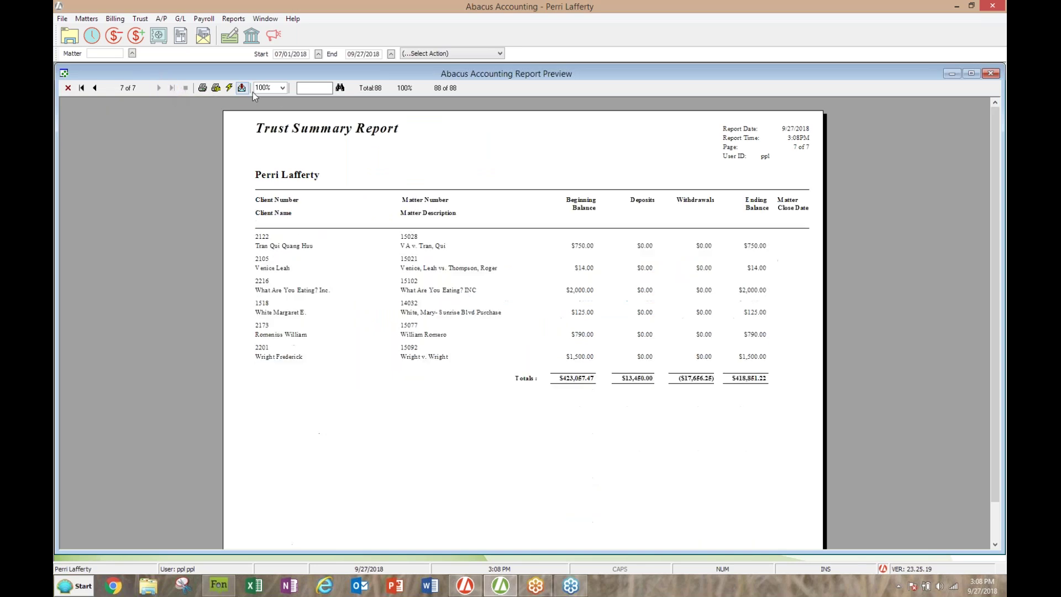
# Examine the totals of the Trust Summary Report at 150% zoom, and close both the preview and the Trust Printouts window
pyautogui.click(282, 89)
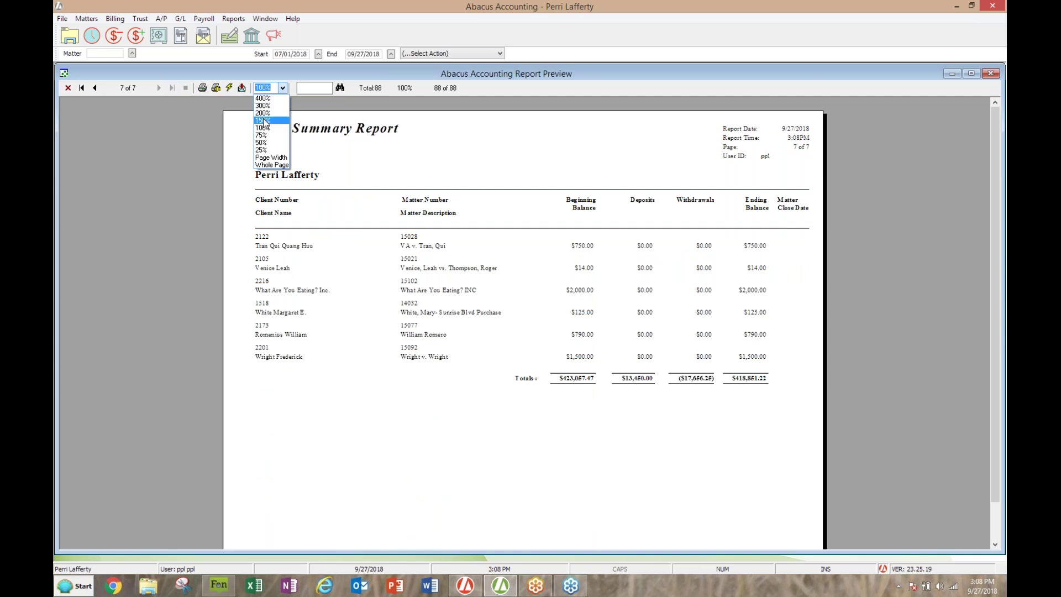
pyautogui.click(263, 120)
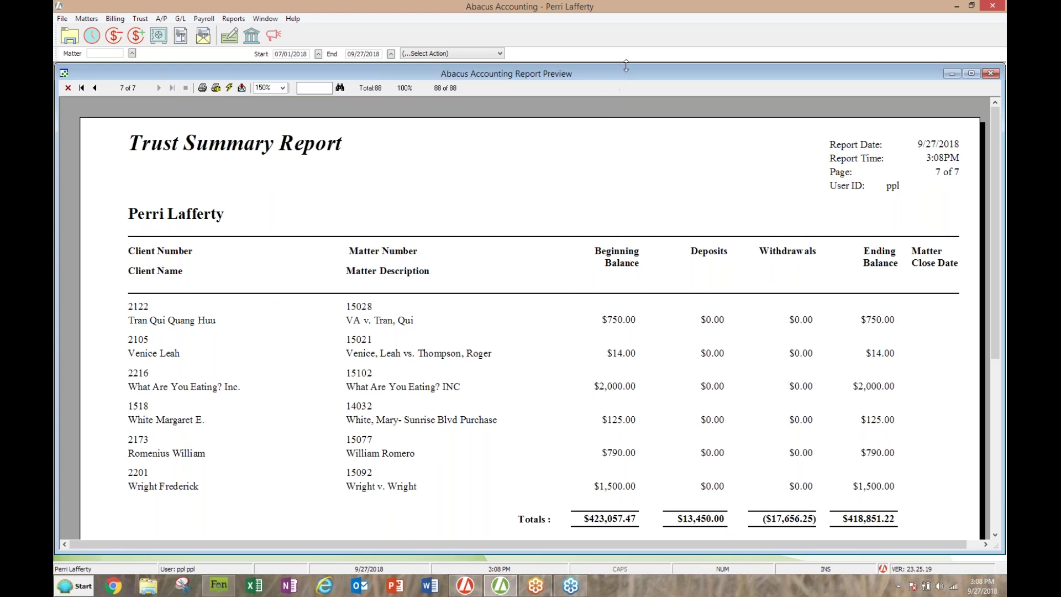
pyautogui.moveTo(625, 78); pyautogui.dragTo(351, 165)
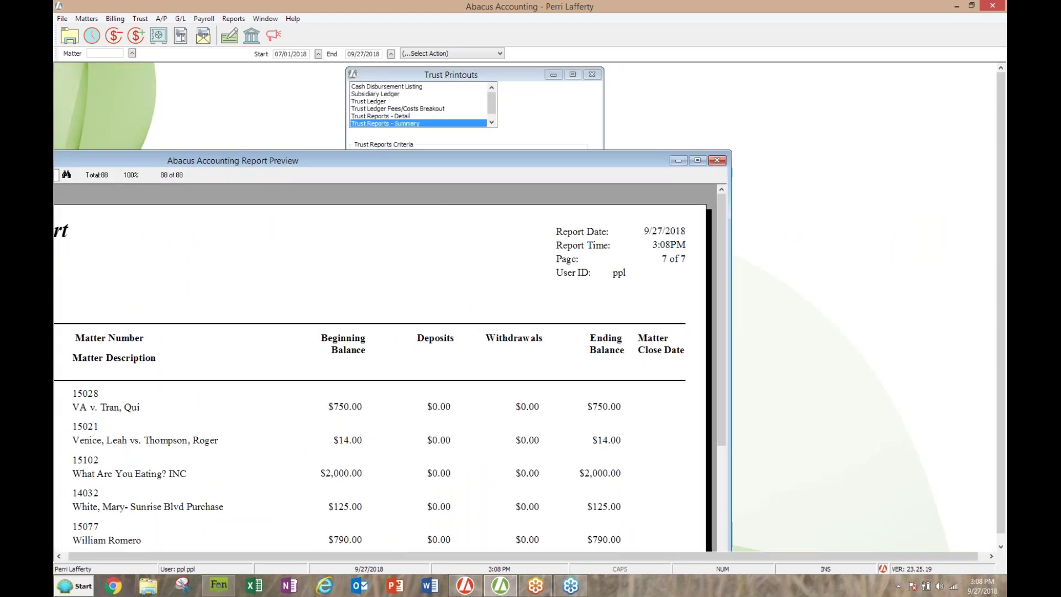
pyautogui.click(713, 158)
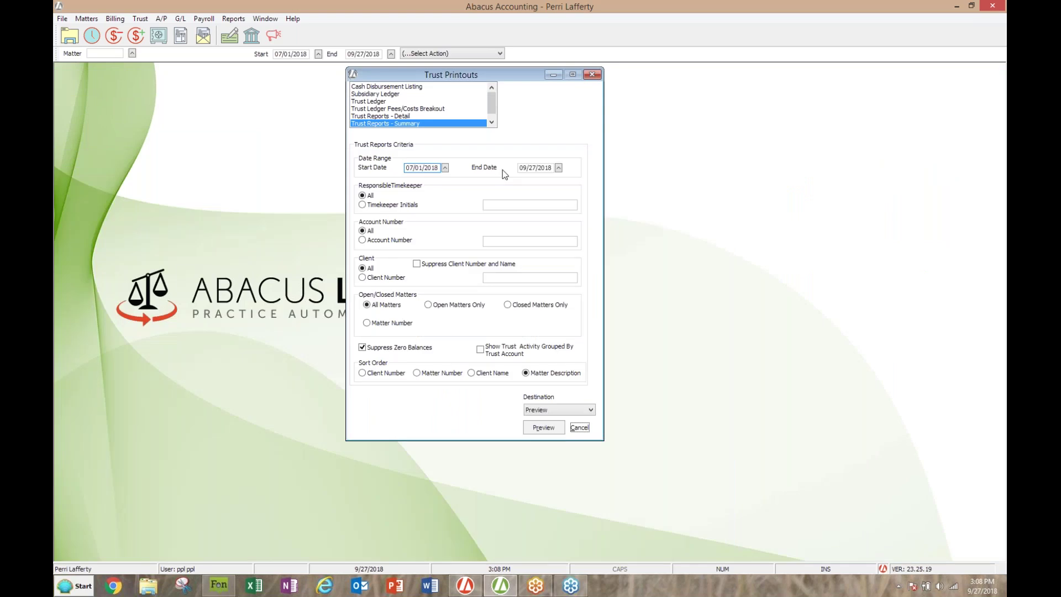
pyautogui.click(591, 75)
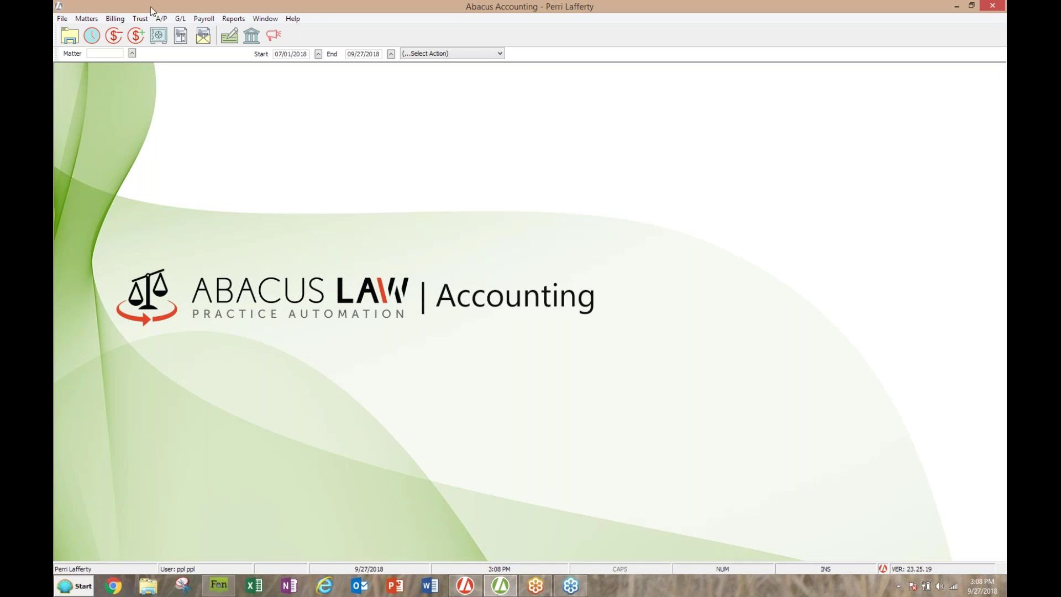
# Preview the A/P Unpaid Invoice Aging Summary for items due through and aged as of 09/27/2018, and close it after viewing
pyautogui.click(161, 20)
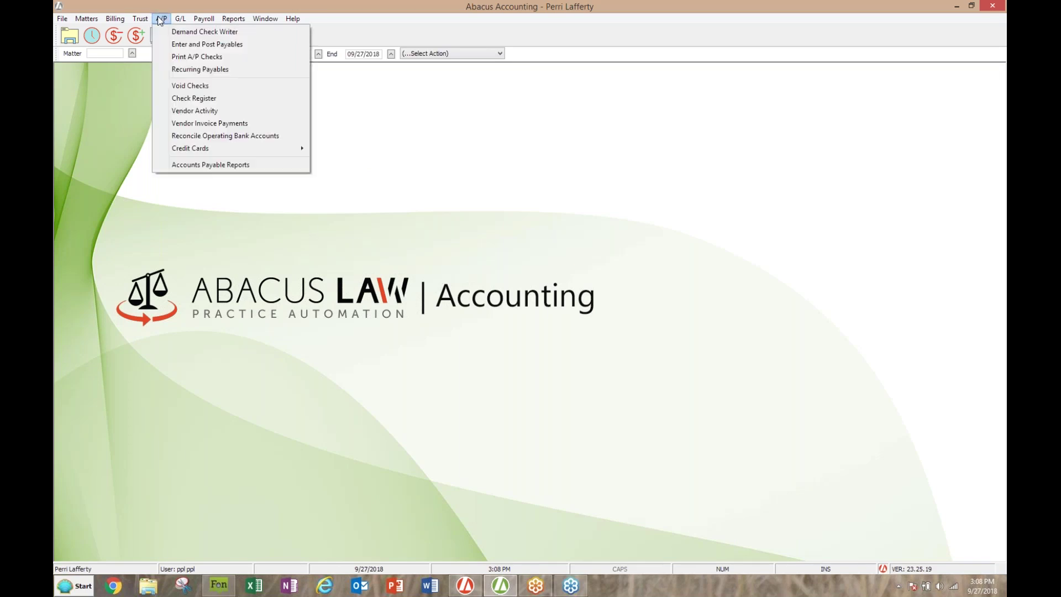
pyautogui.click(182, 166)
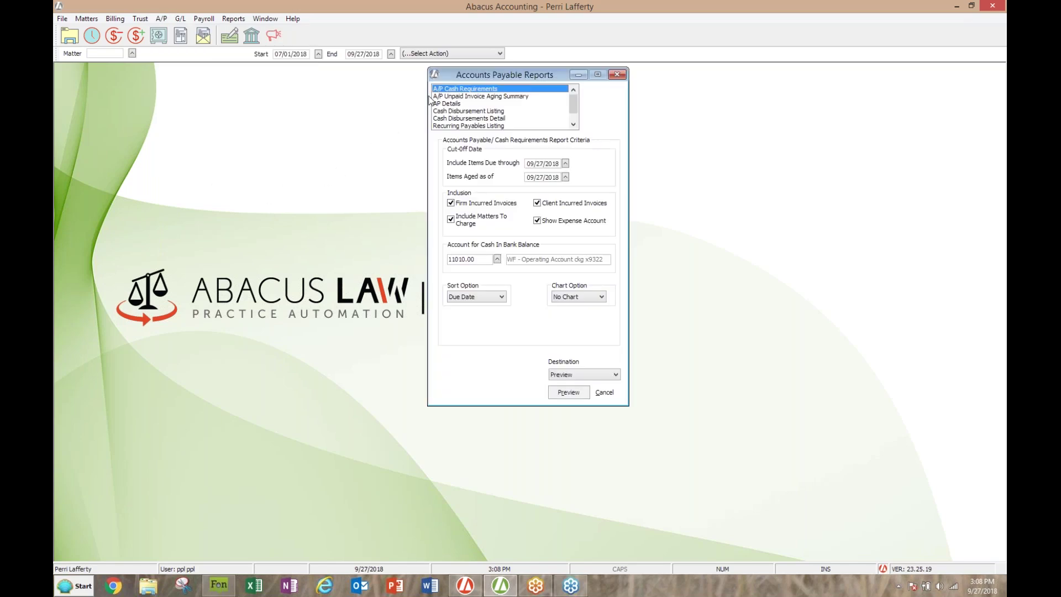
pyautogui.click(491, 96)
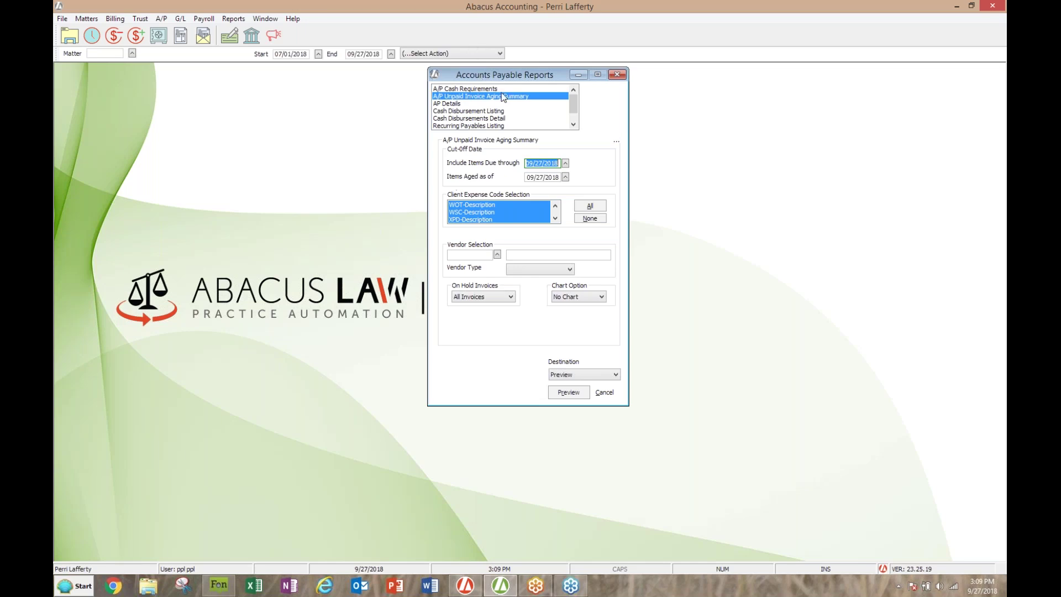
pyautogui.click(569, 392)
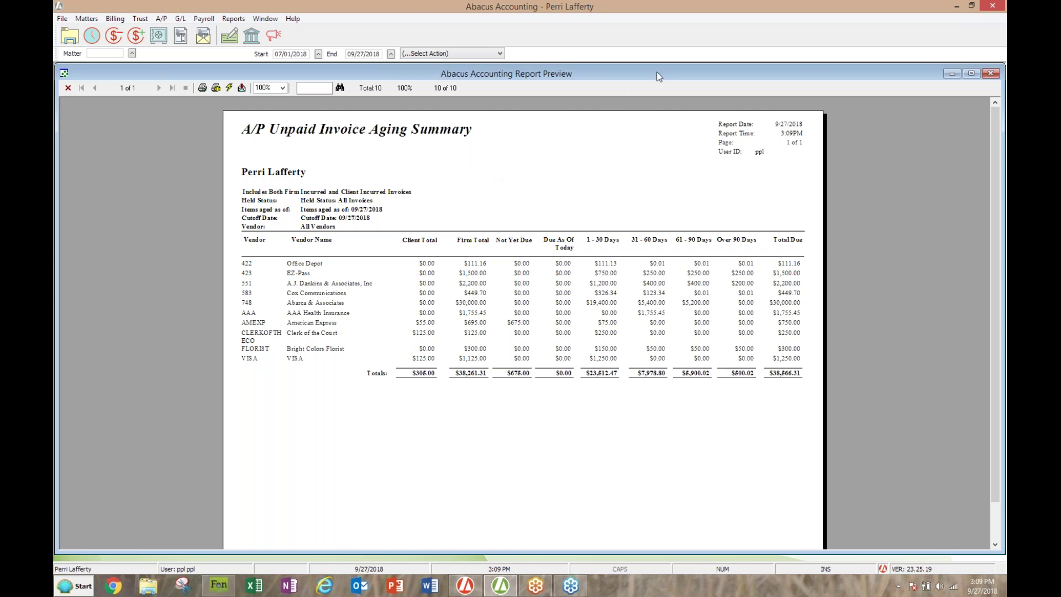
pyautogui.moveTo(658, 77); pyautogui.dragTo(390, 137)
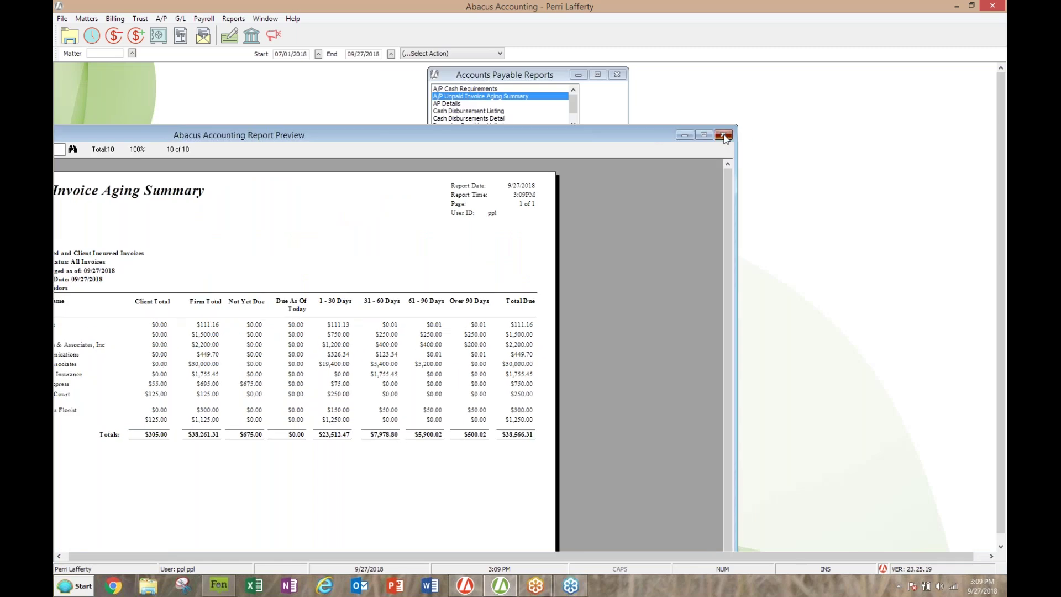
pyautogui.click(723, 136)
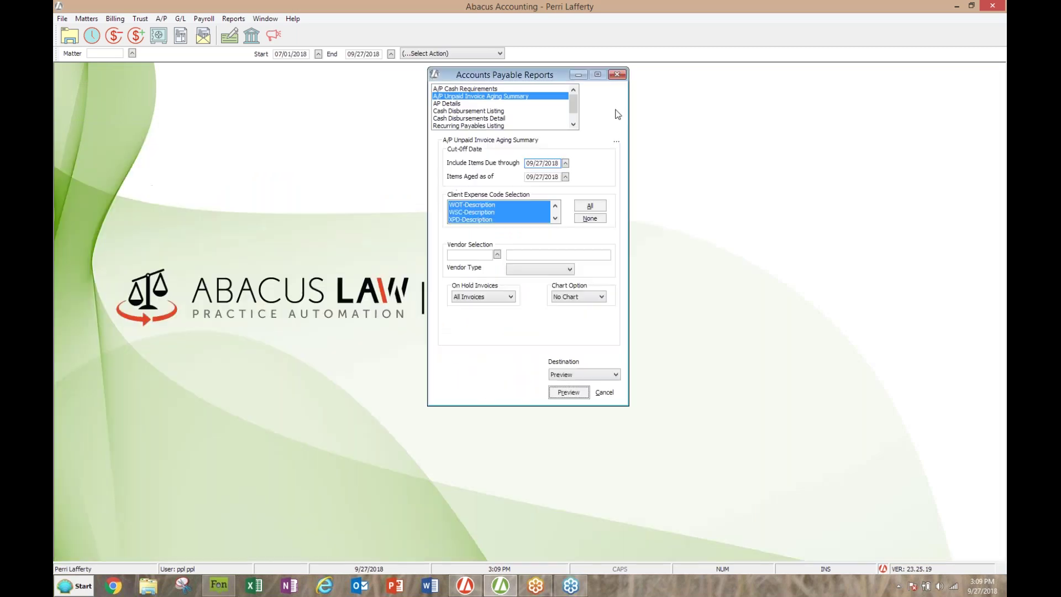
pyautogui.click(618, 76)
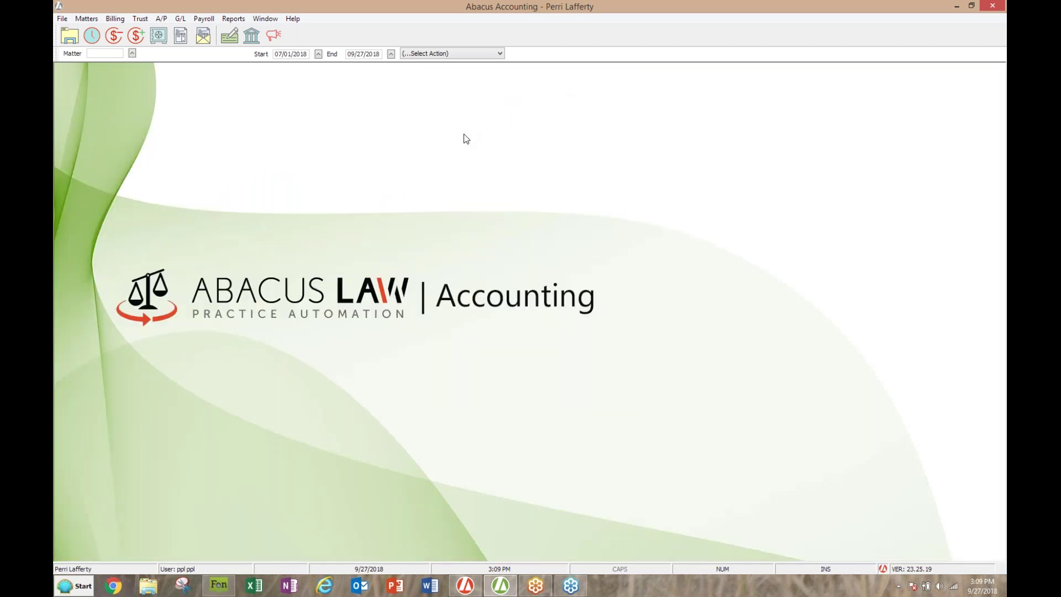
# Preview the general ledger Balance Sheet through September 2018, and close it after viewing both pages
pyautogui.click(180, 18)
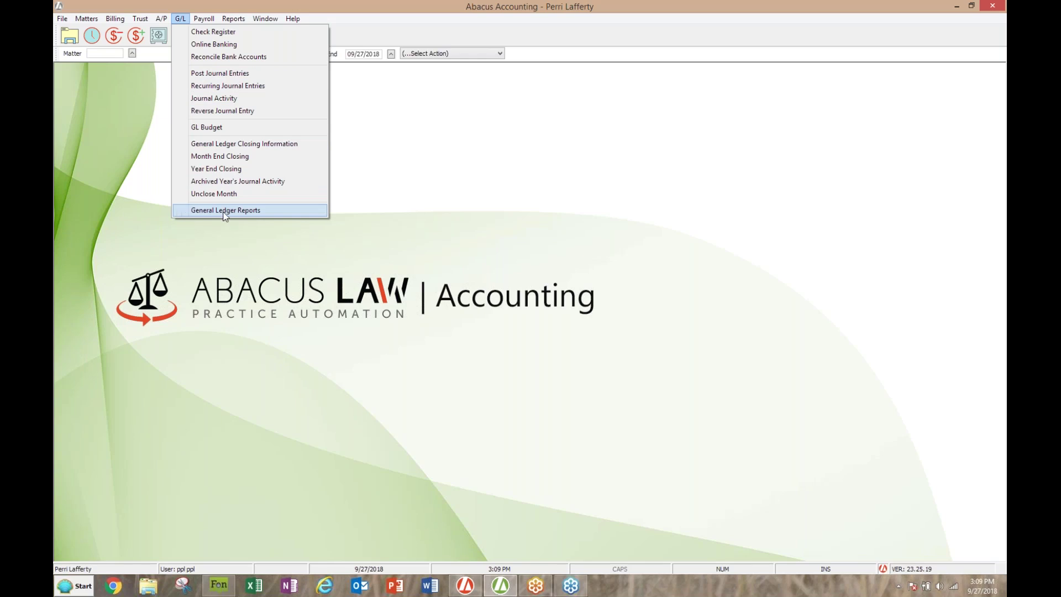
pyautogui.moveTo(241, 23)
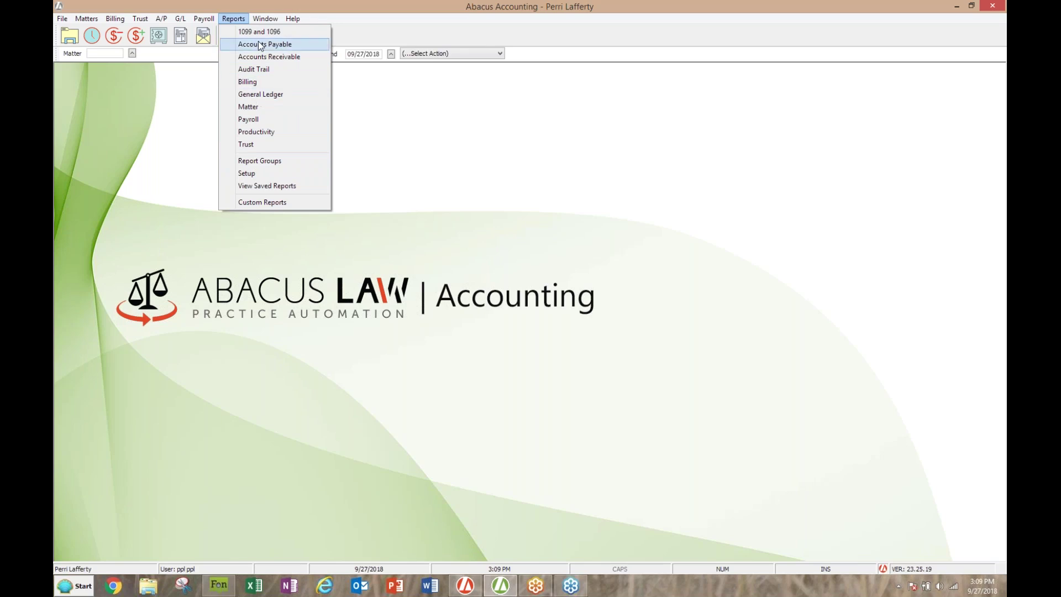
pyautogui.click(180, 18)
pyautogui.click(206, 211)
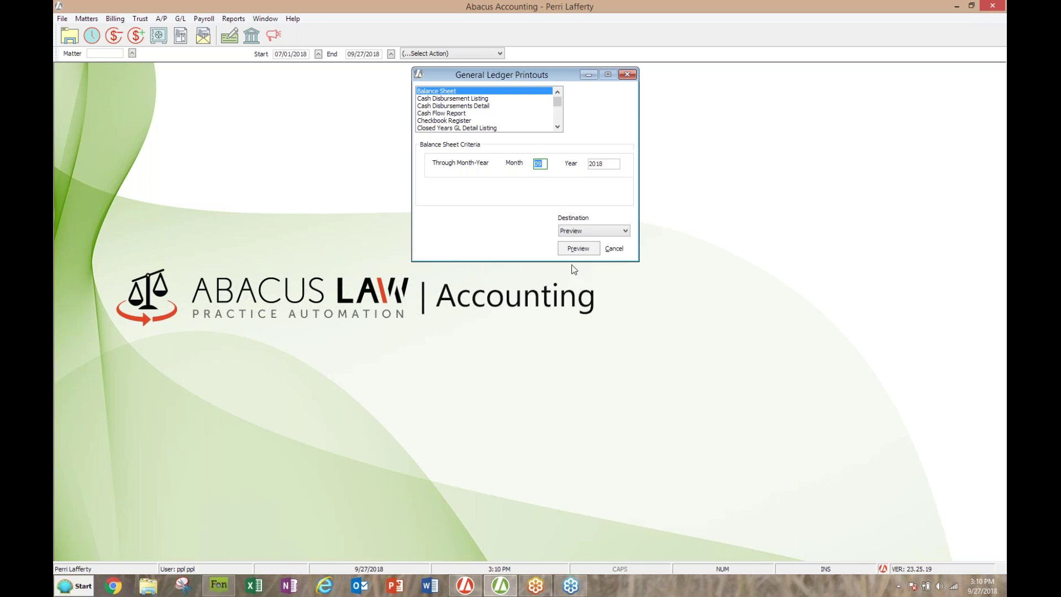
pyautogui.click(578, 249)
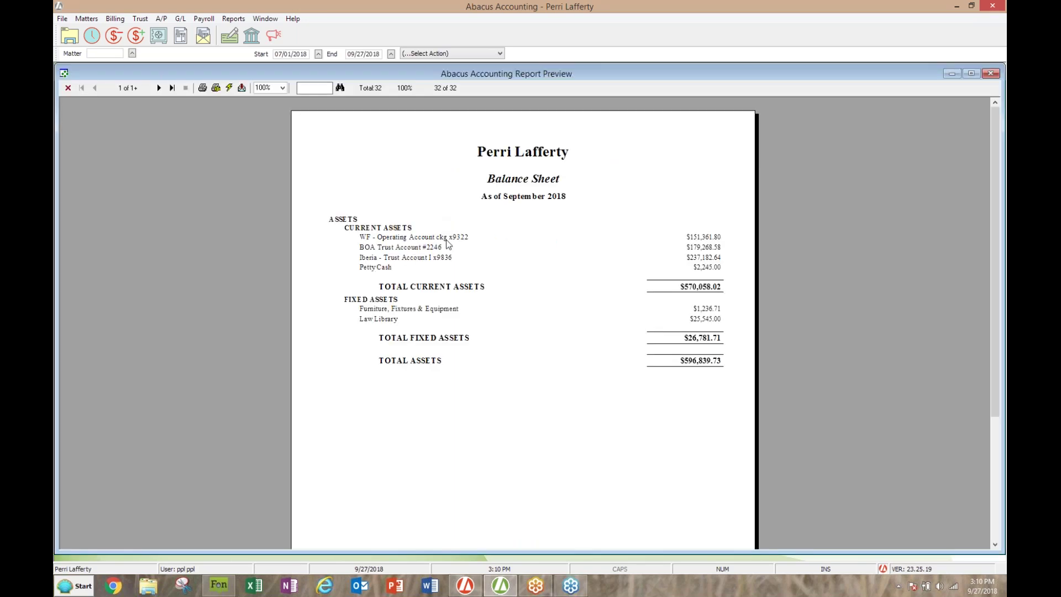
pyautogui.click(160, 89)
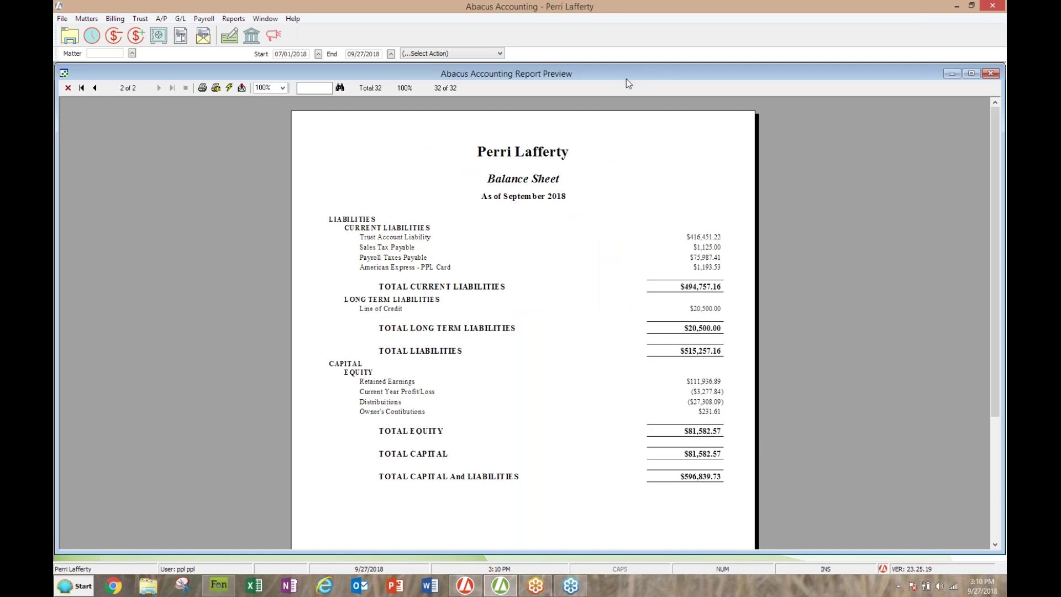
pyautogui.moveTo(626, 79); pyautogui.dragTo(403, 121)
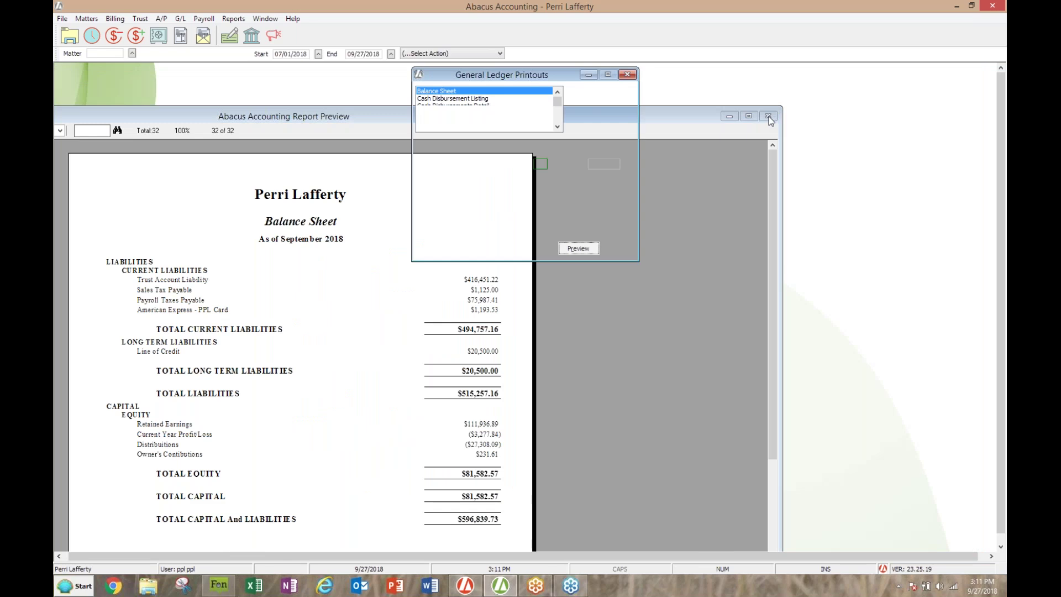
pyautogui.click(768, 116)
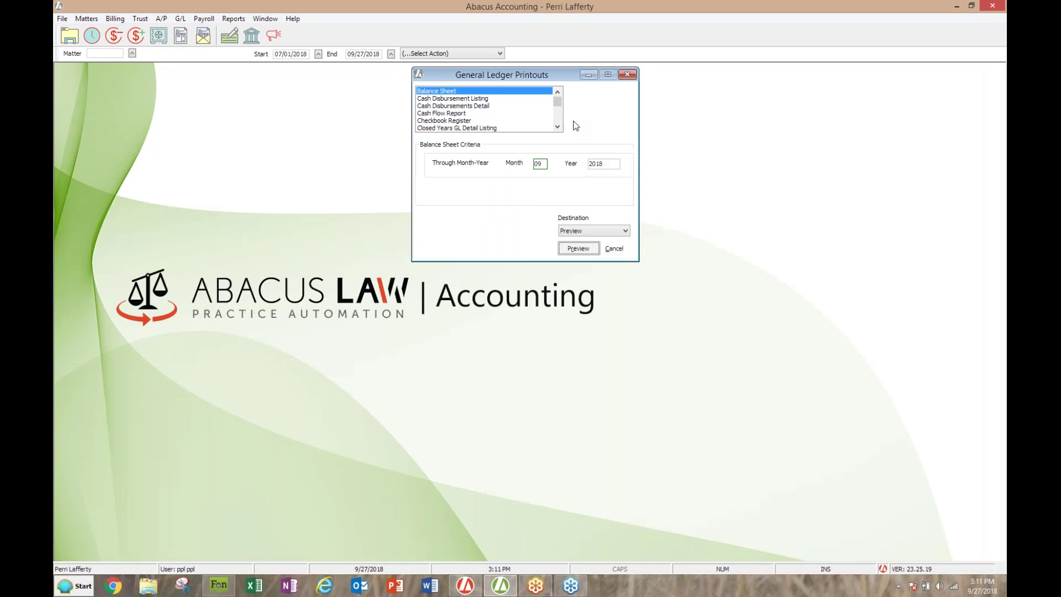
# Preview the Cash Disbursements Detail report for the WF operating account from 07/01/2018 to 09/27/2018, and close it after viewing
pyautogui.click(472, 106)
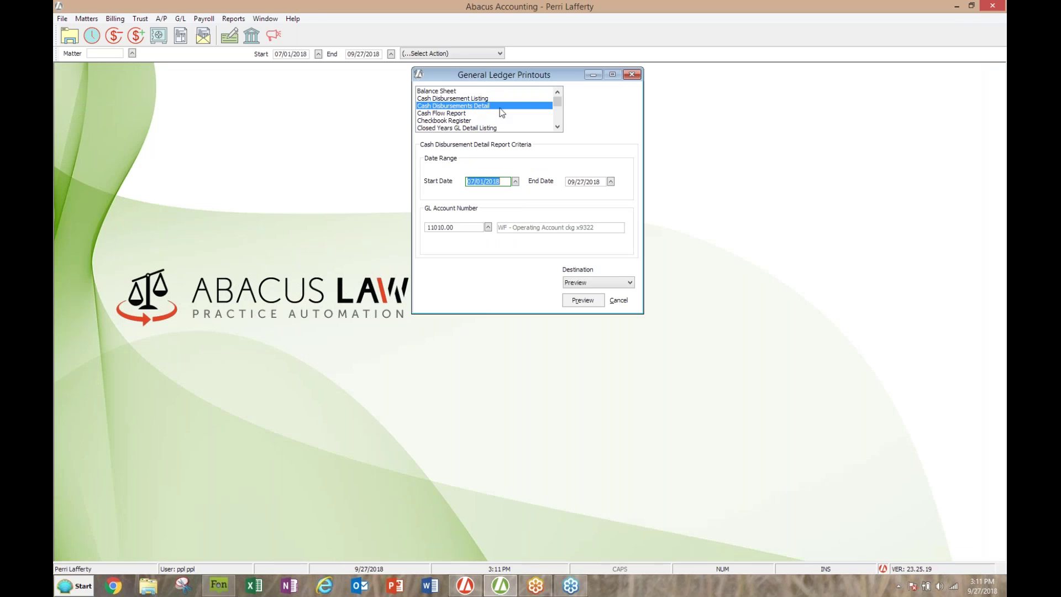
pyautogui.click(577, 302)
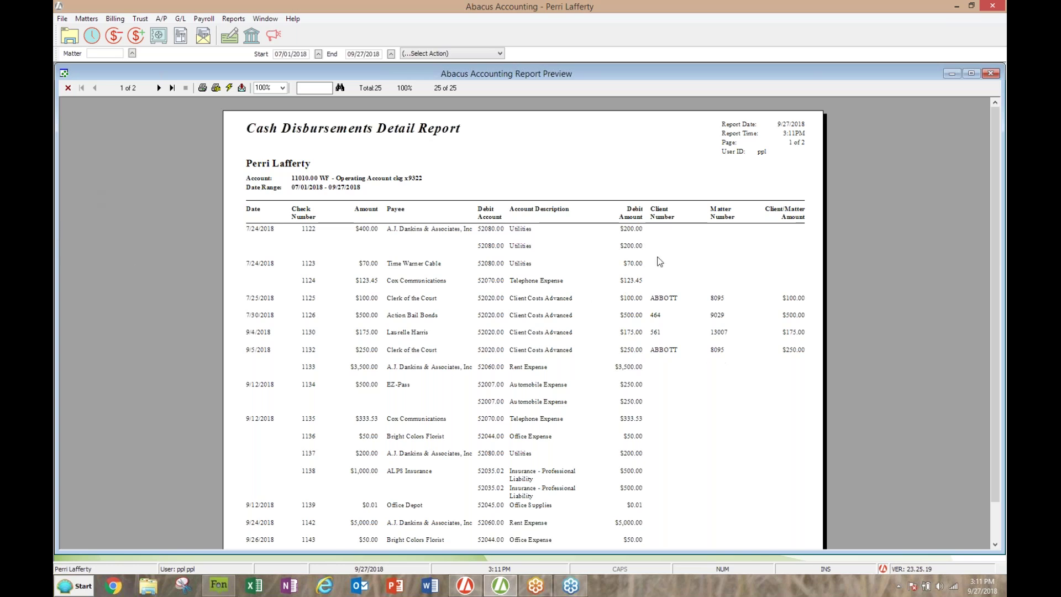
pyautogui.click(68, 89)
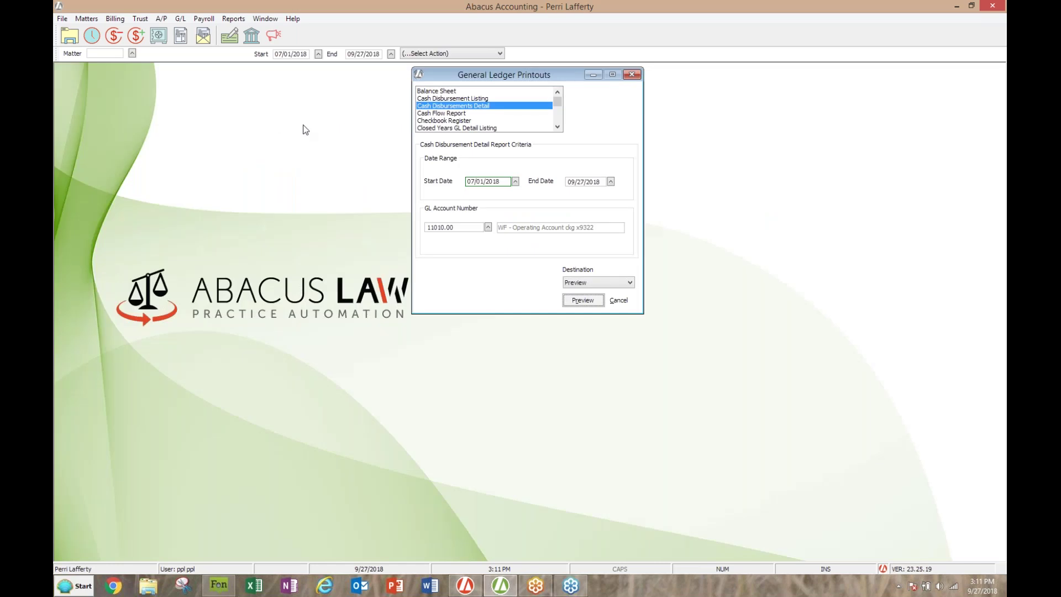
# Preview the Daily Posted Cash Receipts for all clients and matters from 07/01/2018 to 09/27/2018, and close it after viewing at 150% zoom
pyautogui.click(557, 127)
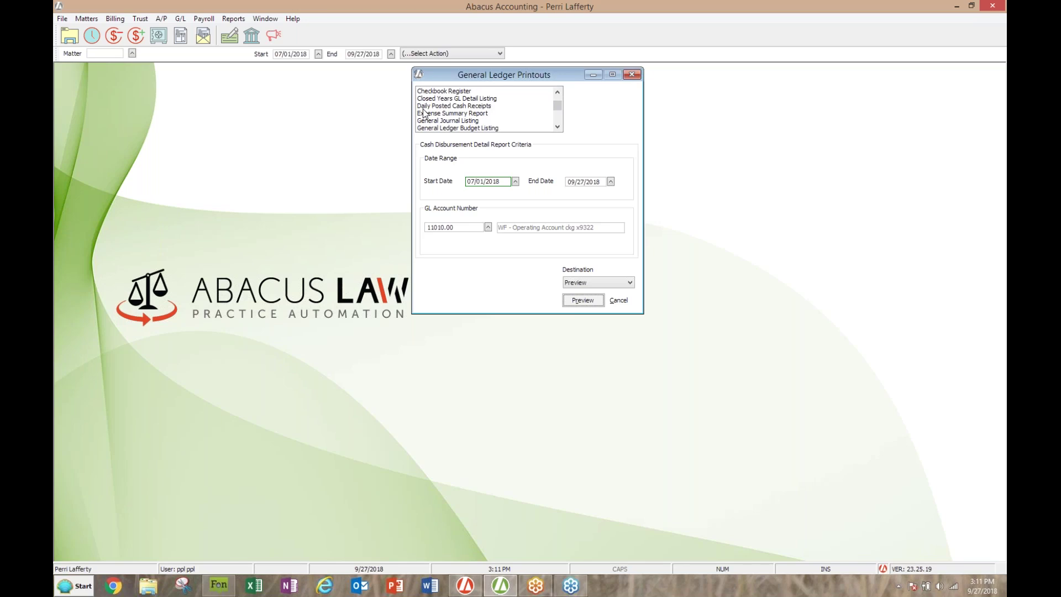
pyautogui.click(447, 107)
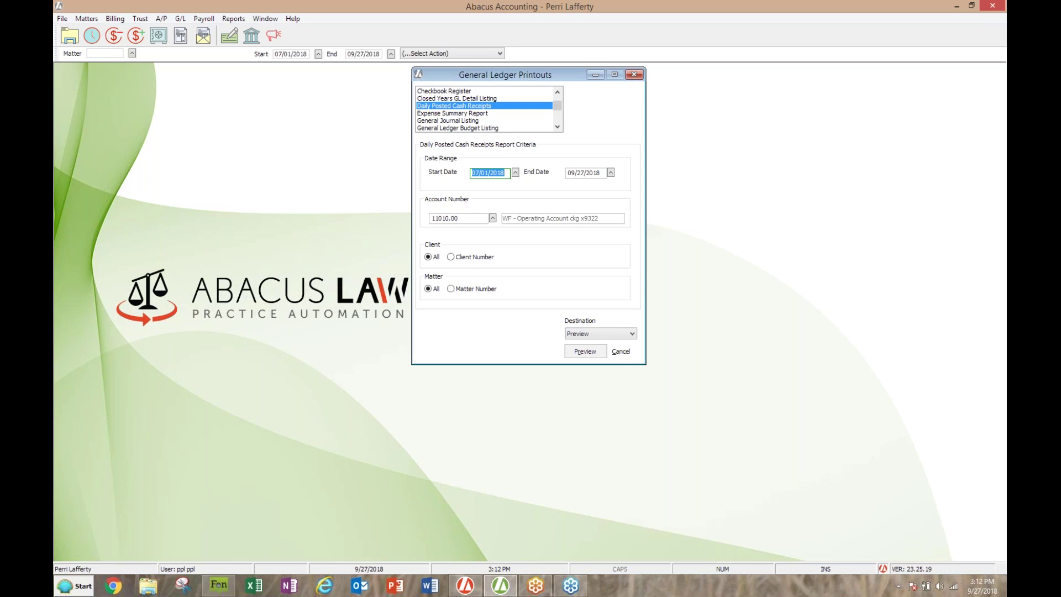
pyautogui.click(575, 352)
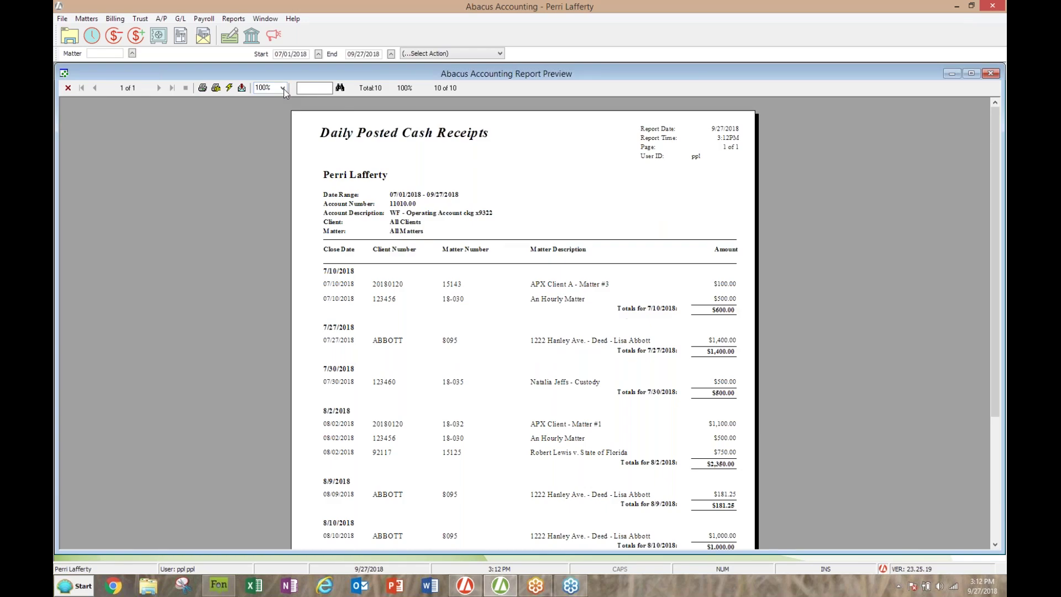
pyautogui.click(283, 88)
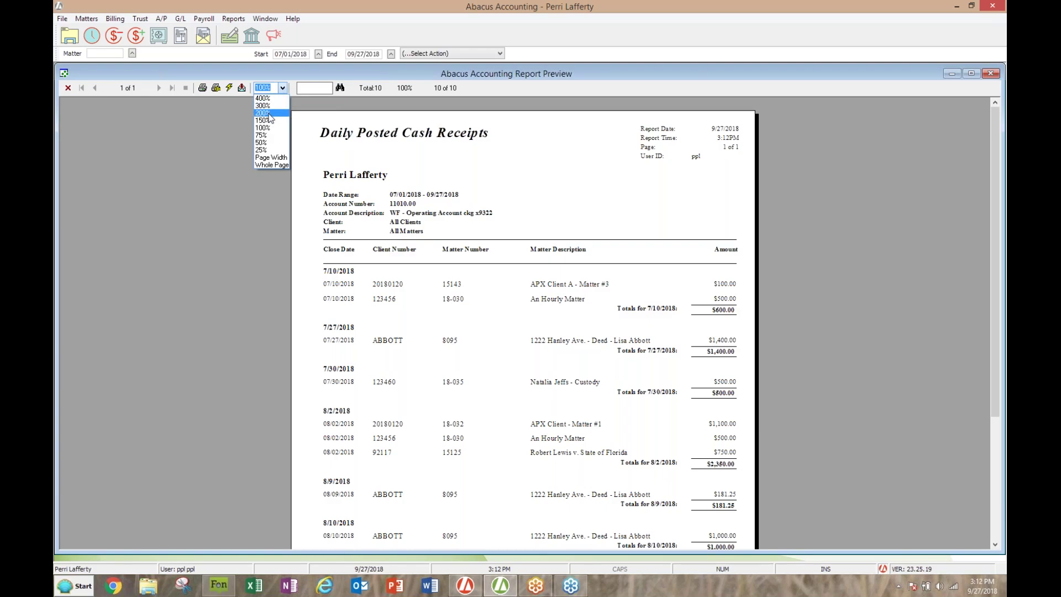
pyautogui.click(263, 120)
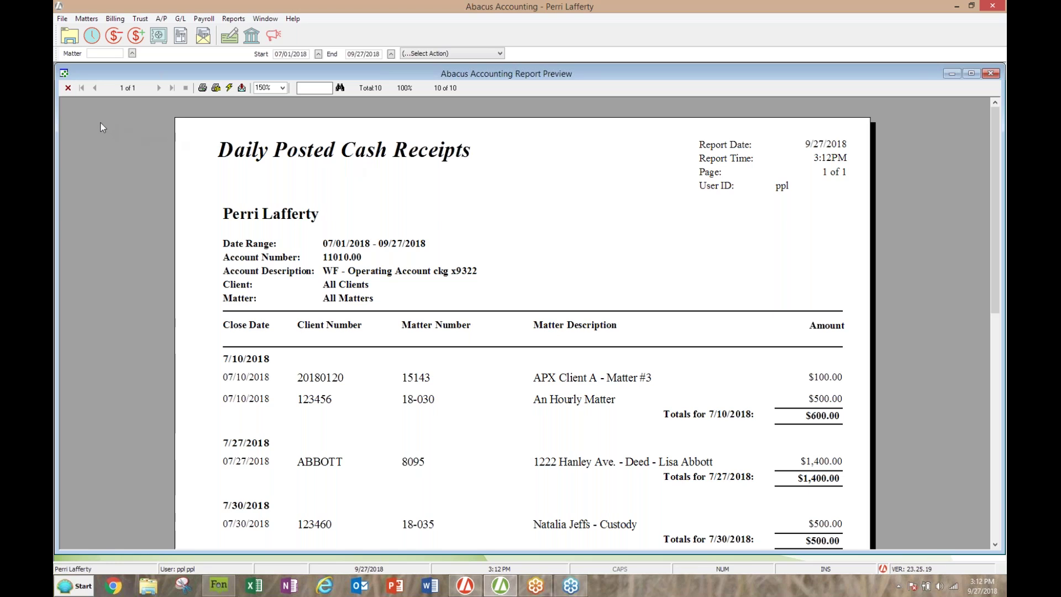
pyautogui.click(69, 88)
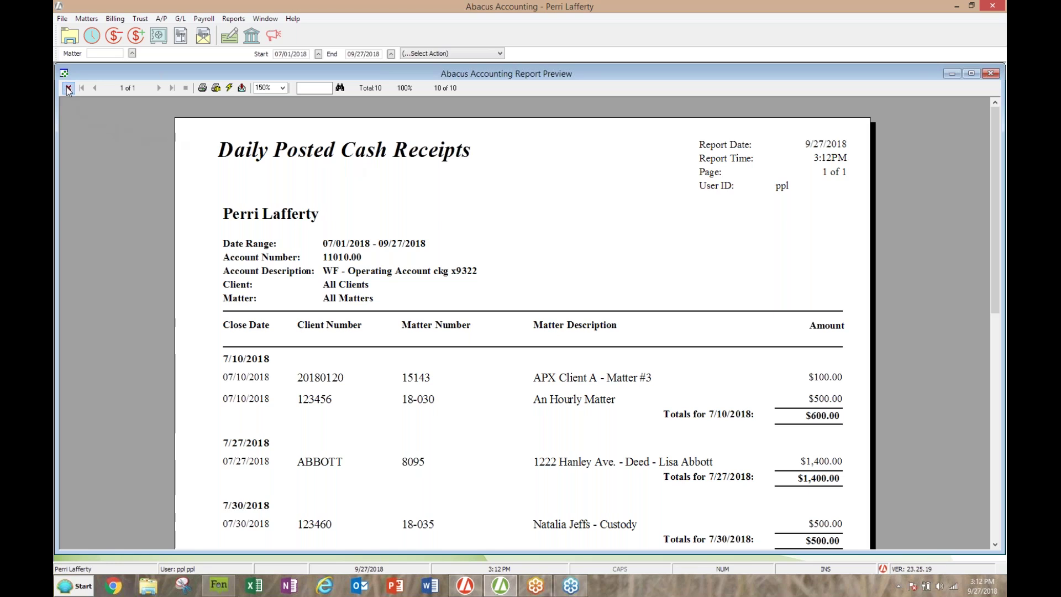
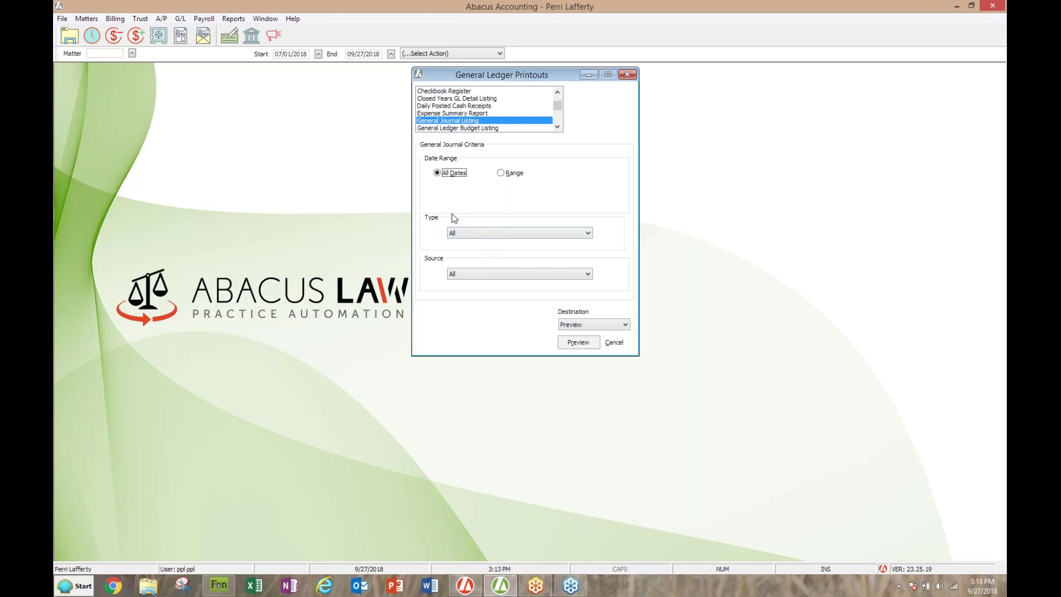
# Preview the General Journal Listing from 07/01/2018 to 09/27/2018 for all types and sources, and close it after viewing at 150% zoom
pyautogui.click(501, 173)
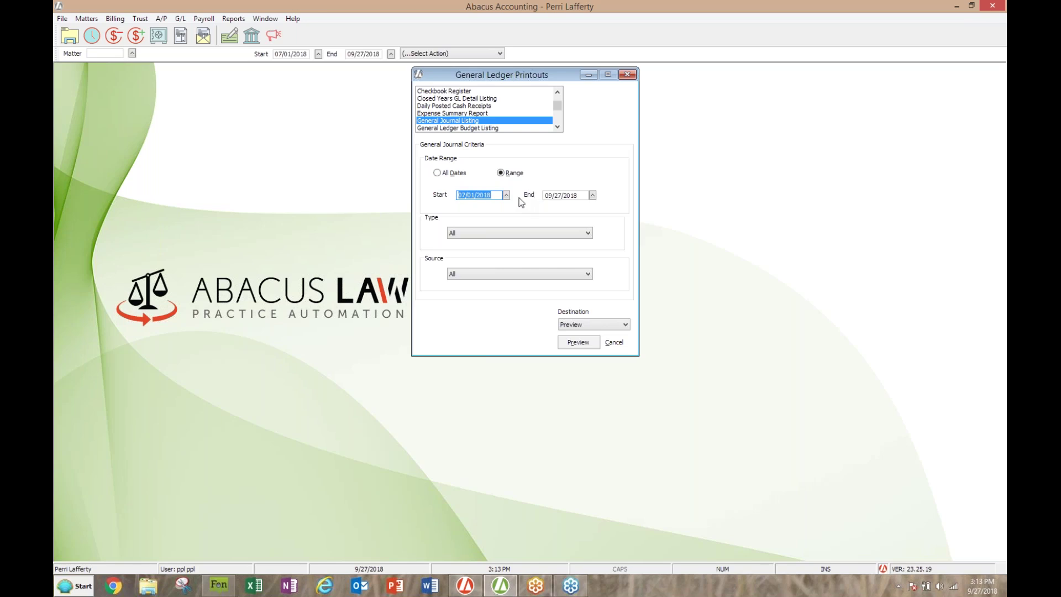
pyautogui.click(577, 344)
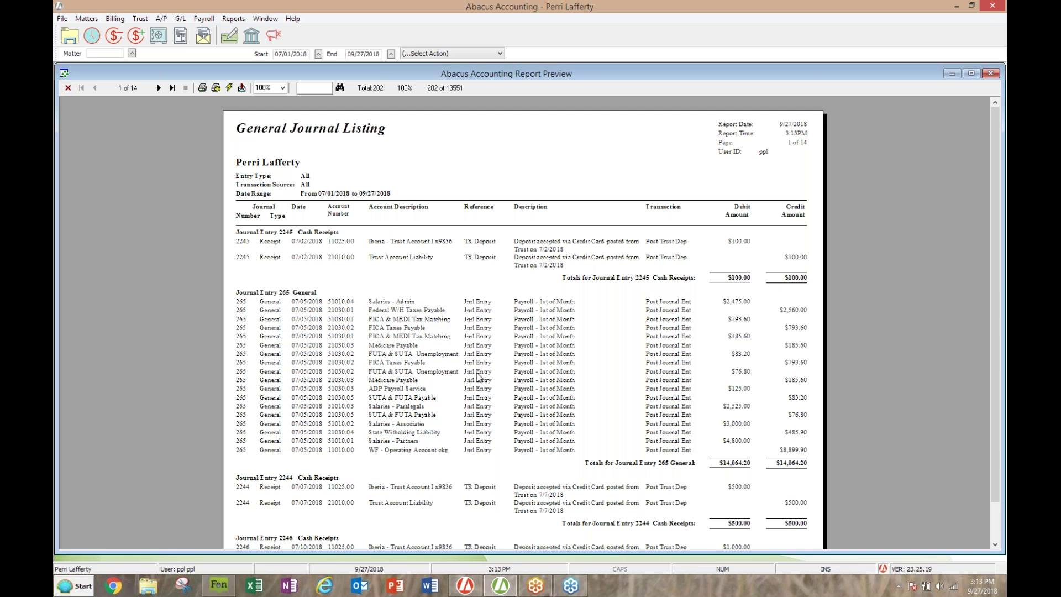
pyautogui.click(283, 88)
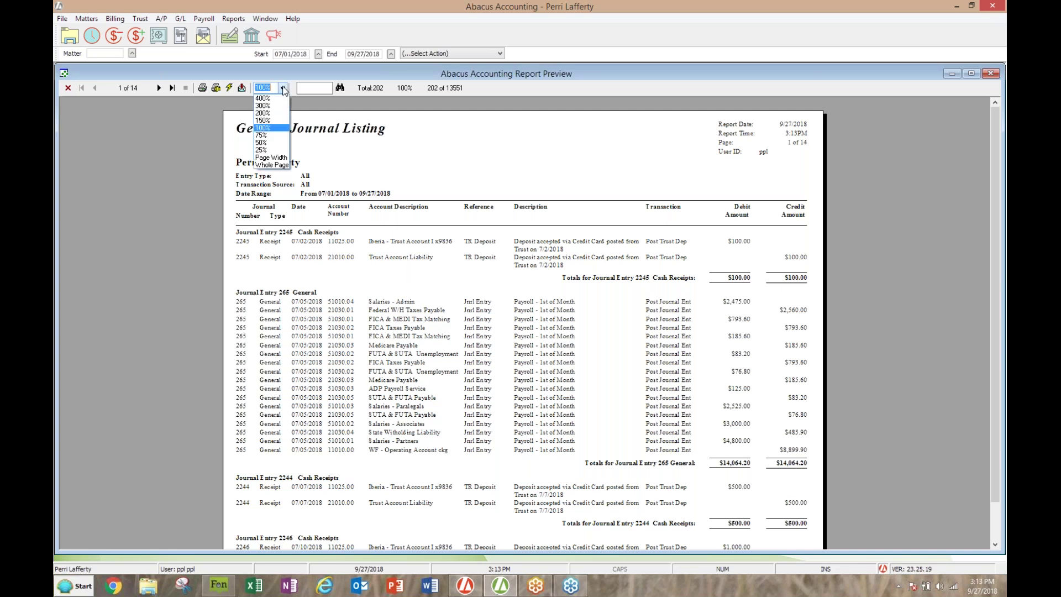
pyautogui.click(270, 120)
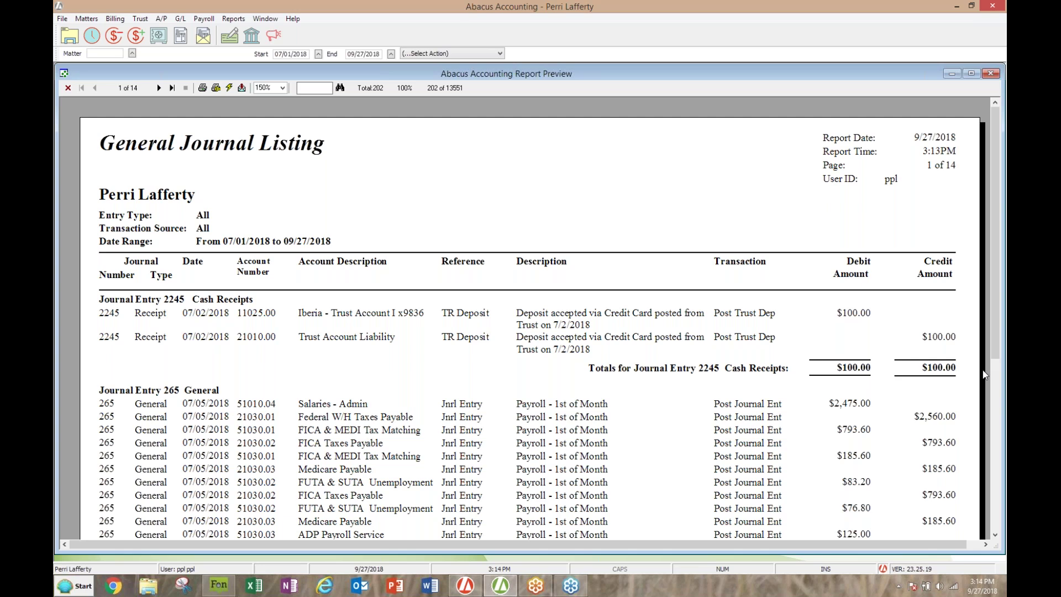
pyautogui.click(995, 536)
pyautogui.click(996, 535)
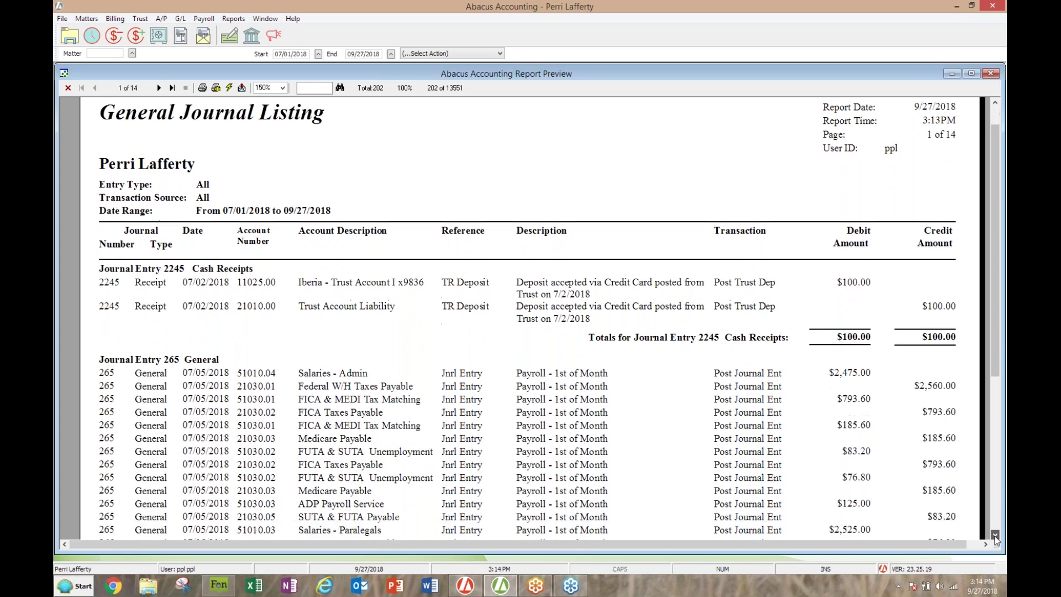
pyautogui.scroll(-3, 631, 446)
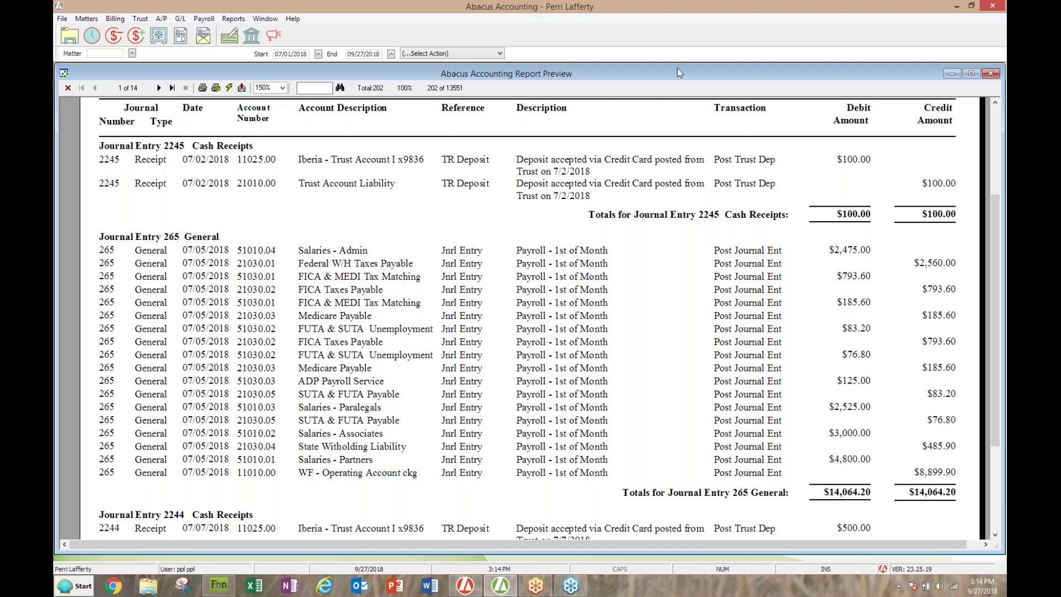
pyautogui.moveTo(671, 71); pyautogui.dragTo(336, 262)
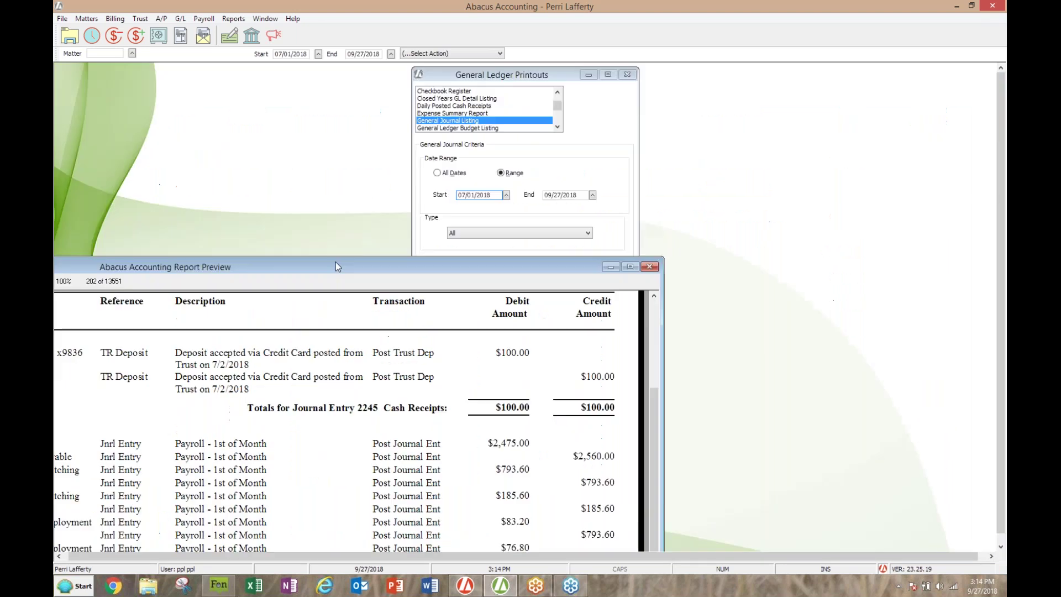
pyautogui.click(650, 268)
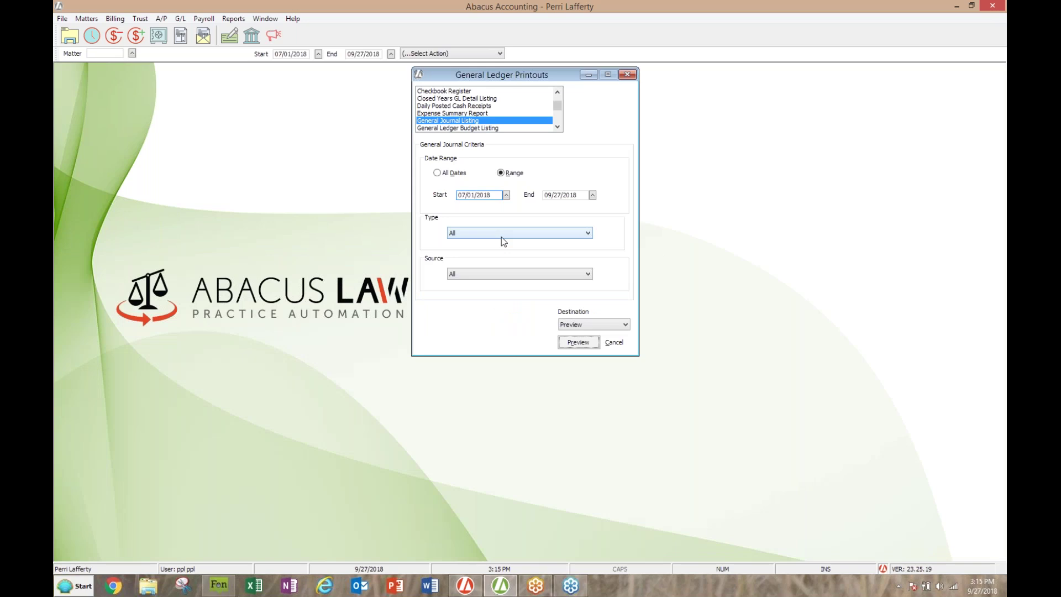
# Preview the General Ledger Detail Listing for all accounts from 07/01/2018 to 09/27/2018
pyautogui.click(558, 127)
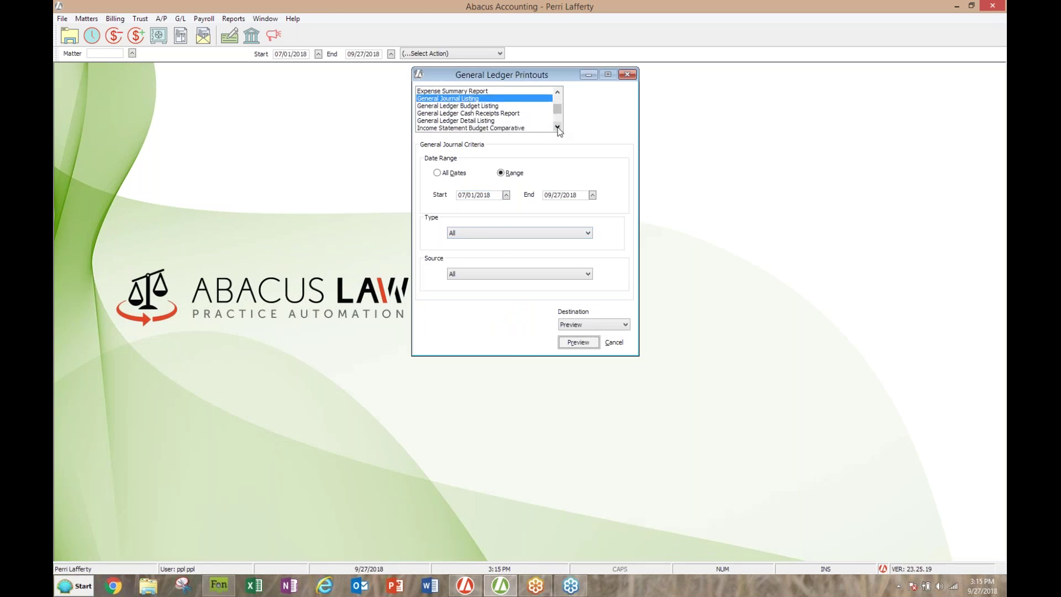
pyautogui.click(454, 120)
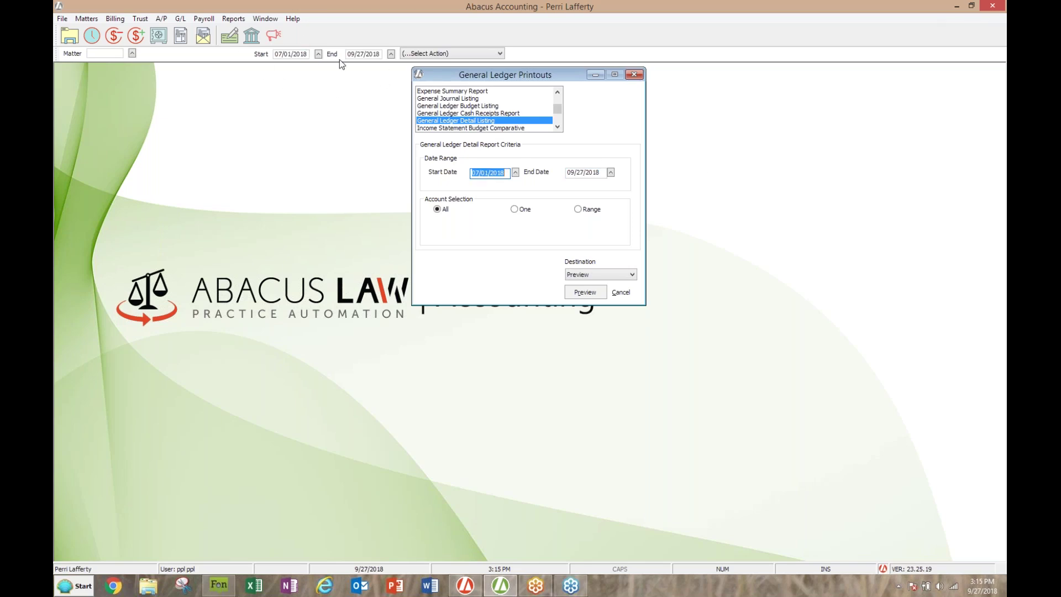
pyautogui.click(589, 292)
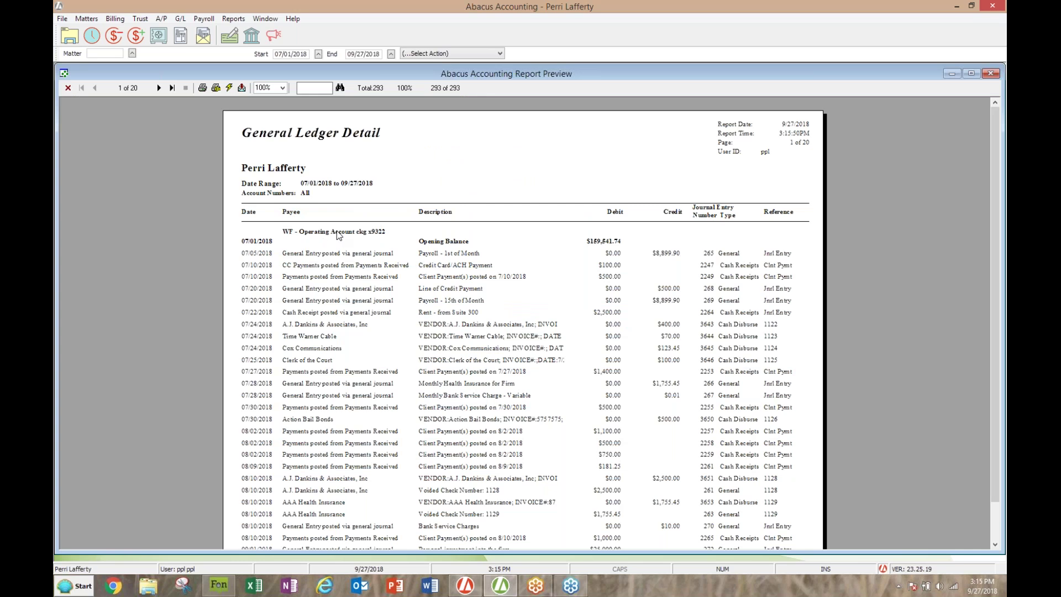
# Page through the General Ledger Detail report up to page 14 to examine the account activity, and close the preview
pyautogui.click(158, 88)
pyautogui.click(158, 89)
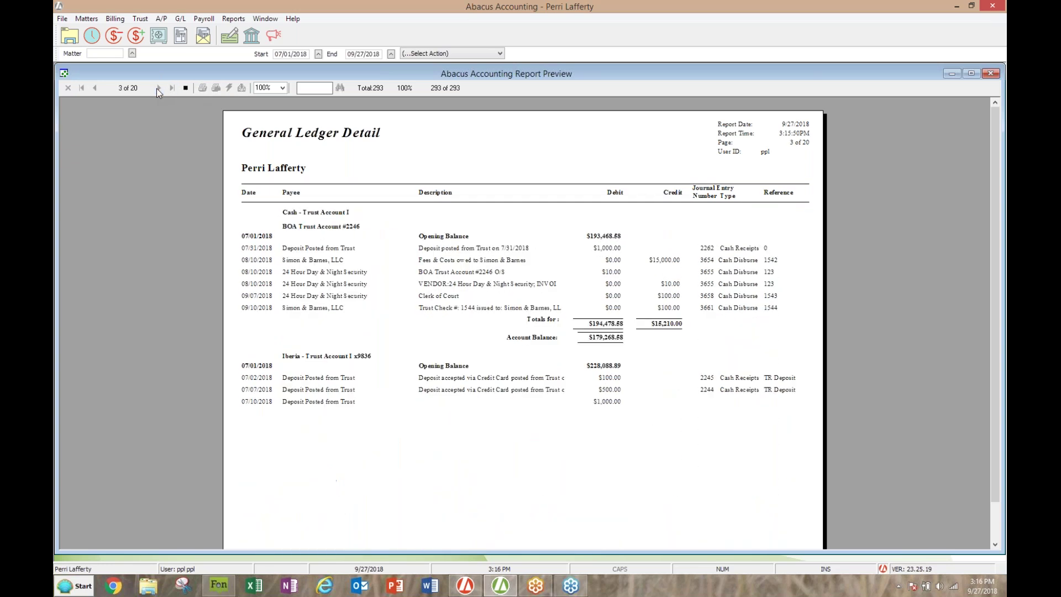
pyautogui.click(158, 88)
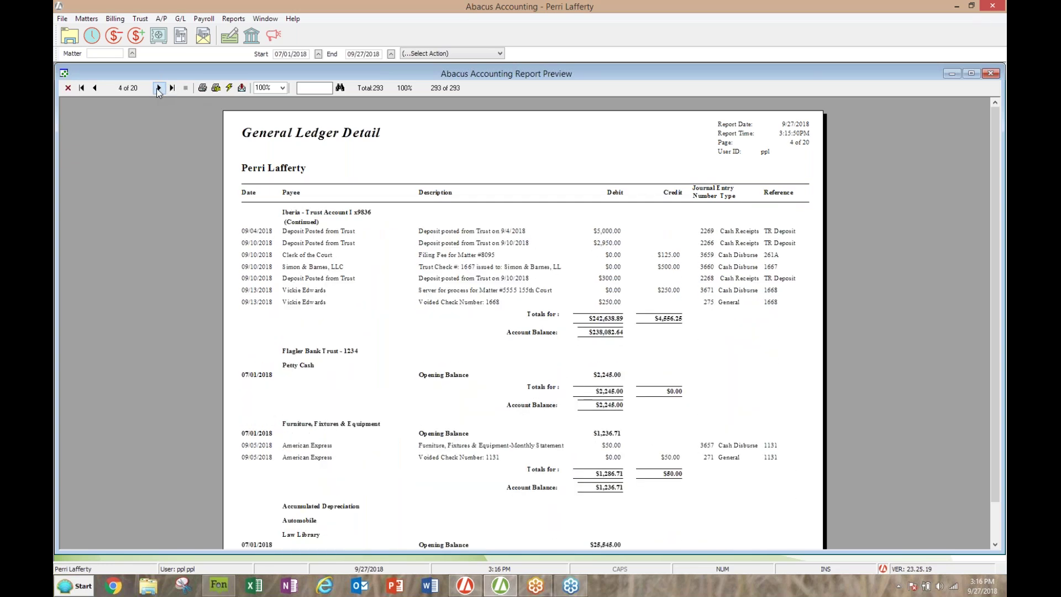
pyautogui.click(158, 88)
pyautogui.click(159, 88)
pyautogui.click(158, 88)
pyautogui.click(158, 88)
pyautogui.click(159, 88)
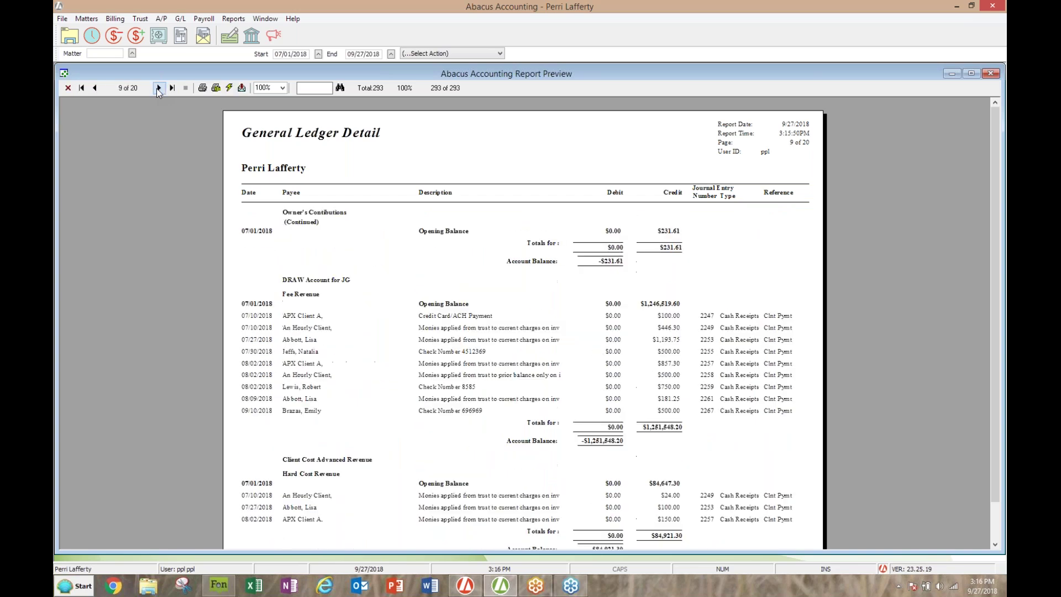
pyautogui.click(159, 89)
pyautogui.click(159, 88)
pyautogui.click(159, 89)
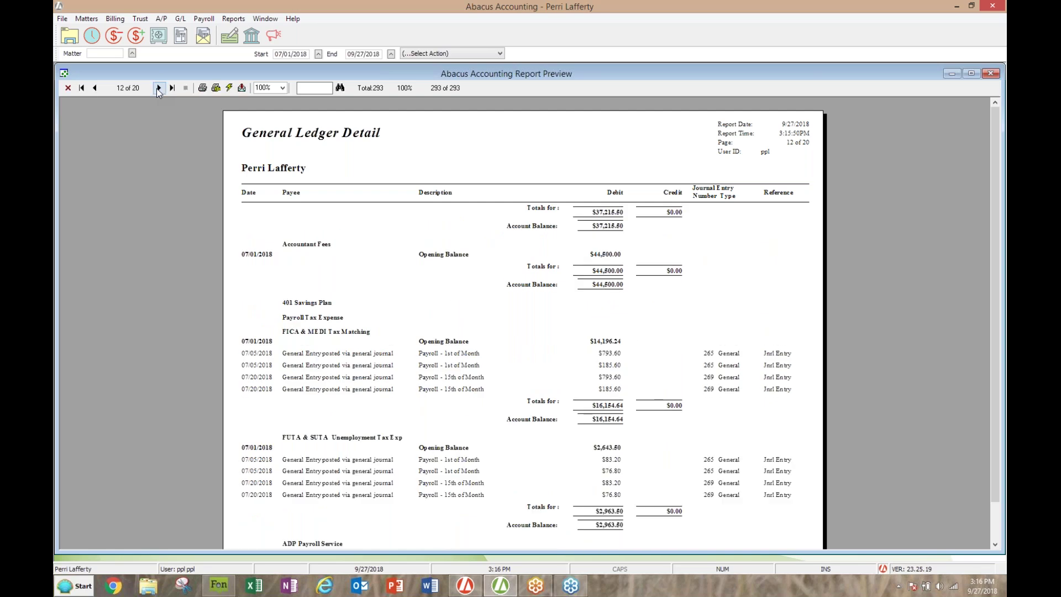
pyautogui.click(158, 88)
pyautogui.click(159, 88)
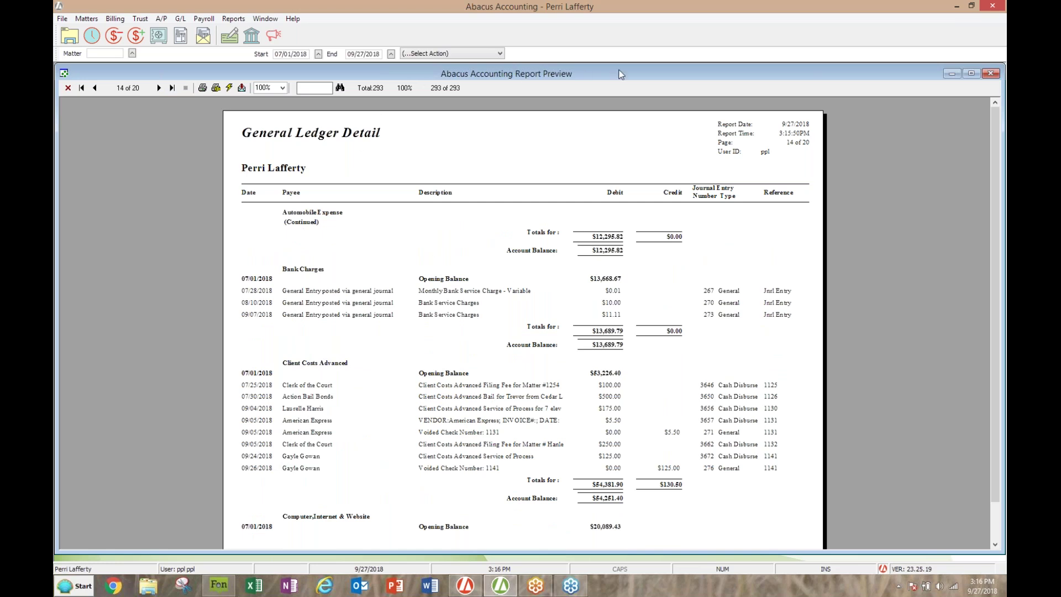
pyautogui.moveTo(608, 73); pyautogui.dragTo(488, 166)
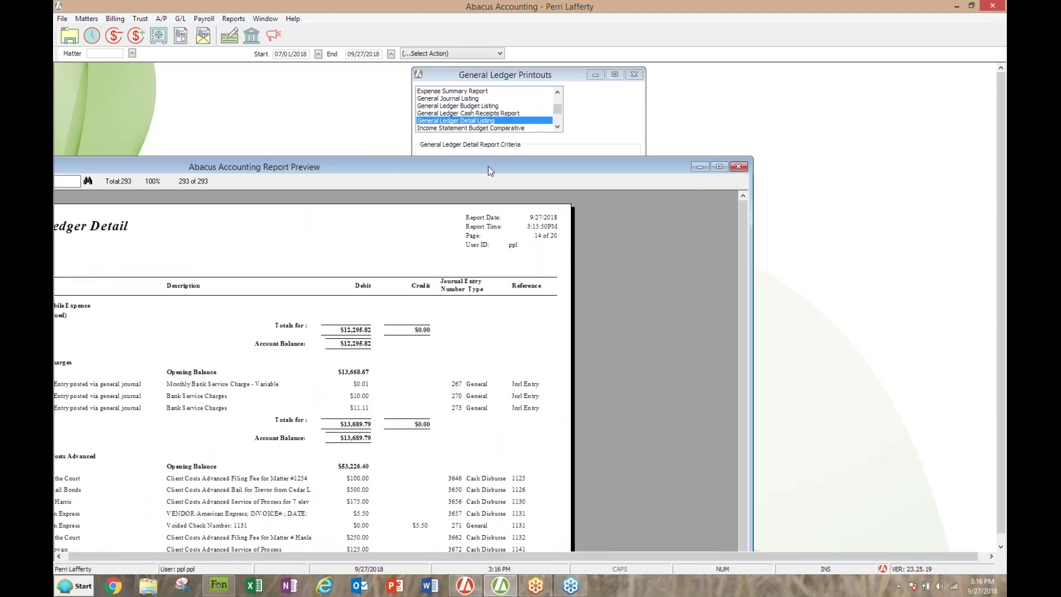
pyautogui.click(734, 165)
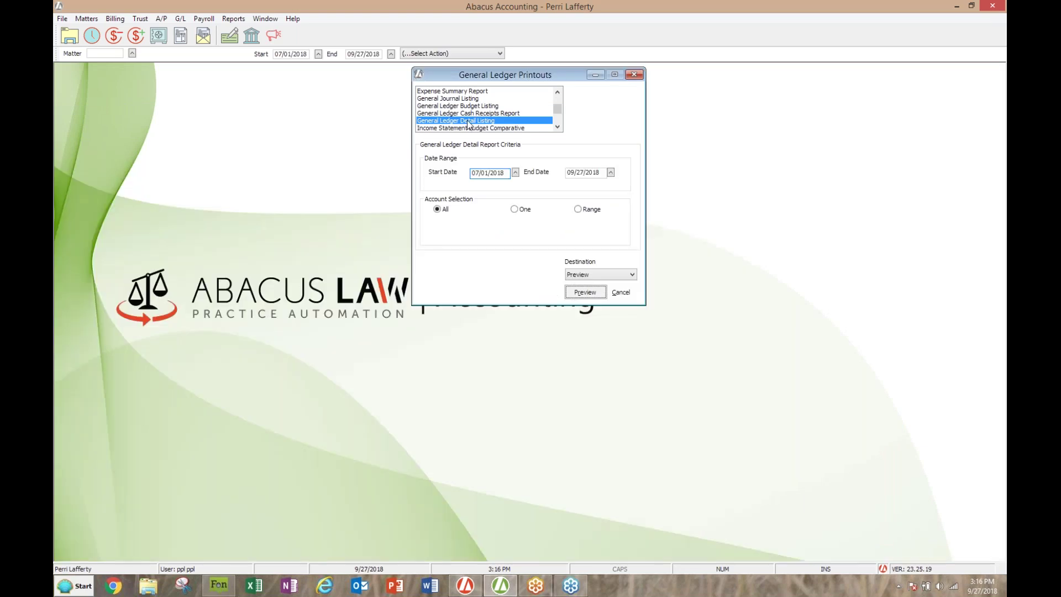
# Preview the standard Income Statement for September 2018 with month and calendar year-to-date figures, and close it after viewing
pyautogui.click(558, 126)
pyautogui.click(557, 127)
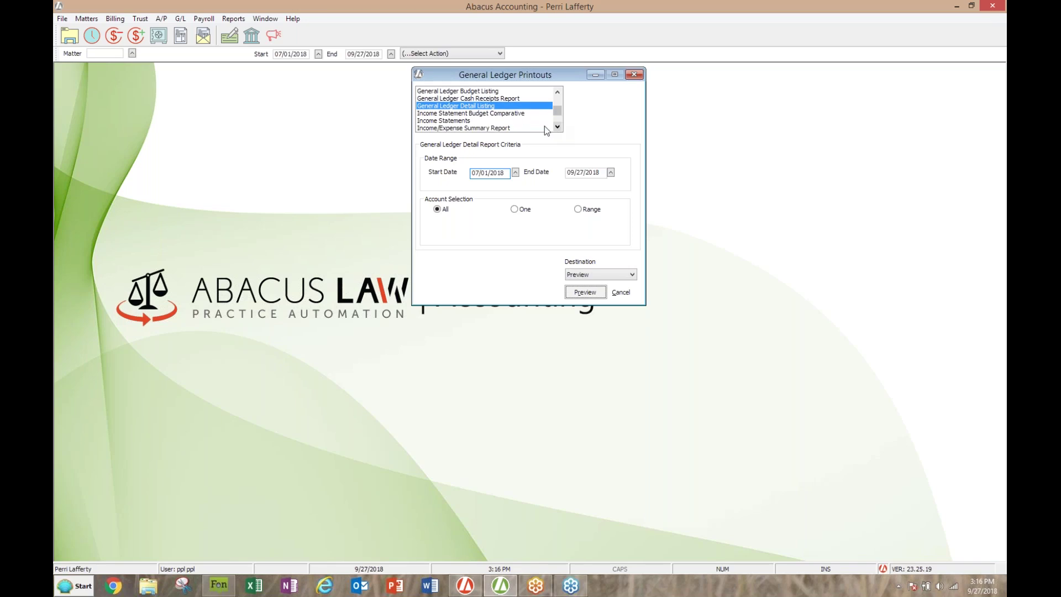
pyautogui.click(464, 120)
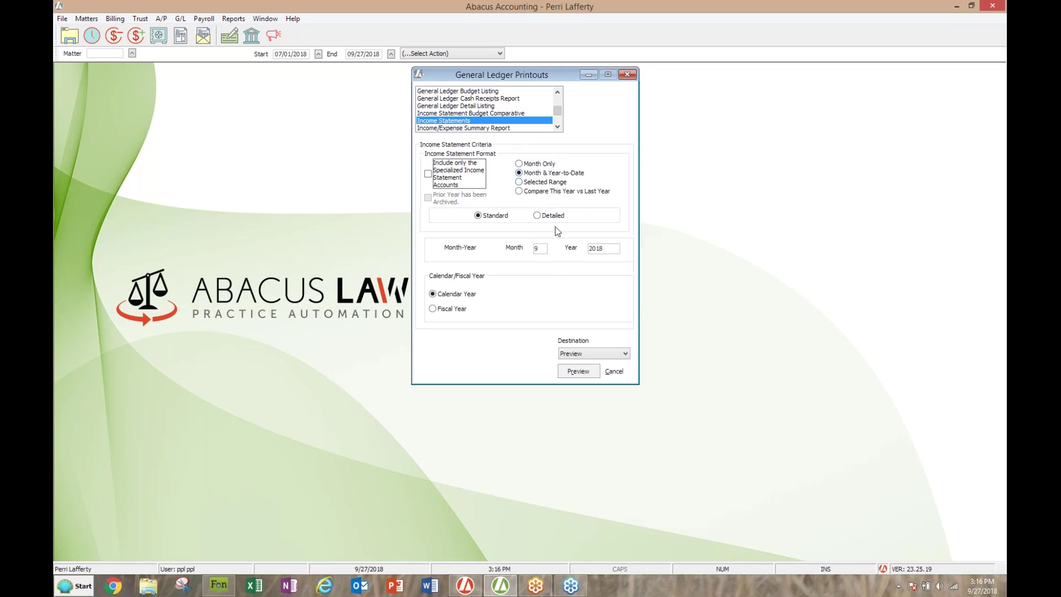
pyautogui.click(578, 371)
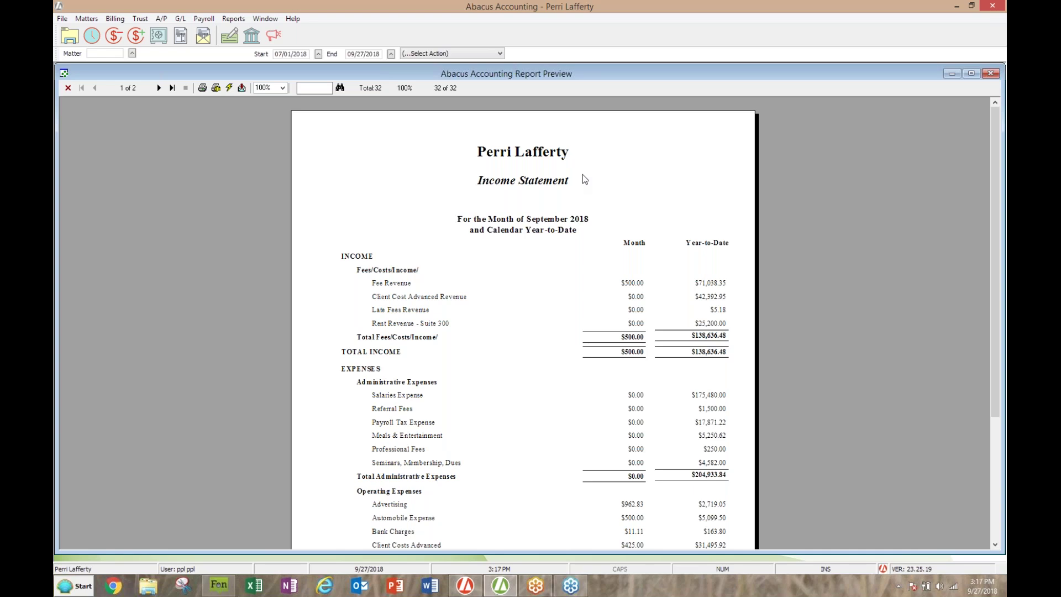
pyautogui.click(68, 88)
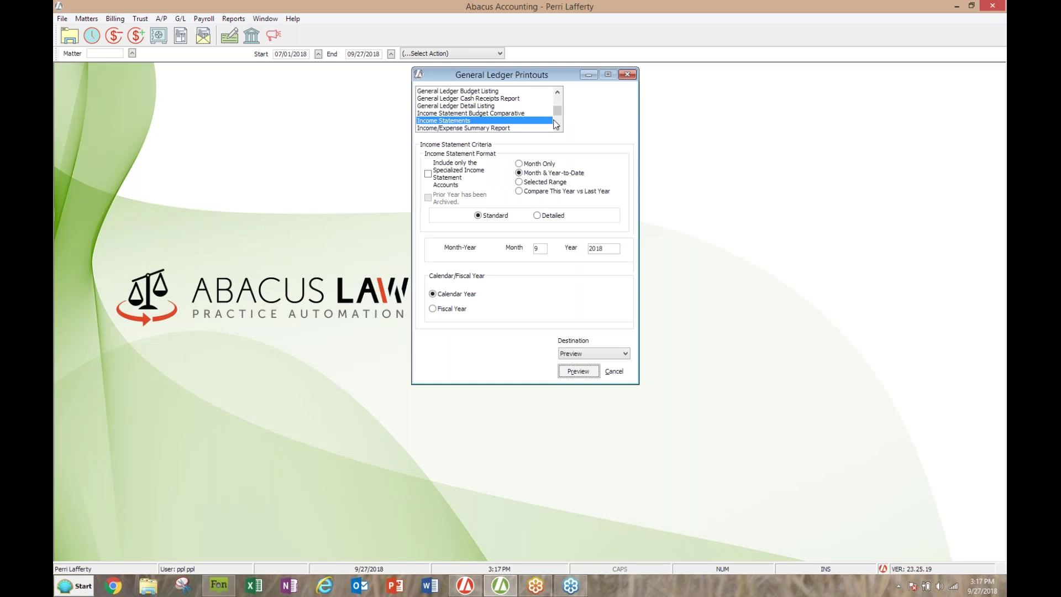
# Preview the Trial Balance for all accounts from 01/01/2010 to 09/27/2018, view its last page, and close the report and the General Ledger Printouts
pyautogui.click(557, 128)
pyautogui.click(557, 128)
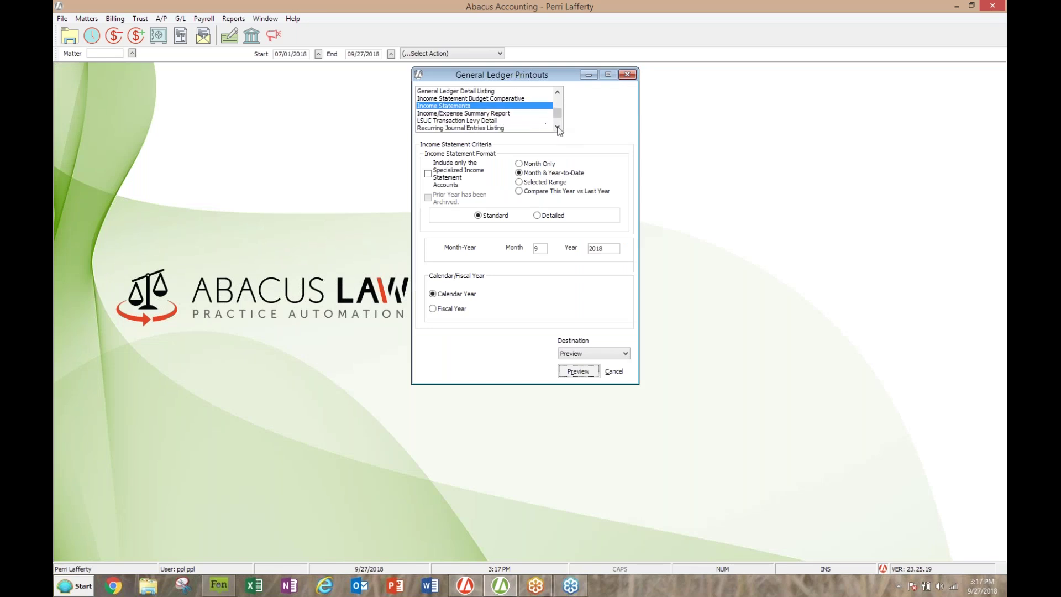
pyautogui.click(557, 127)
pyautogui.click(558, 127)
pyautogui.click(557, 127)
pyautogui.click(557, 128)
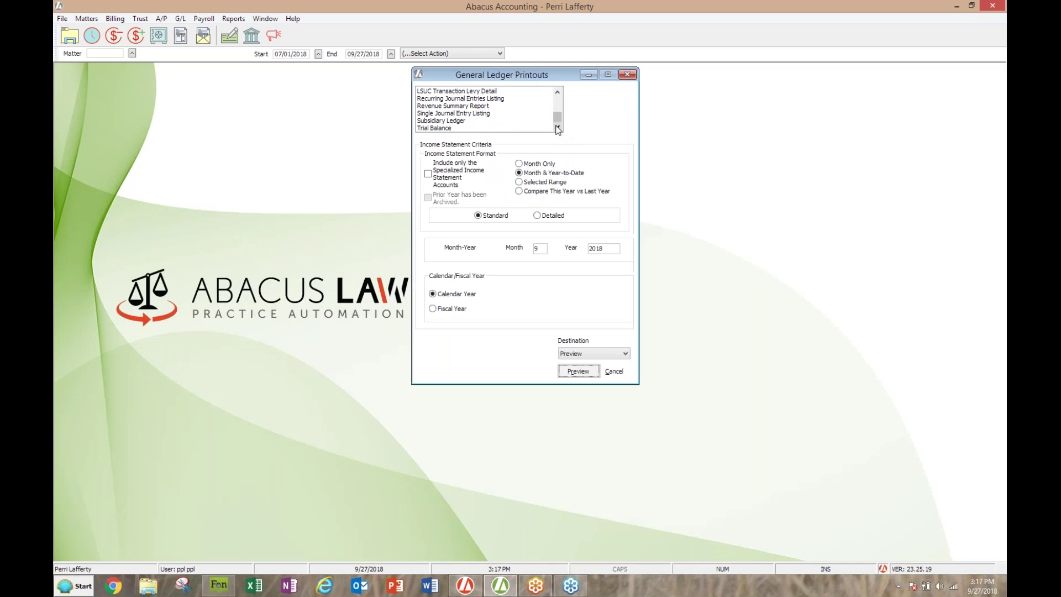
pyautogui.click(439, 129)
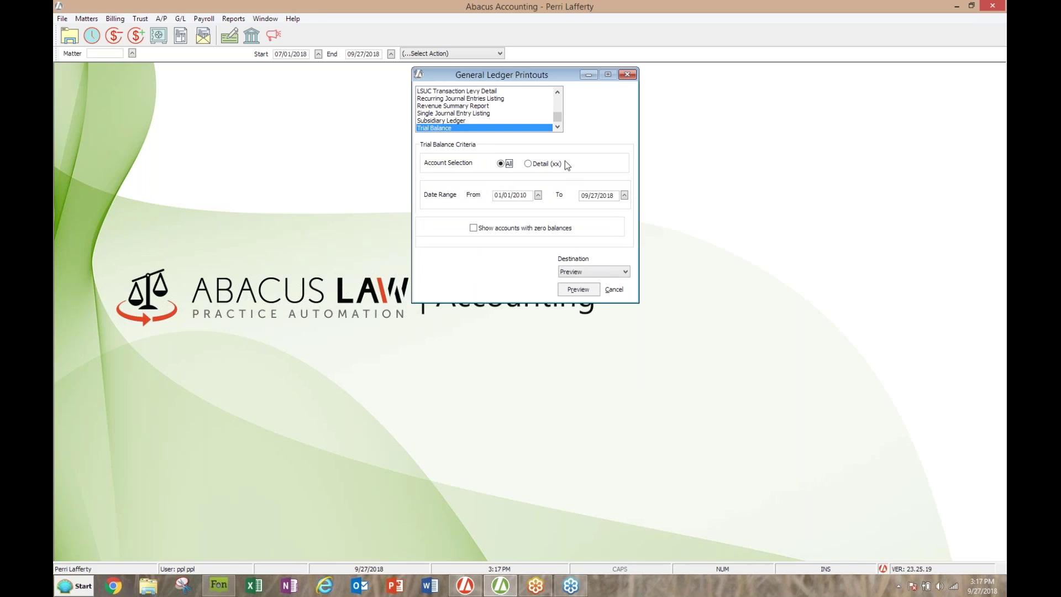
pyautogui.click(578, 290)
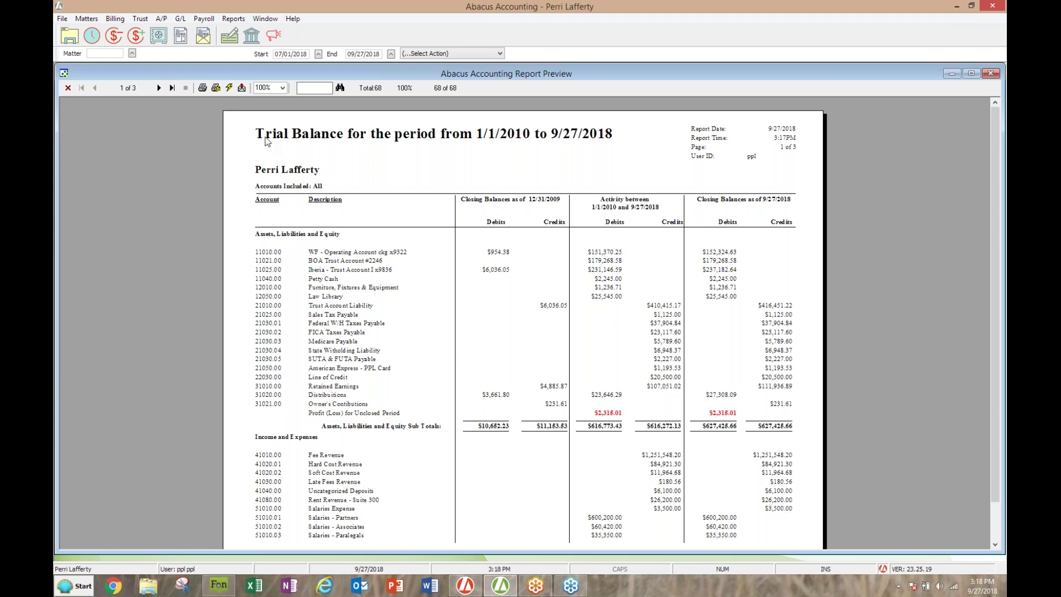
pyautogui.click(172, 88)
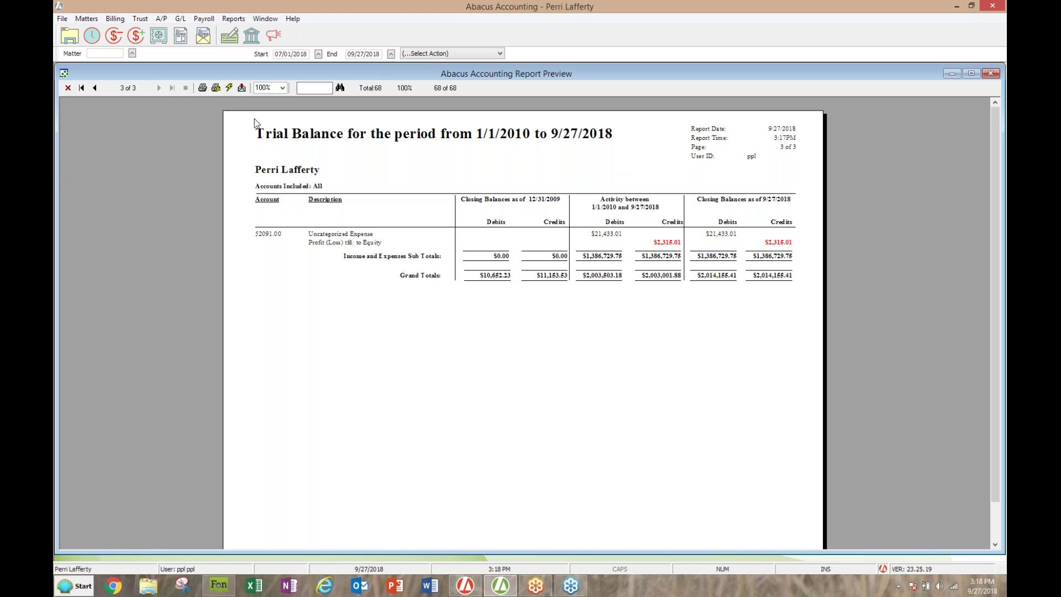
pyautogui.click(69, 89)
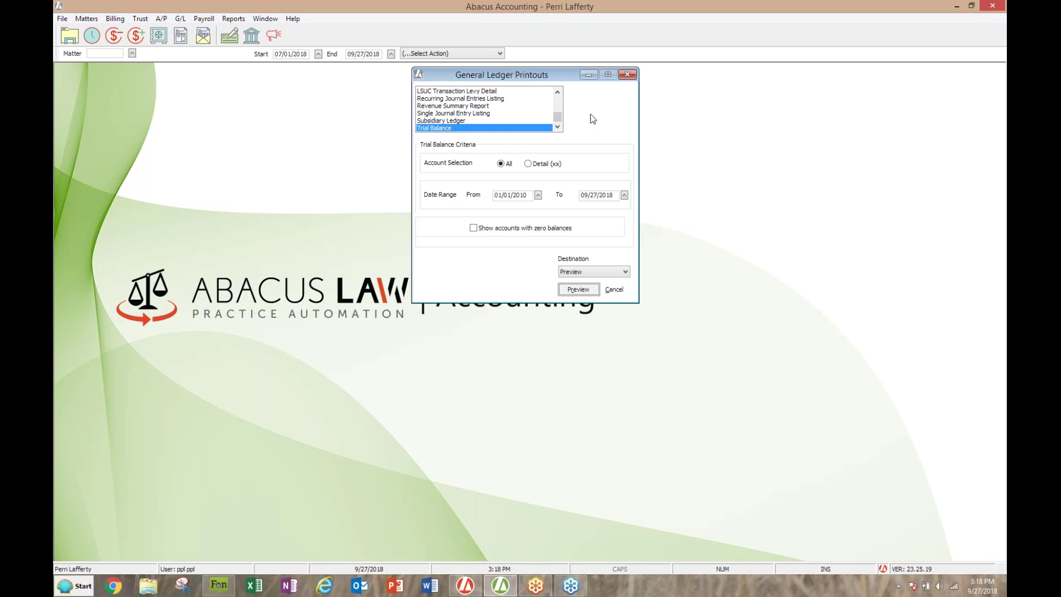
pyautogui.click(629, 75)
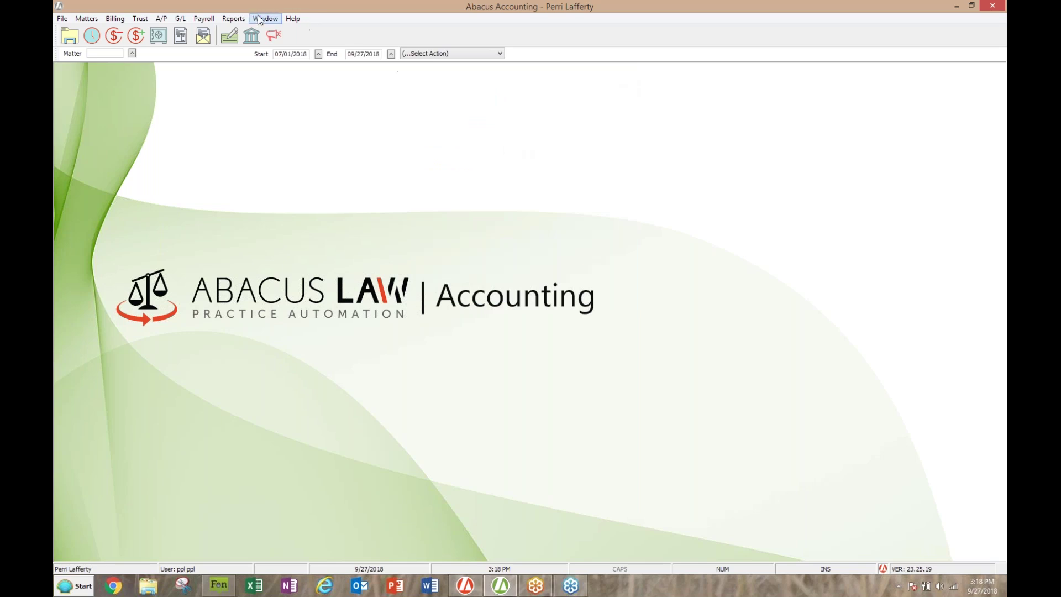
# Open the report groups, select the personal group listed above Weekly Management Reports, and expand the available Trust reports
pyautogui.click(231, 21)
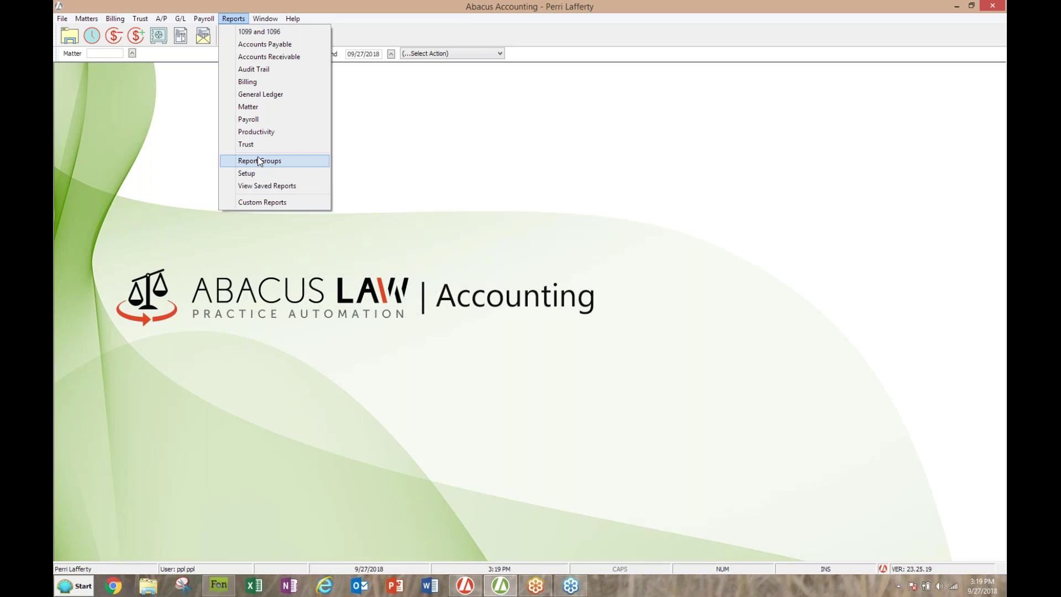
pyautogui.click(259, 159)
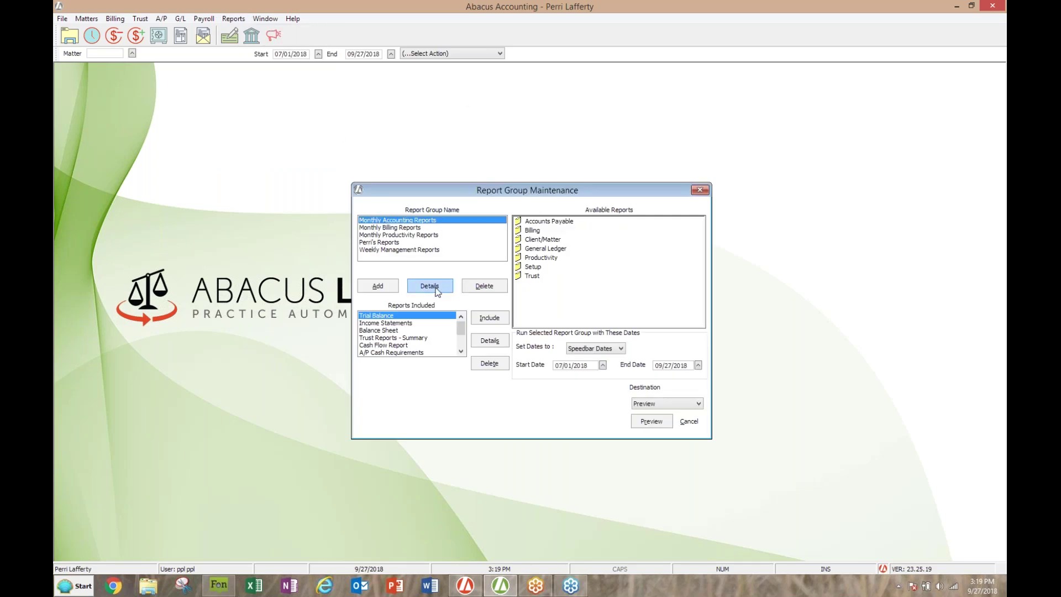
pyautogui.click(385, 244)
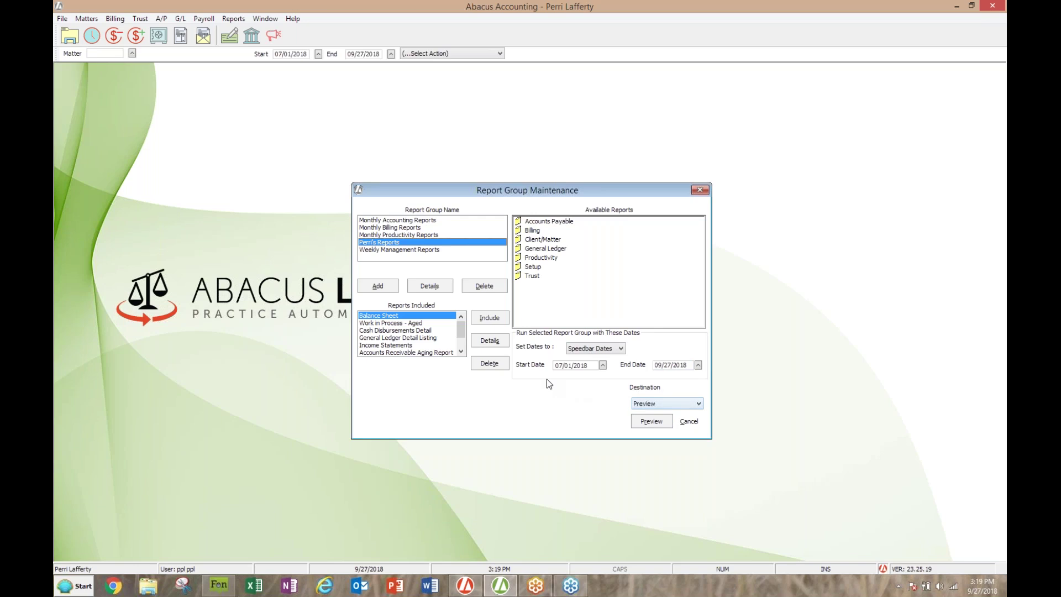
pyautogui.click(585, 367)
pyautogui.click(652, 421)
pyautogui.click(699, 404)
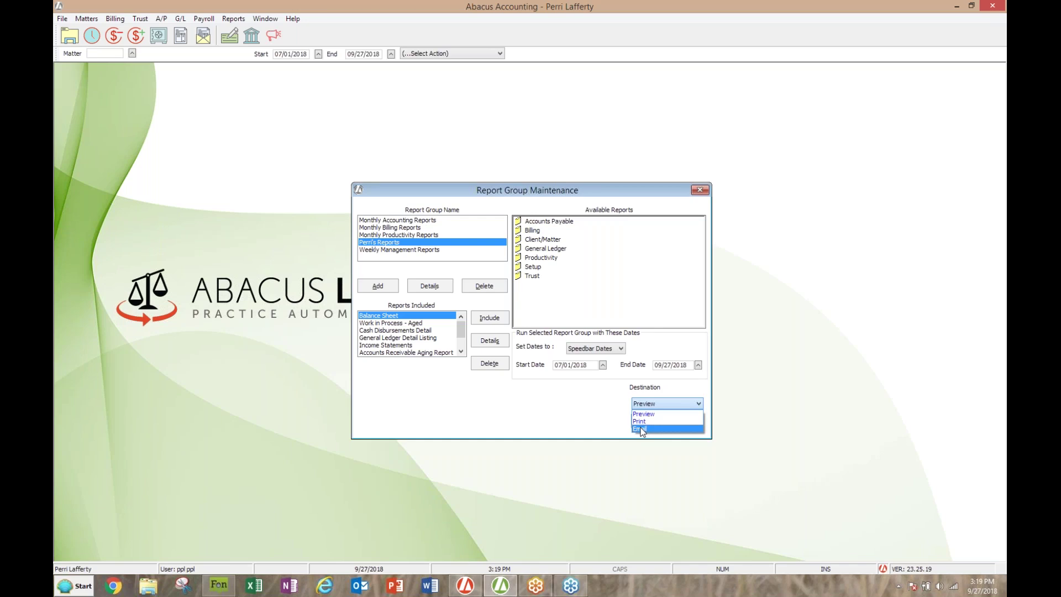
pyautogui.click(600, 412)
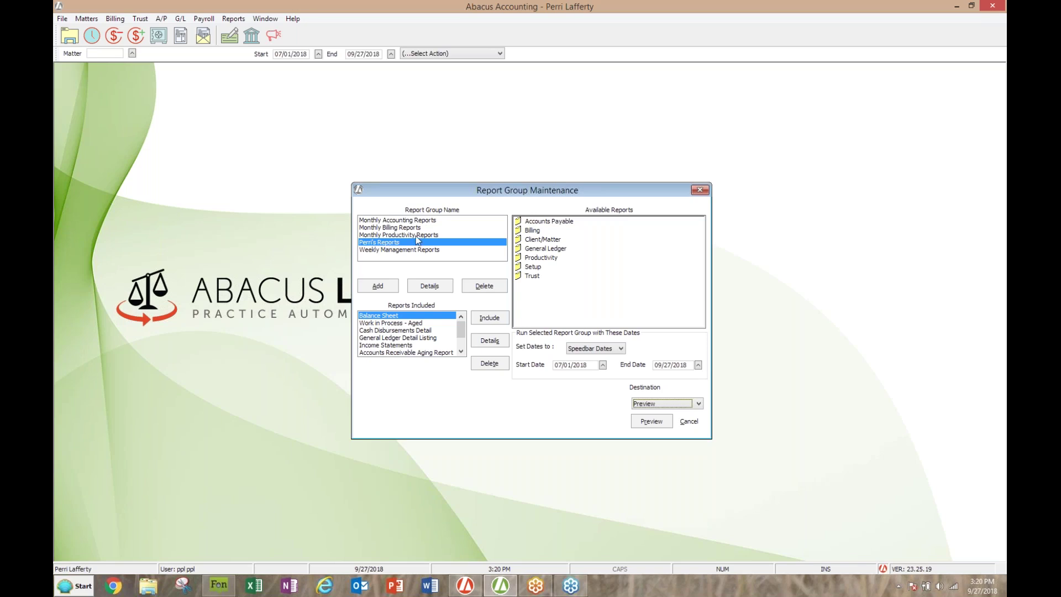
pyautogui.doubleClick(520, 276)
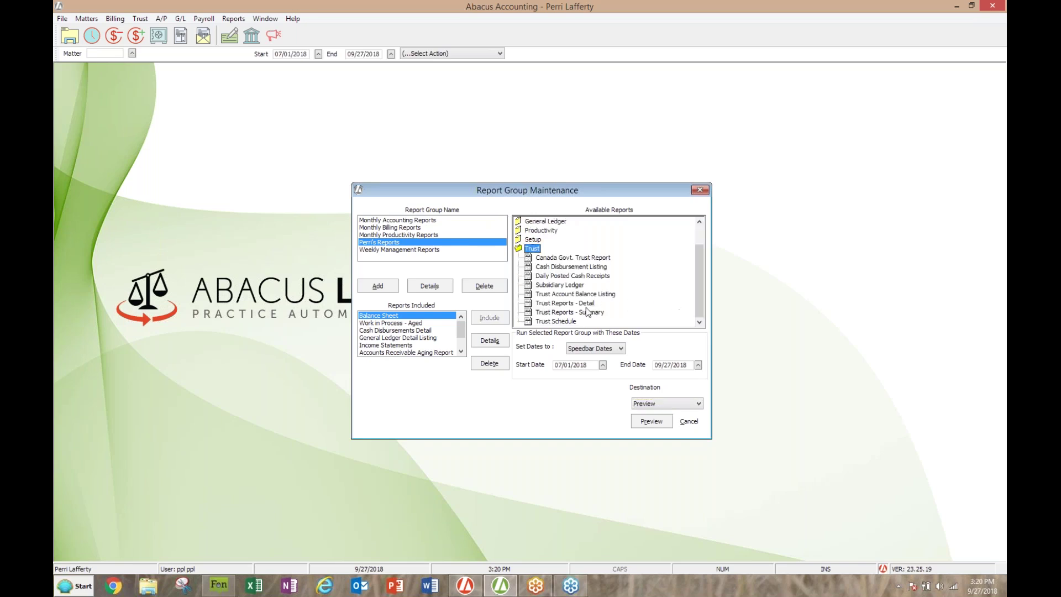
# Include the Trust Reports - Detail report in the selected report group, limited to the BOA trust account, and check the group's included reports
pyautogui.click(570, 304)
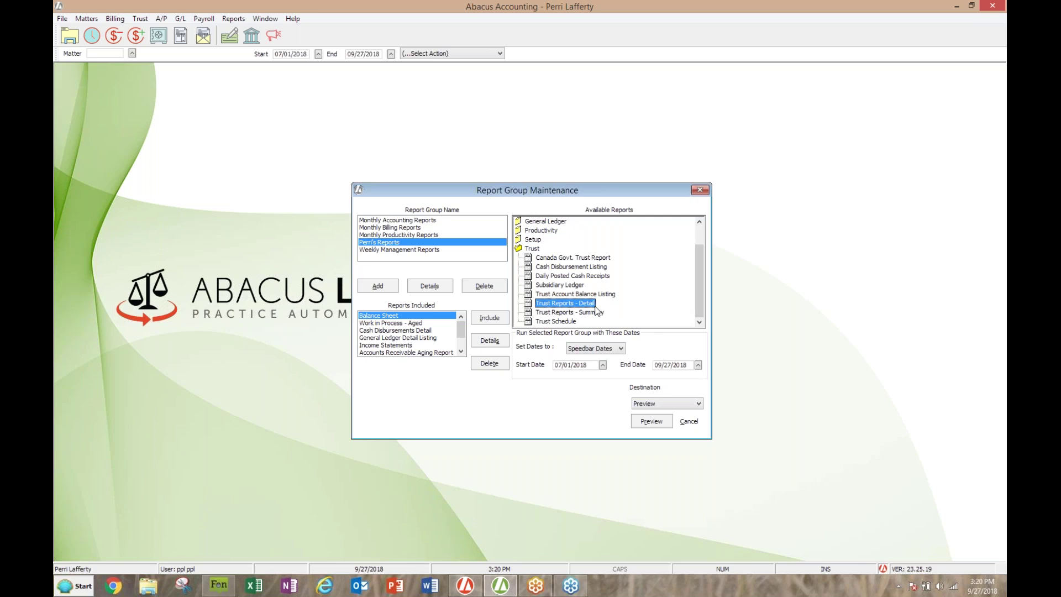
pyautogui.click(496, 318)
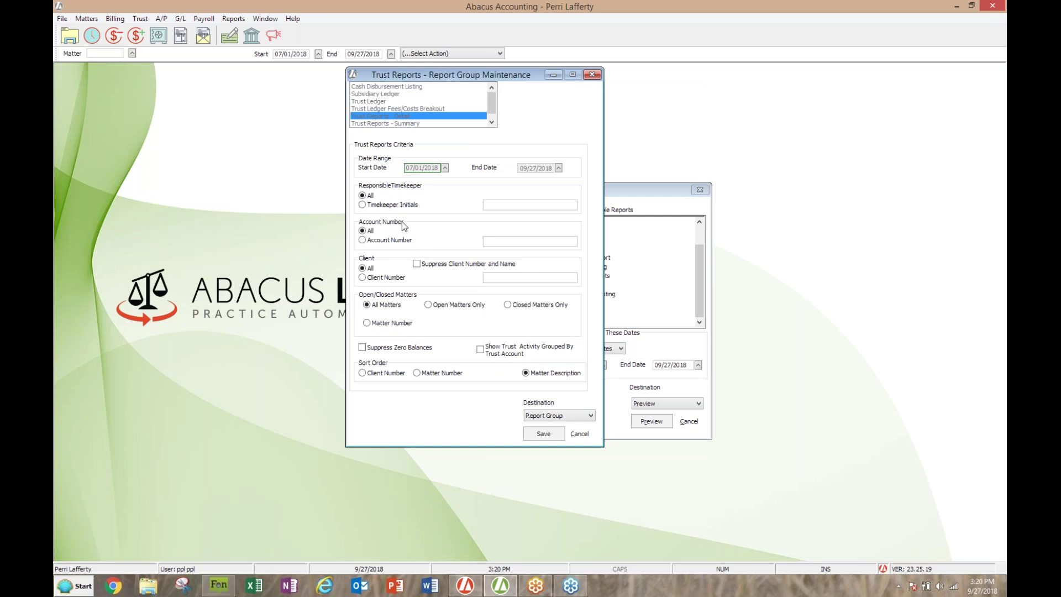
pyautogui.click(362, 240)
pyautogui.click(472, 241)
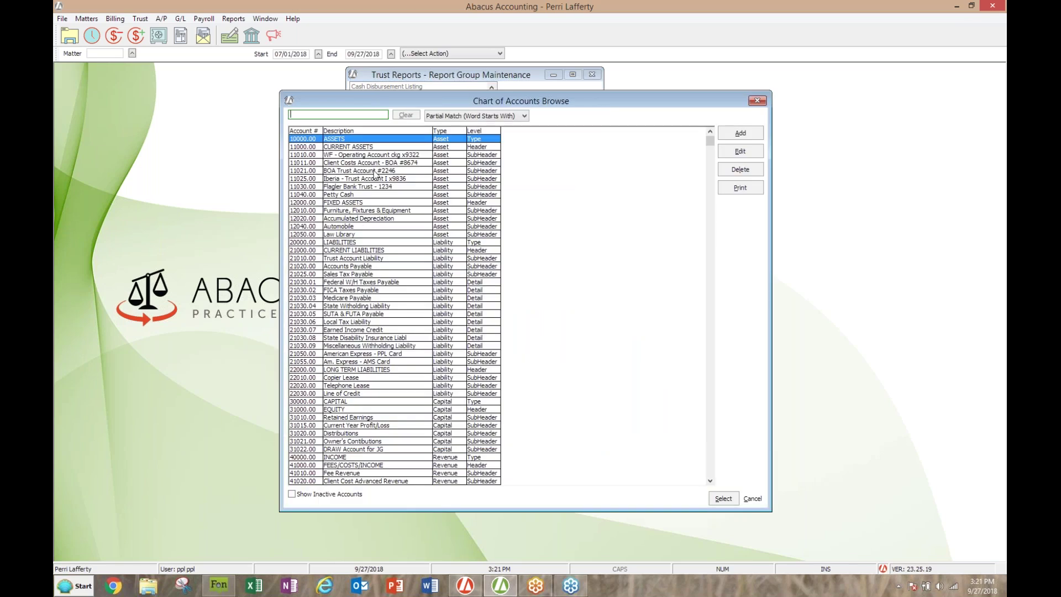
pyautogui.doubleClick(376, 172)
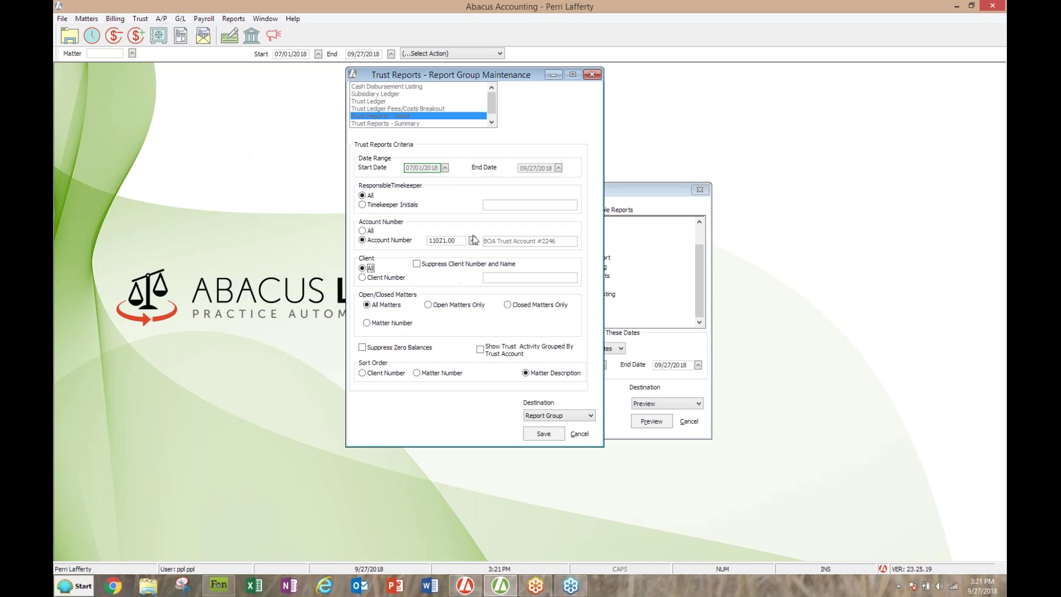
pyautogui.click(544, 432)
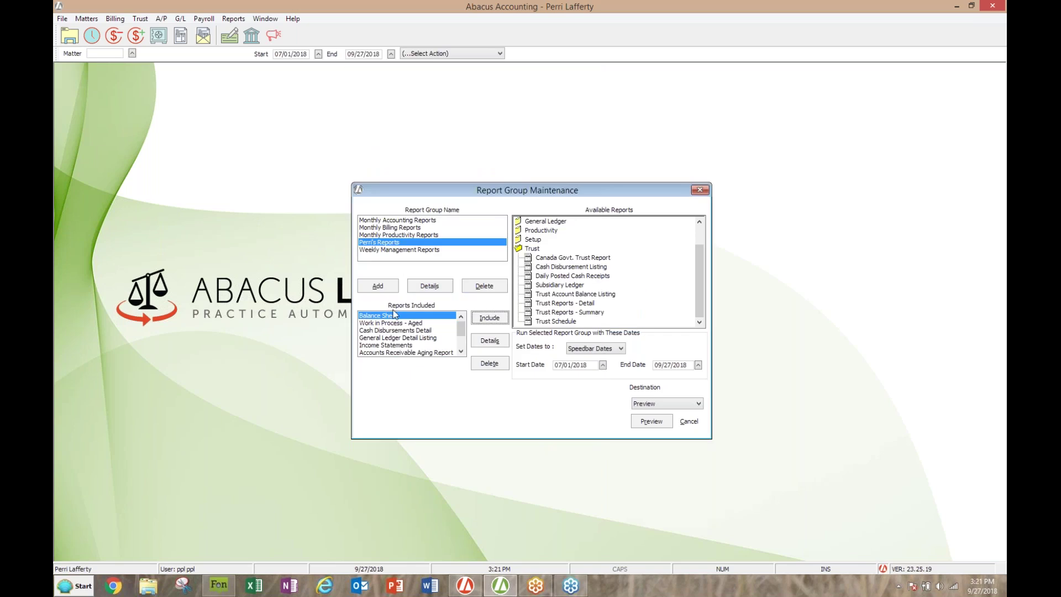
pyautogui.click(461, 351)
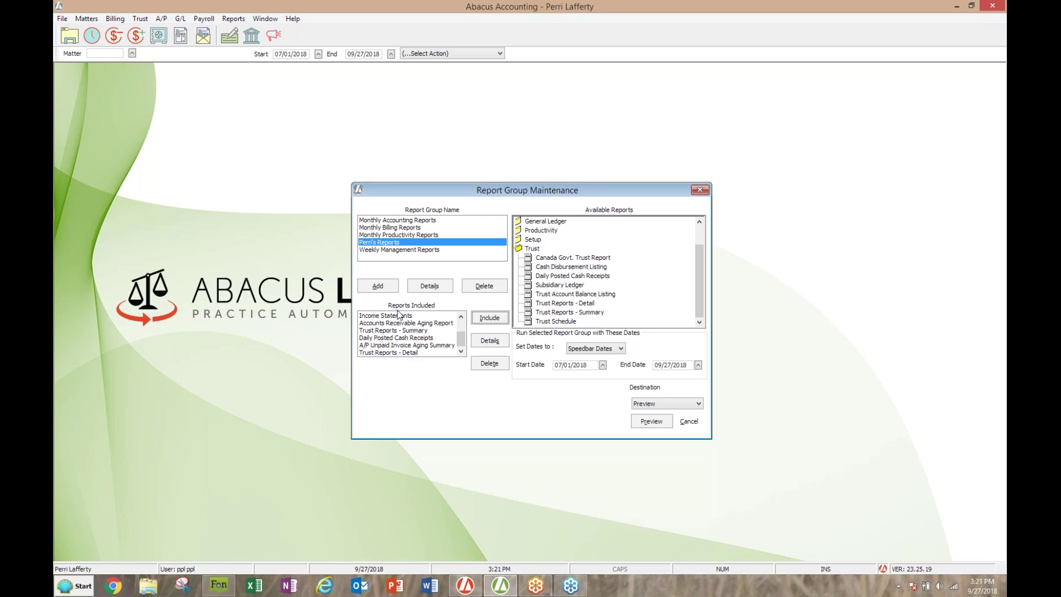
# Include the general ledger Trial Balance for all accounts from 01/01/2010 to 09/27/2018 in the same group, and close the report group maintenance
pyautogui.doubleClick(520, 252)
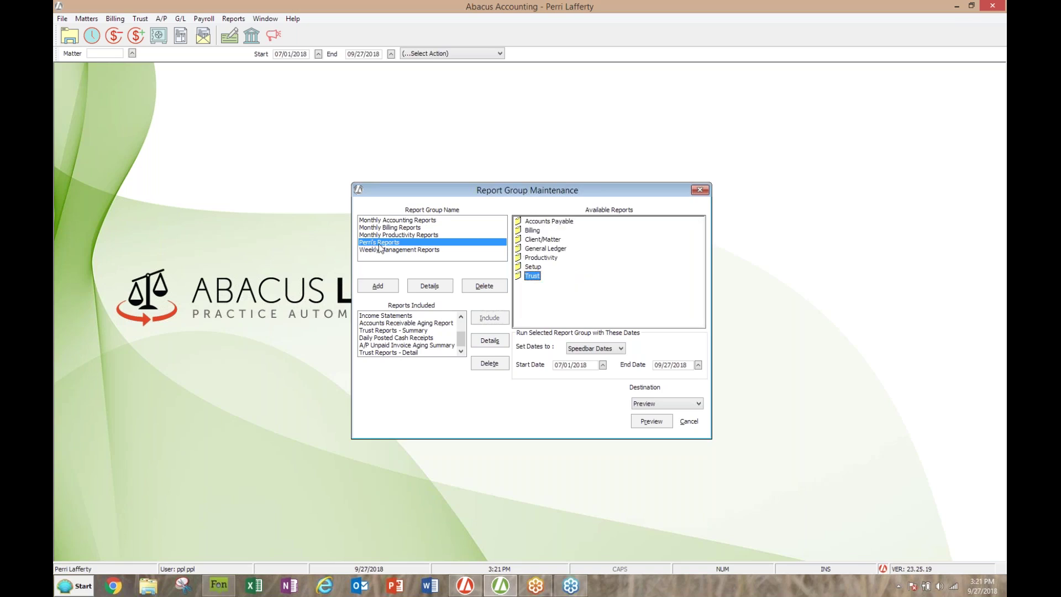
pyautogui.doubleClick(518, 250)
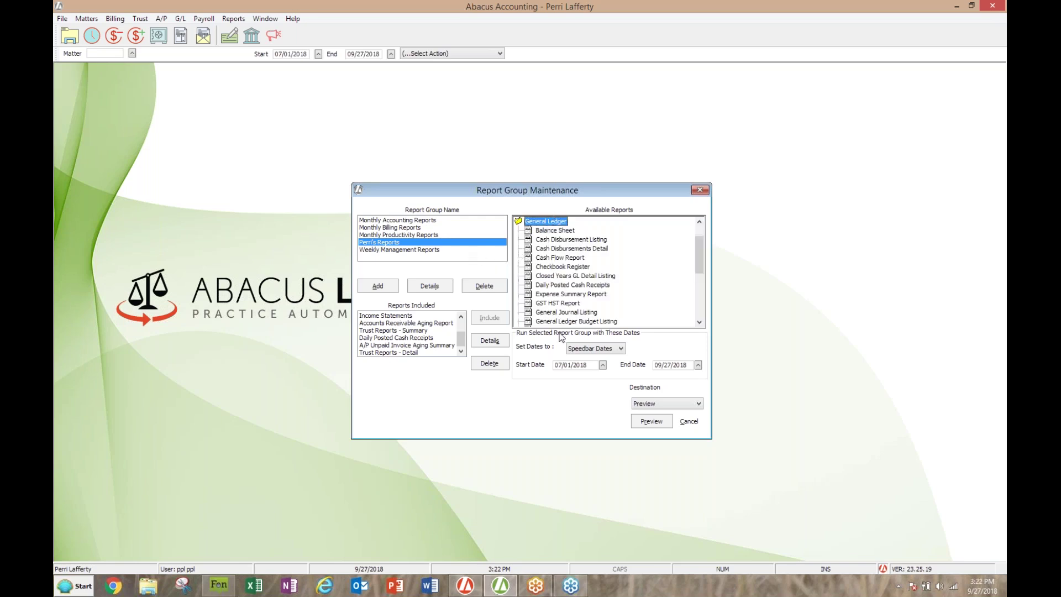
pyautogui.click(699, 323)
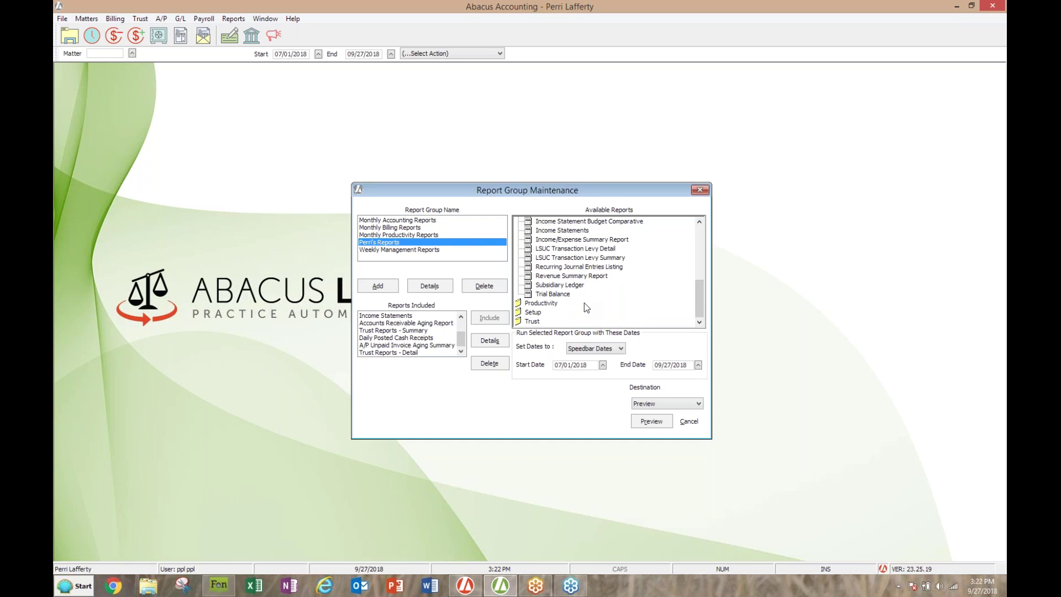
pyautogui.click(553, 294)
pyautogui.click(486, 321)
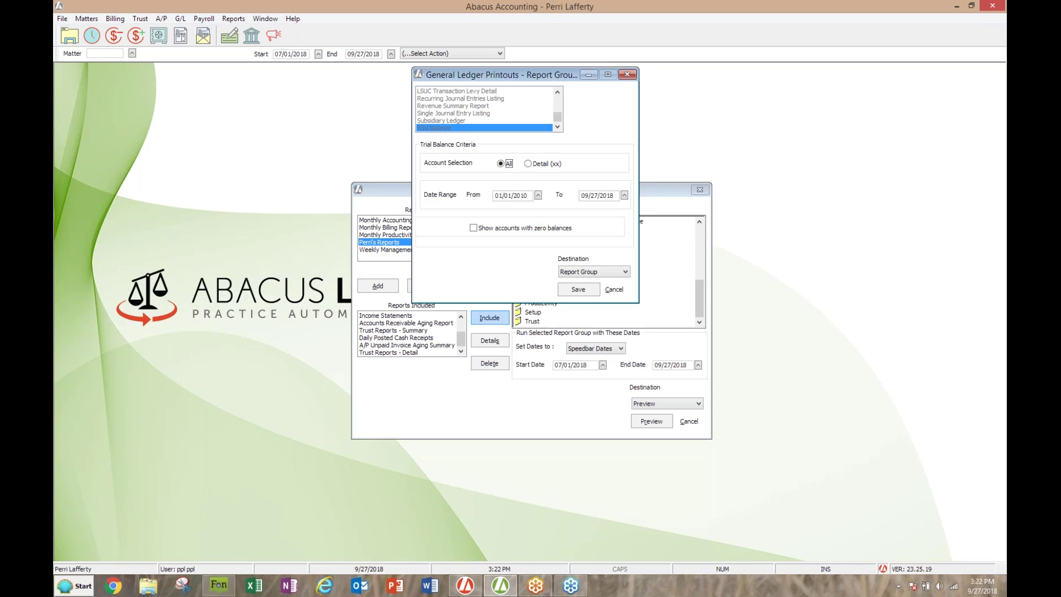
pyautogui.click(508, 195)
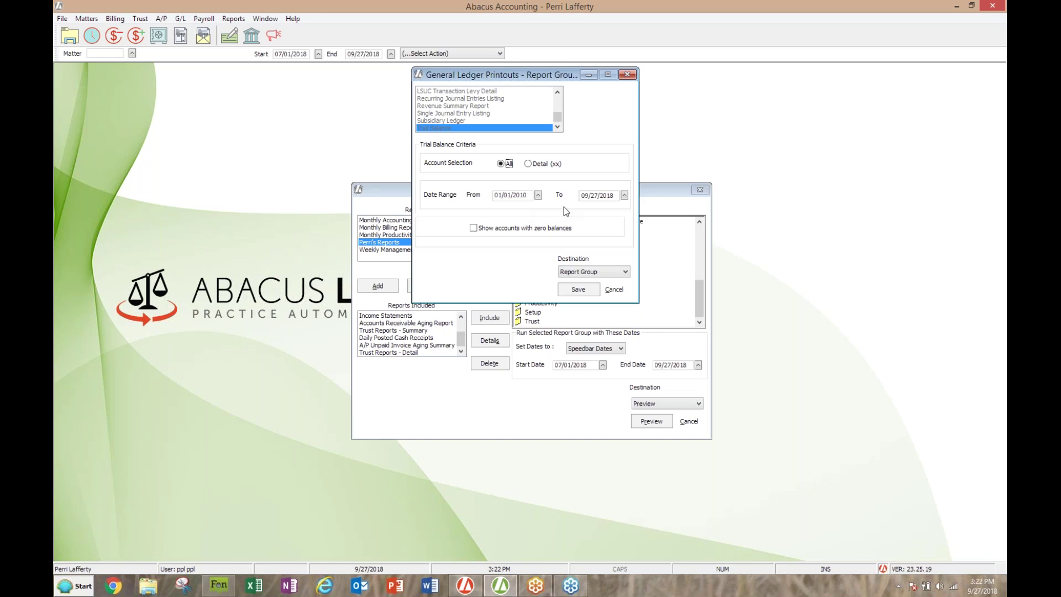
pyautogui.click(529, 197)
pyautogui.click(578, 289)
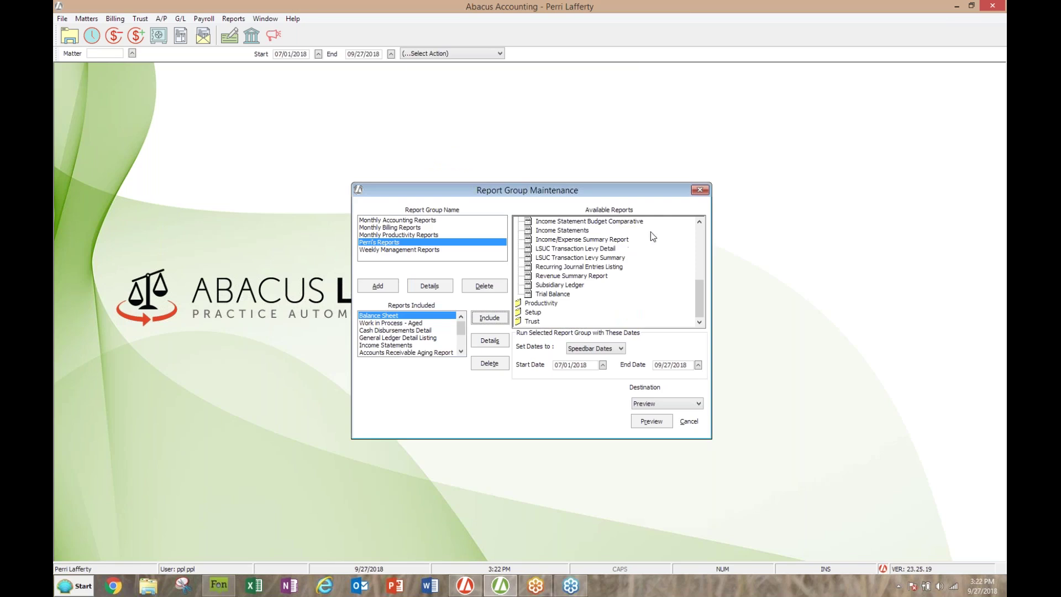
pyautogui.click(700, 190)
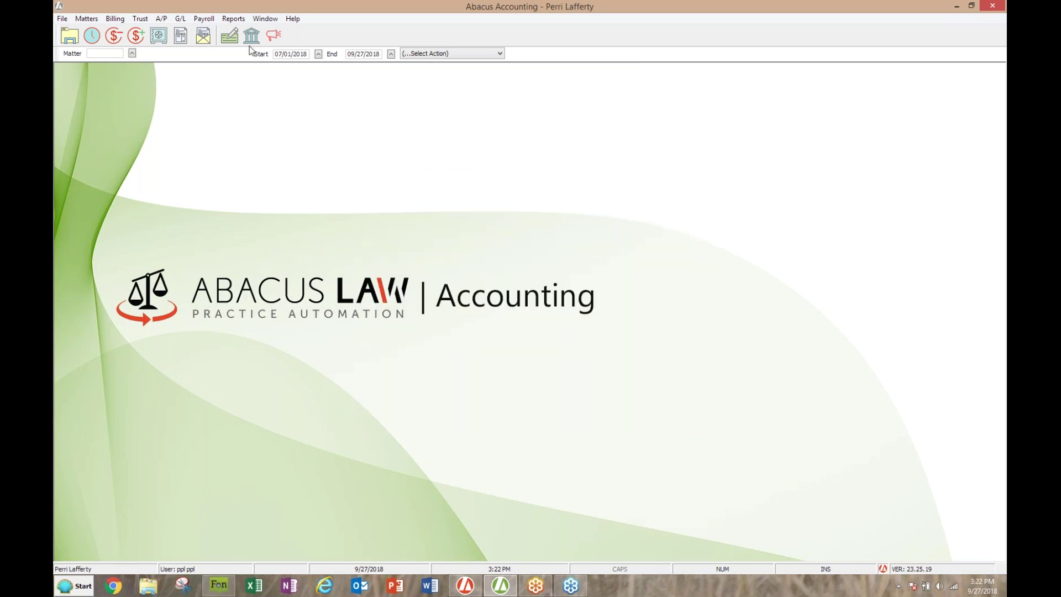
# Reopen the report groups and review the available date range presets and output destinations for running a group
pyautogui.click(231, 21)
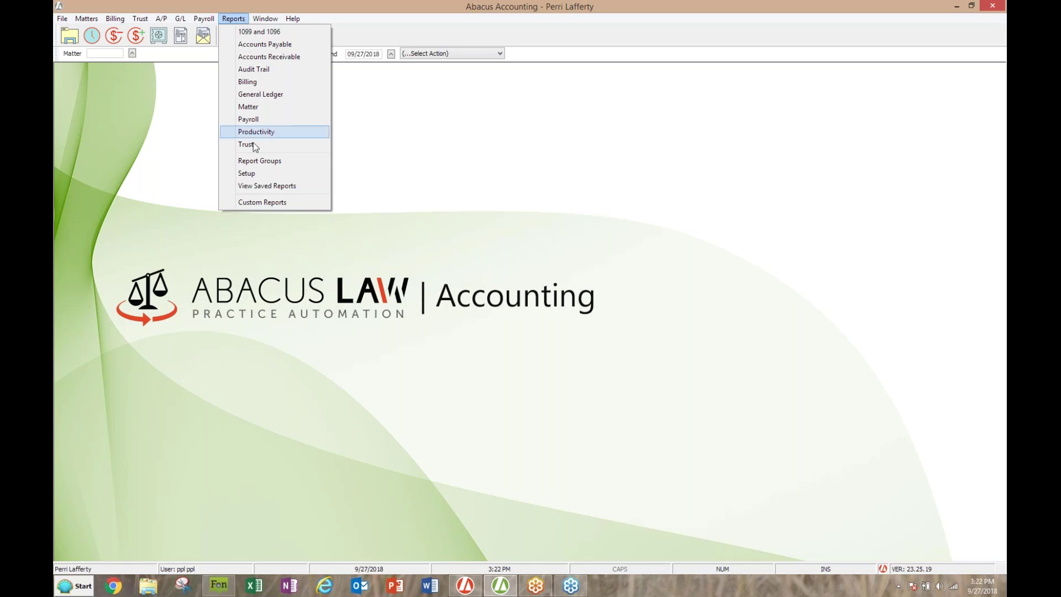
pyautogui.click(260, 162)
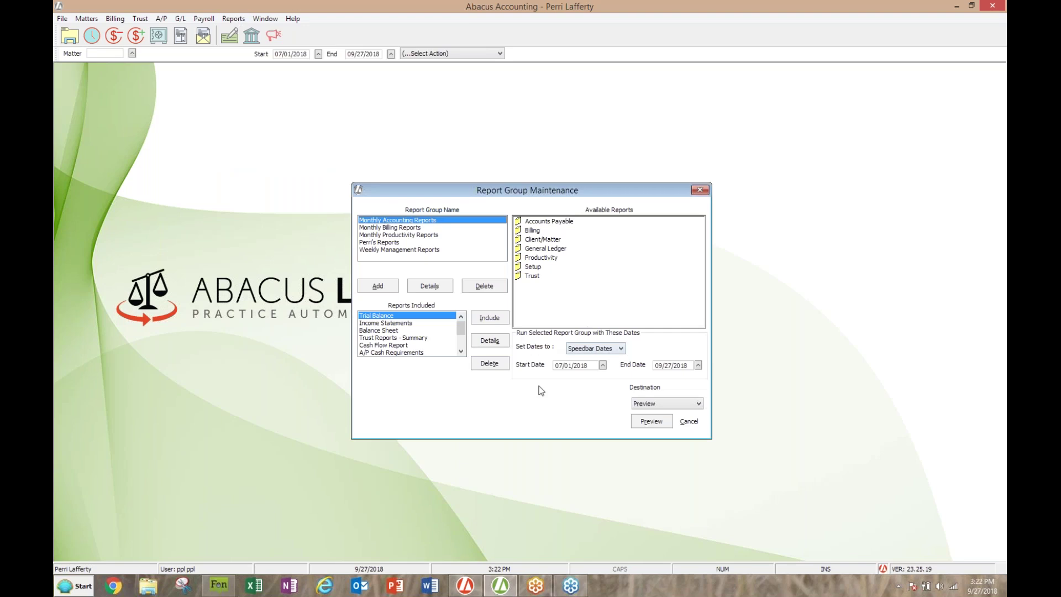
pyautogui.click(621, 349)
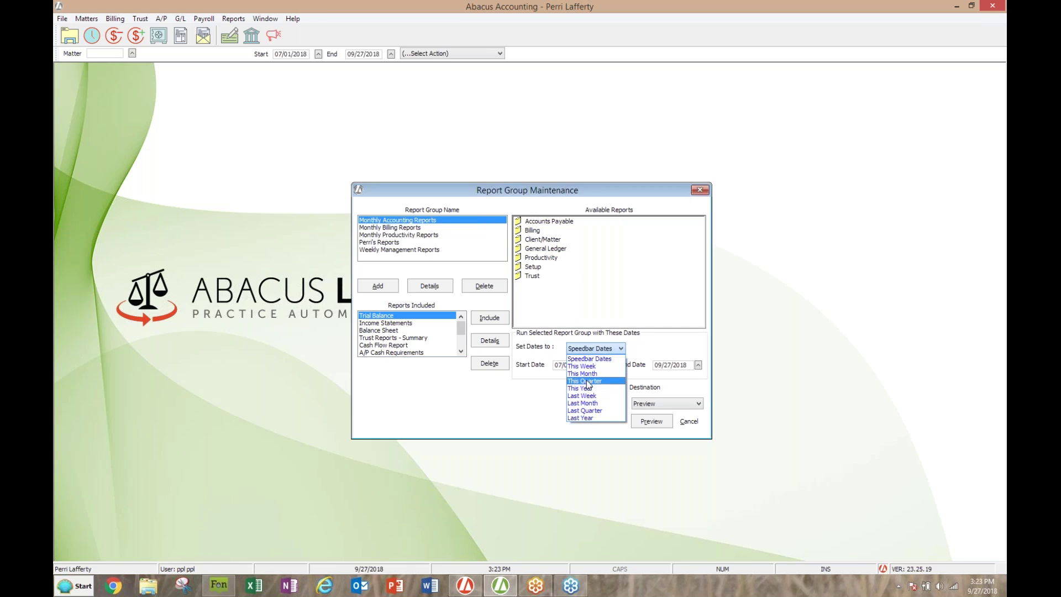
pyautogui.click(648, 355)
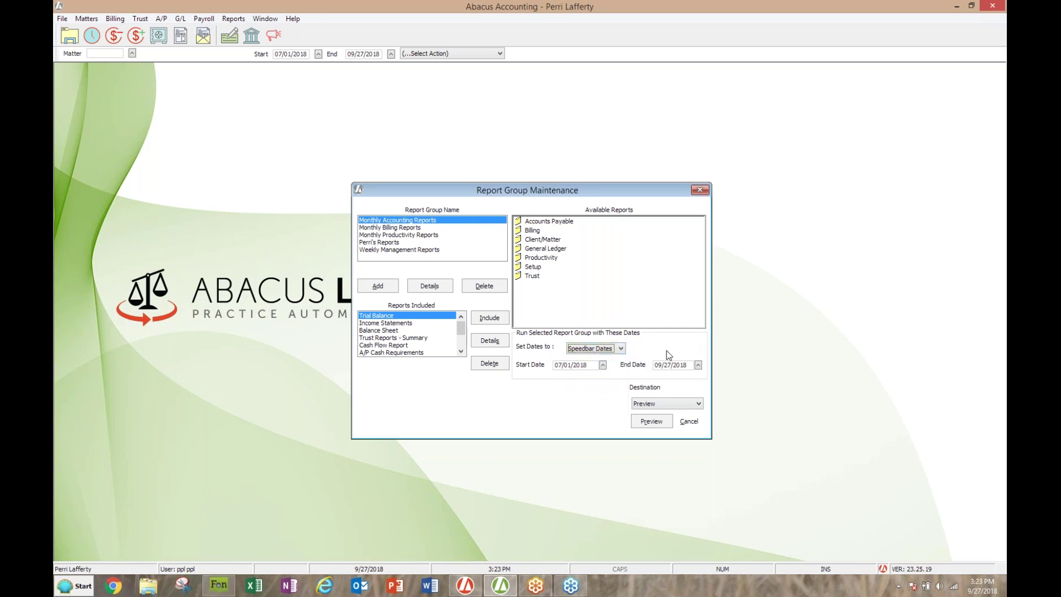
pyautogui.click(698, 405)
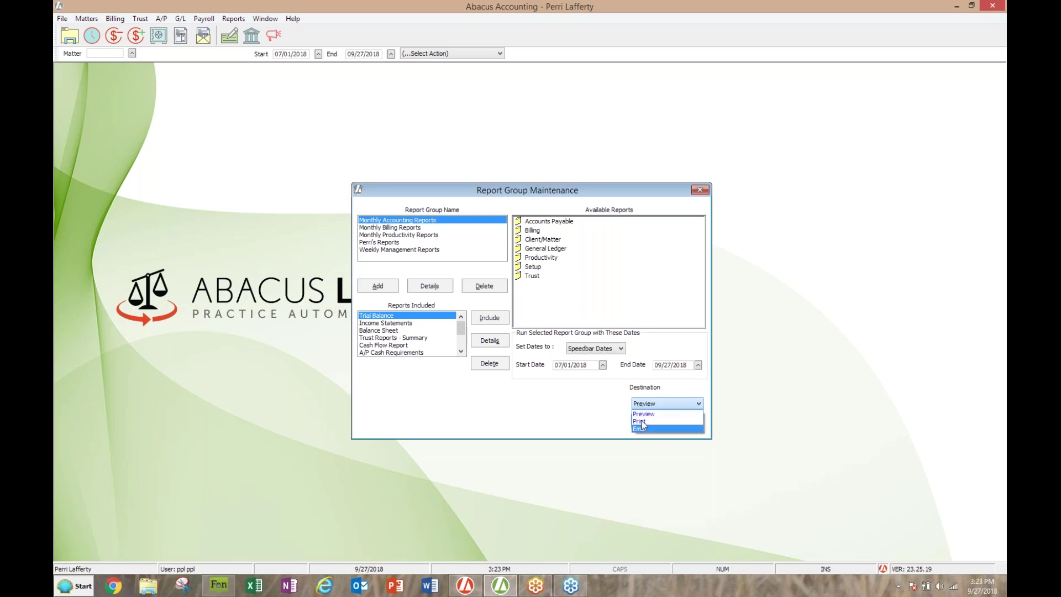
pyautogui.click(649, 266)
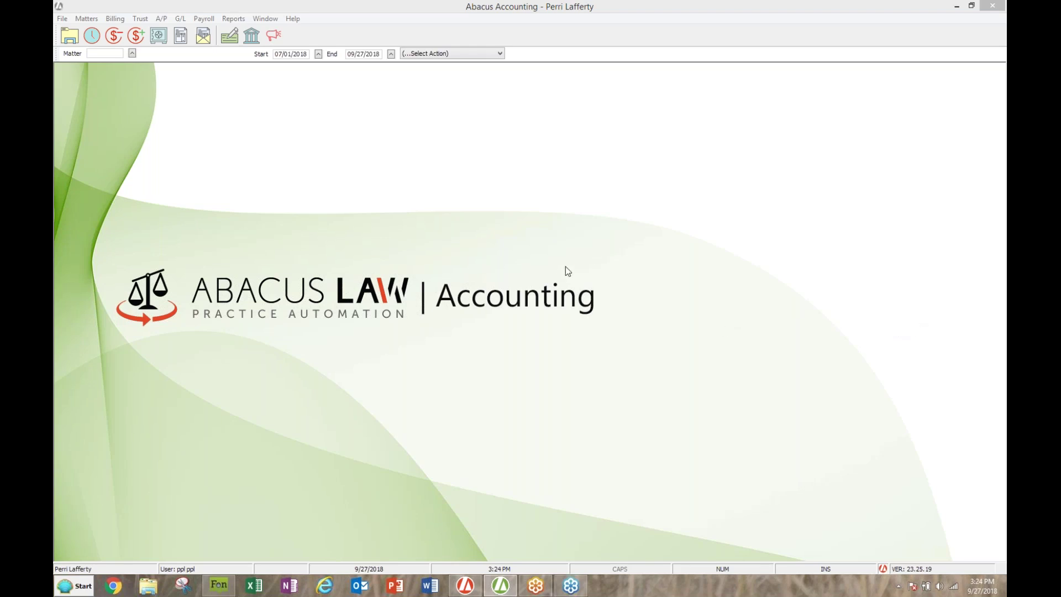
# View the General Ledger Closing Information and the Year End Closing window, closing each without starting a year close
pyautogui.click(178, 20)
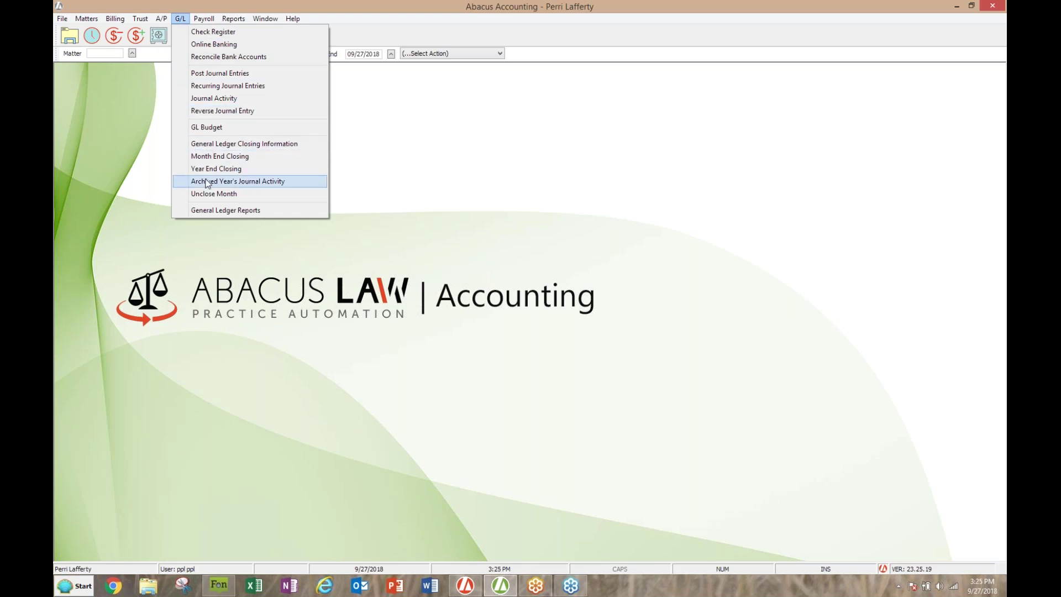
pyautogui.click(268, 145)
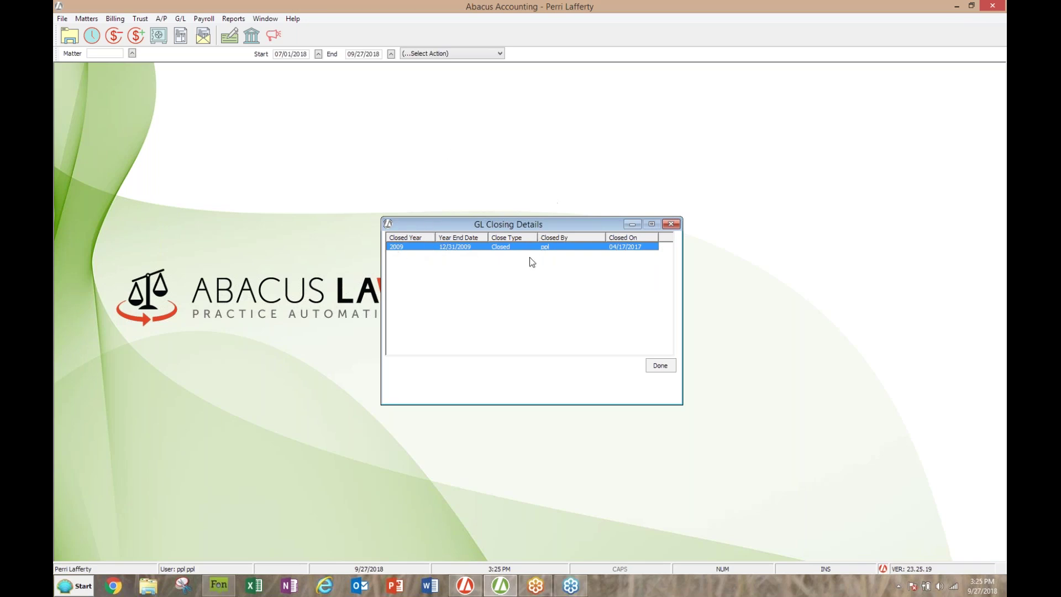
pyautogui.click(659, 367)
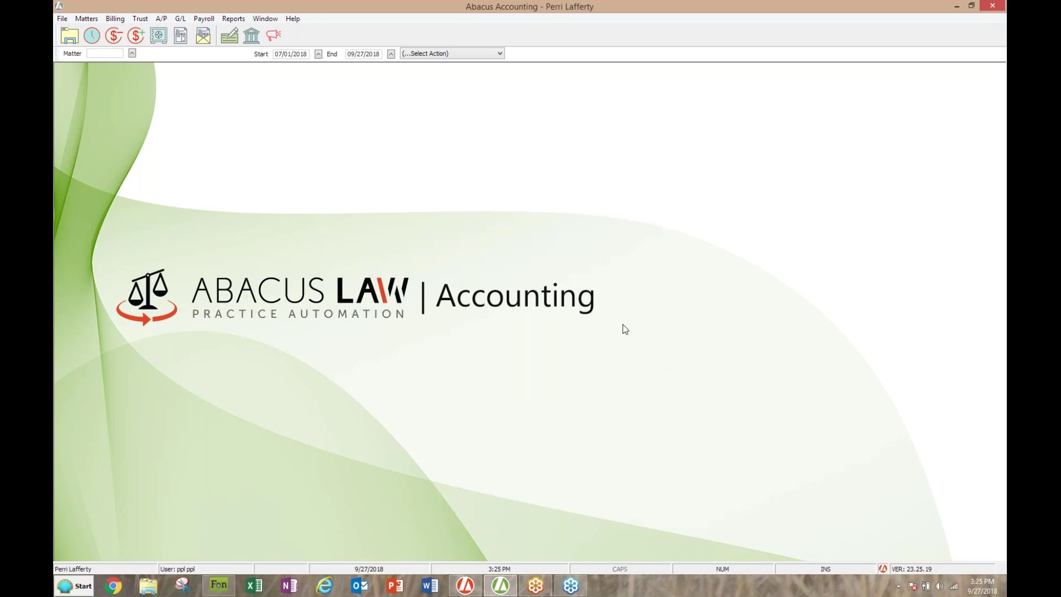
pyautogui.click(180, 18)
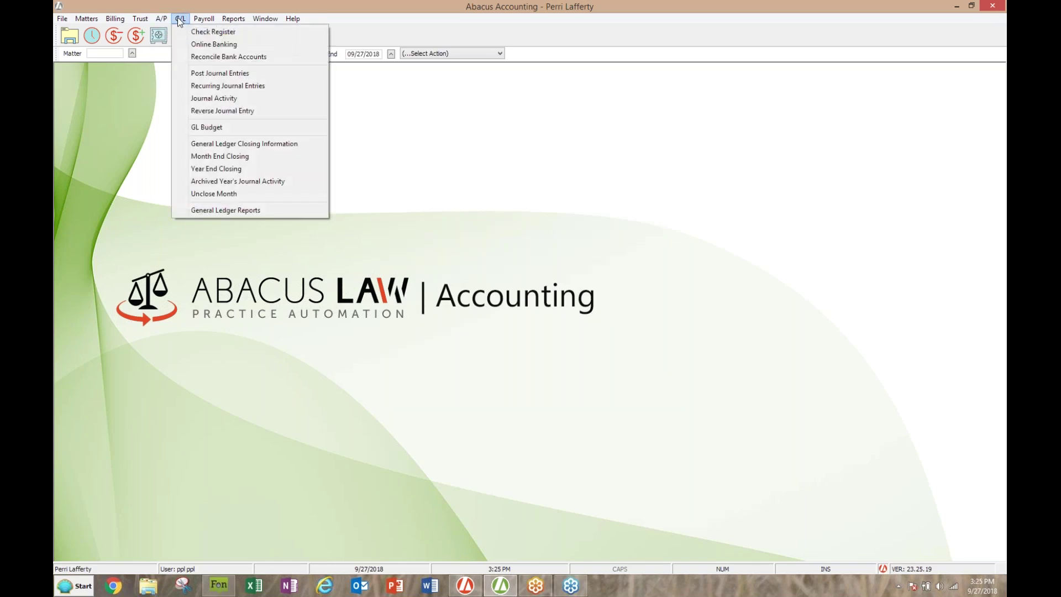
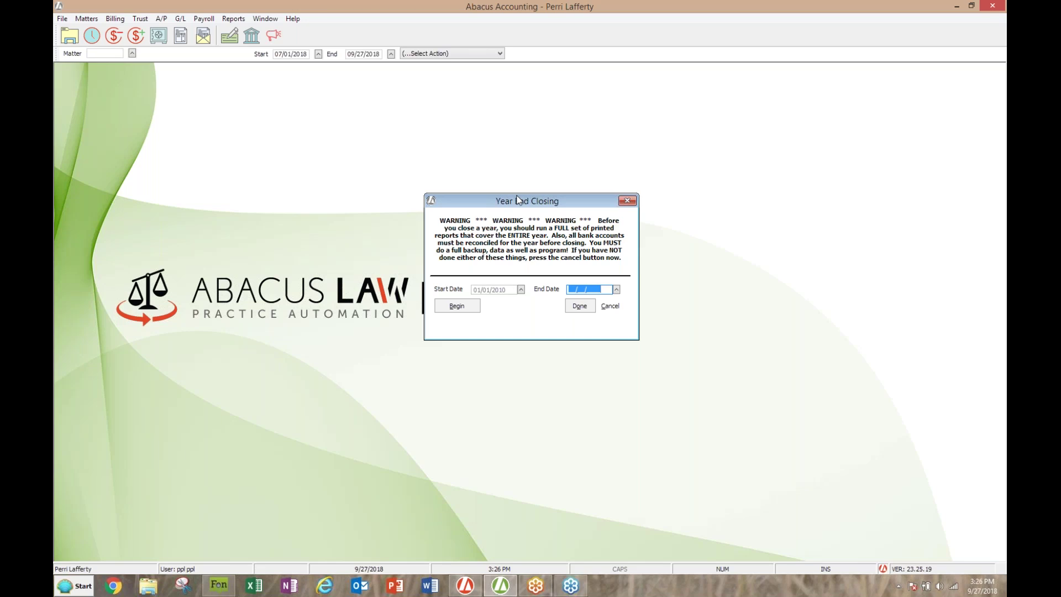
pyautogui.click(632, 201)
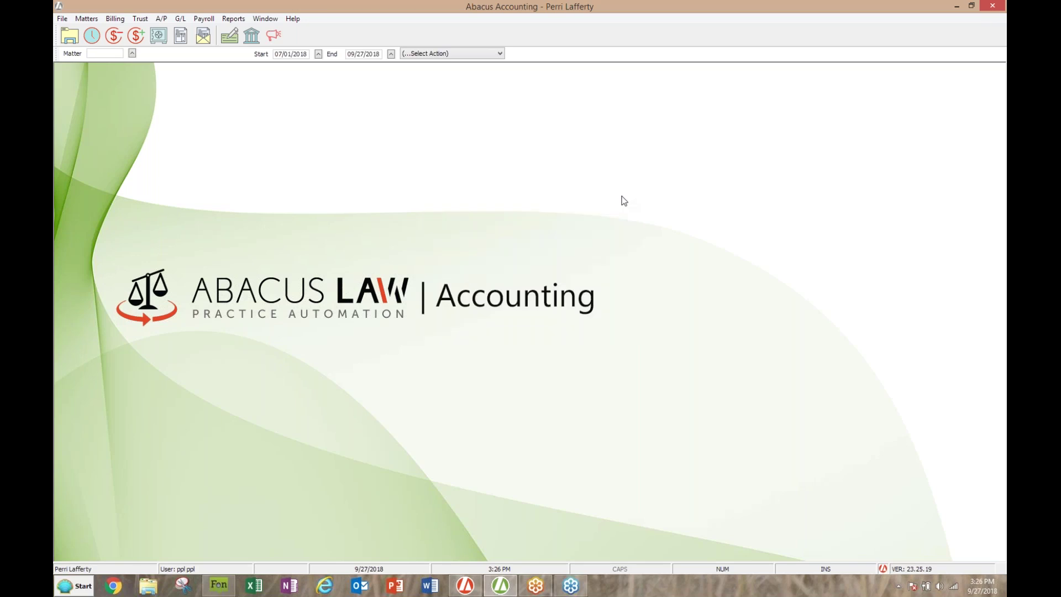
# View the Archived Year's Journal Activity and the Month End Closing window, closing each without running anything
pyautogui.click(180, 19)
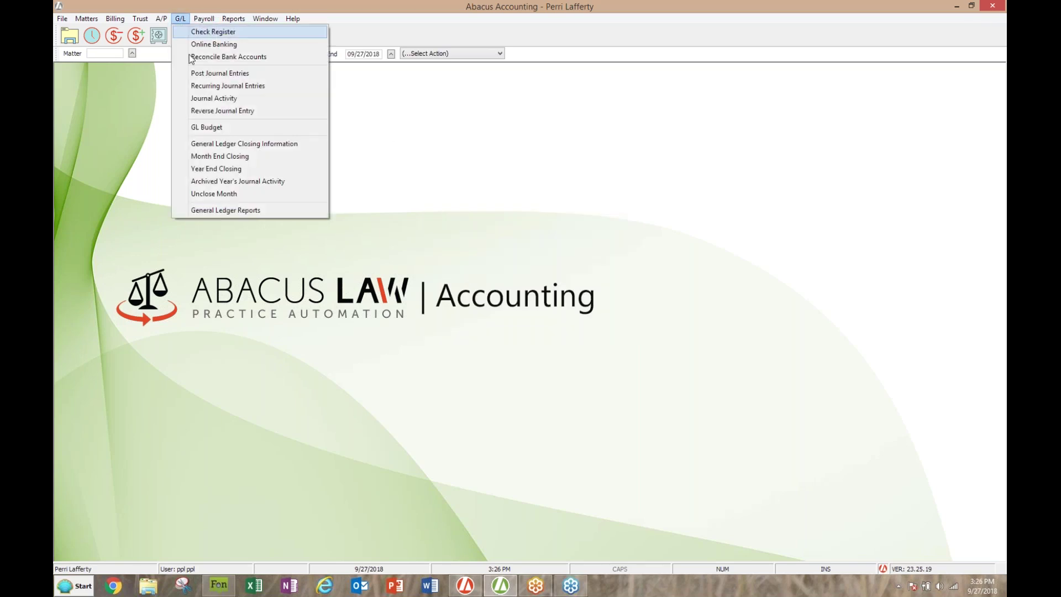
pyautogui.click(248, 185)
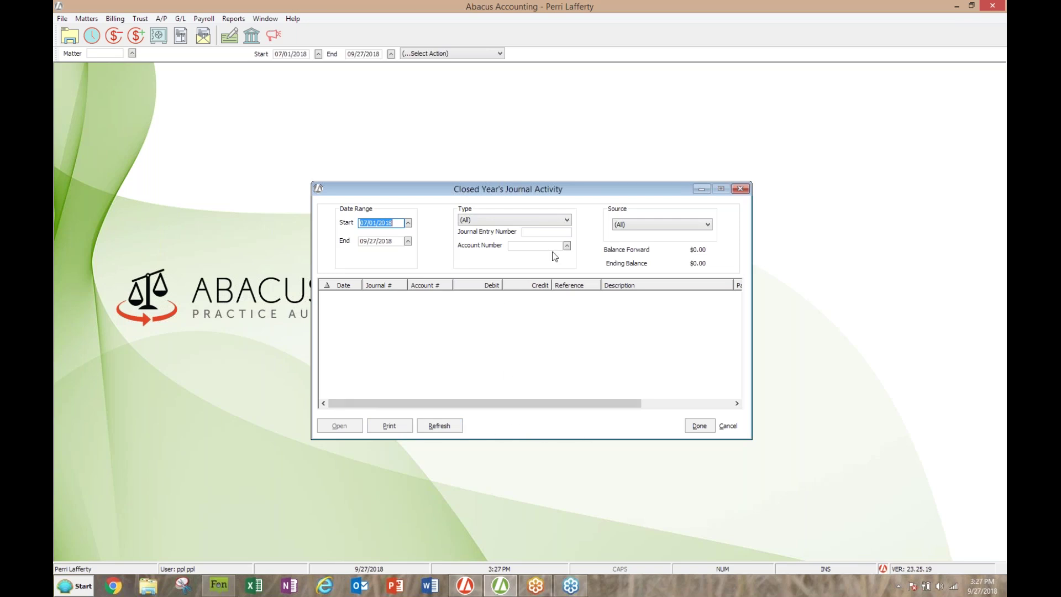
pyautogui.click(740, 189)
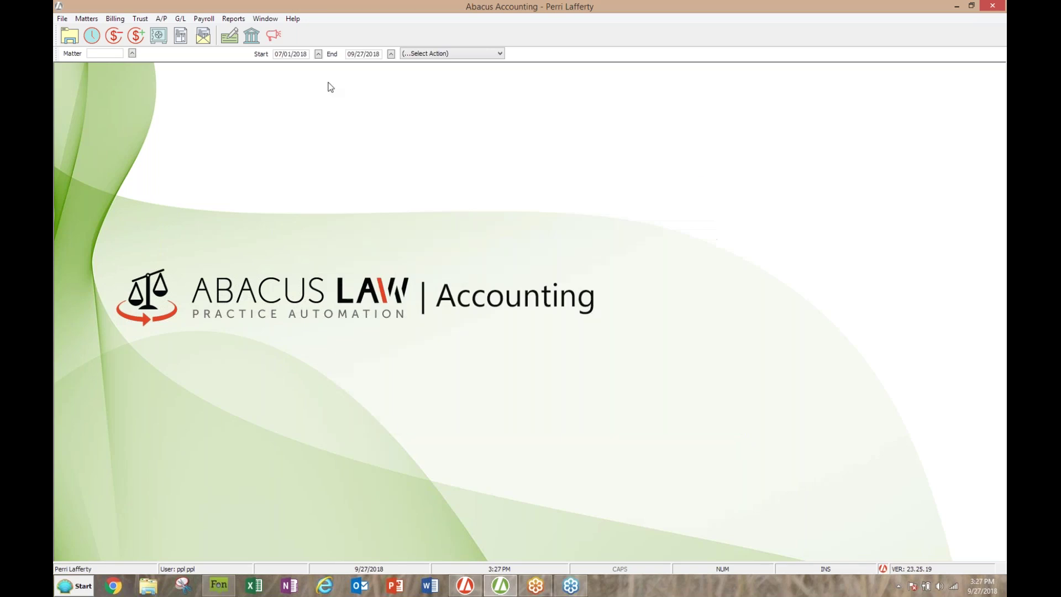
pyautogui.click(180, 20)
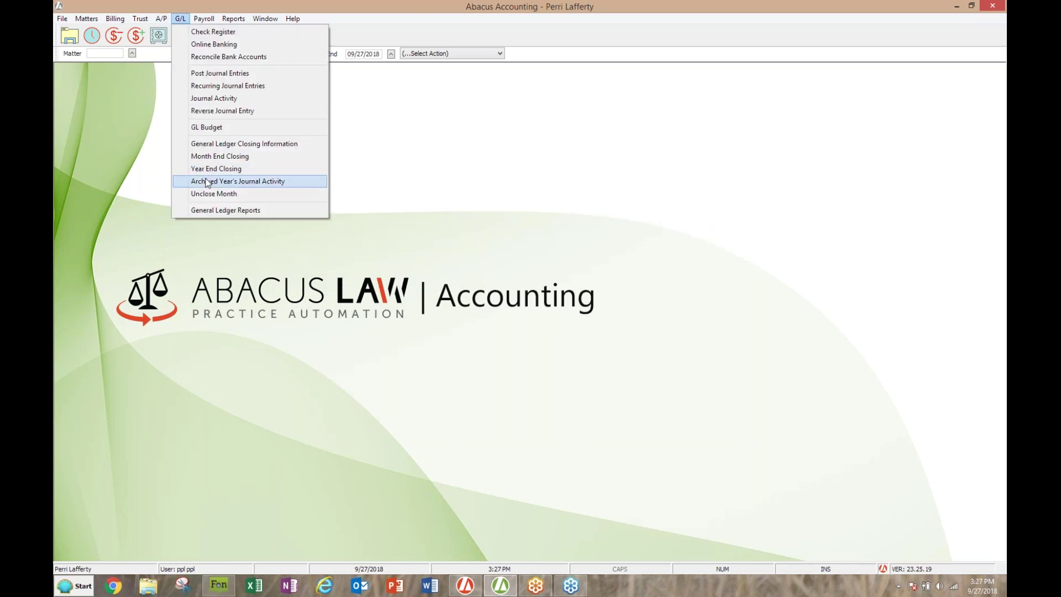
pyautogui.click(214, 158)
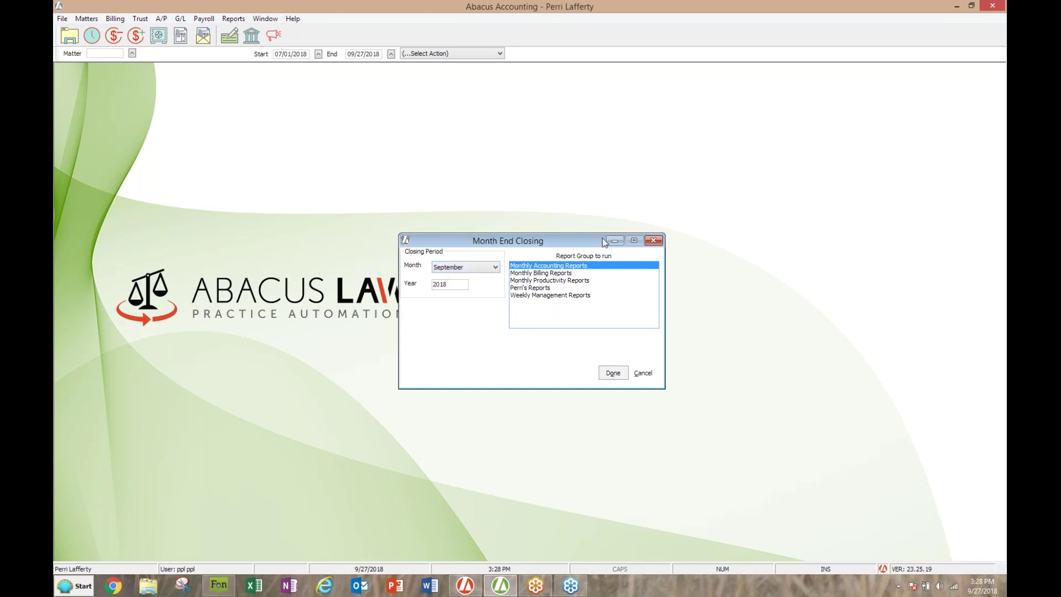
pyautogui.click(653, 241)
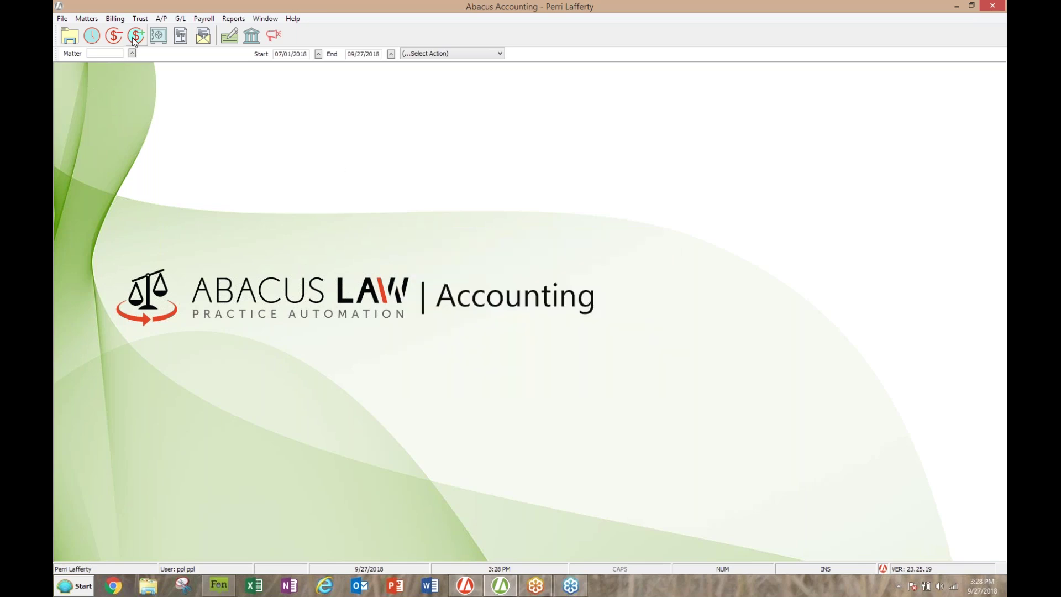
pyautogui.click(182, 18)
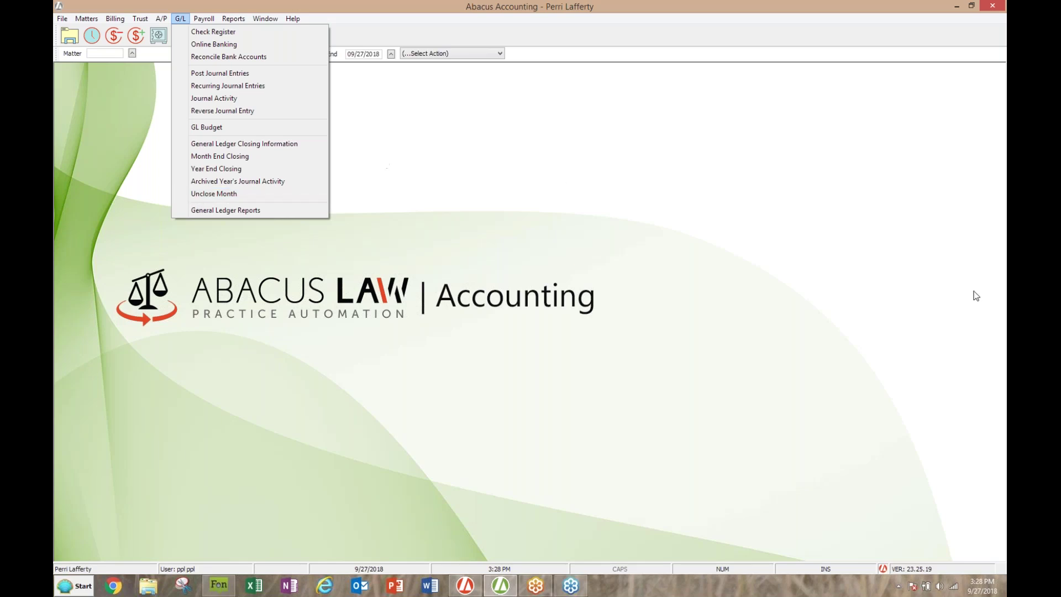
pyautogui.click(862, 332)
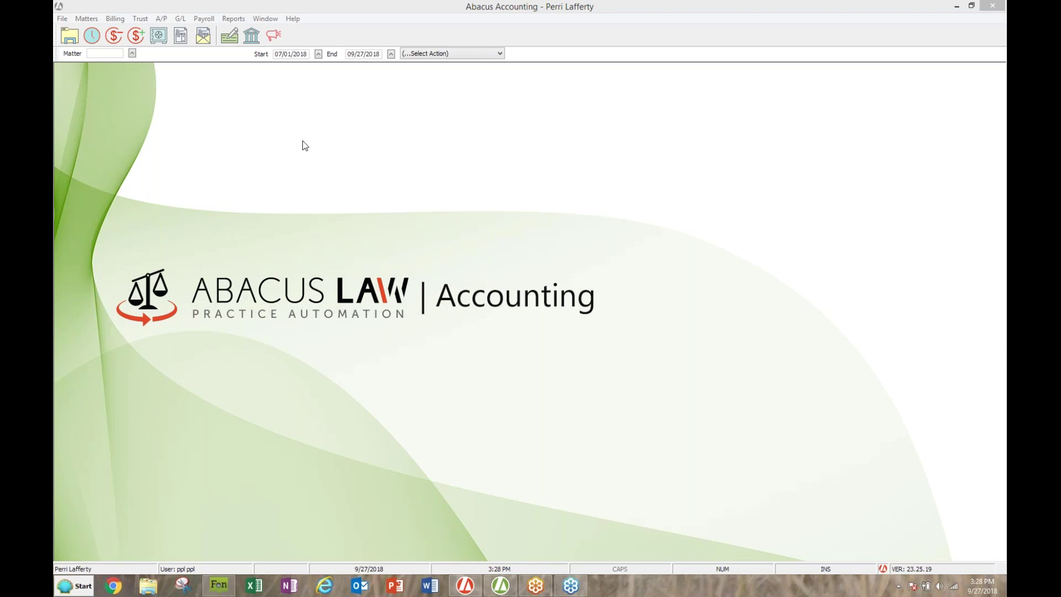
# Preview the Timekeeper Cash Receipts productivity report in detail by actual timekeeper for all clients and matters, from 07/01/2018 to 09/27/2018
pyautogui.click(114, 21)
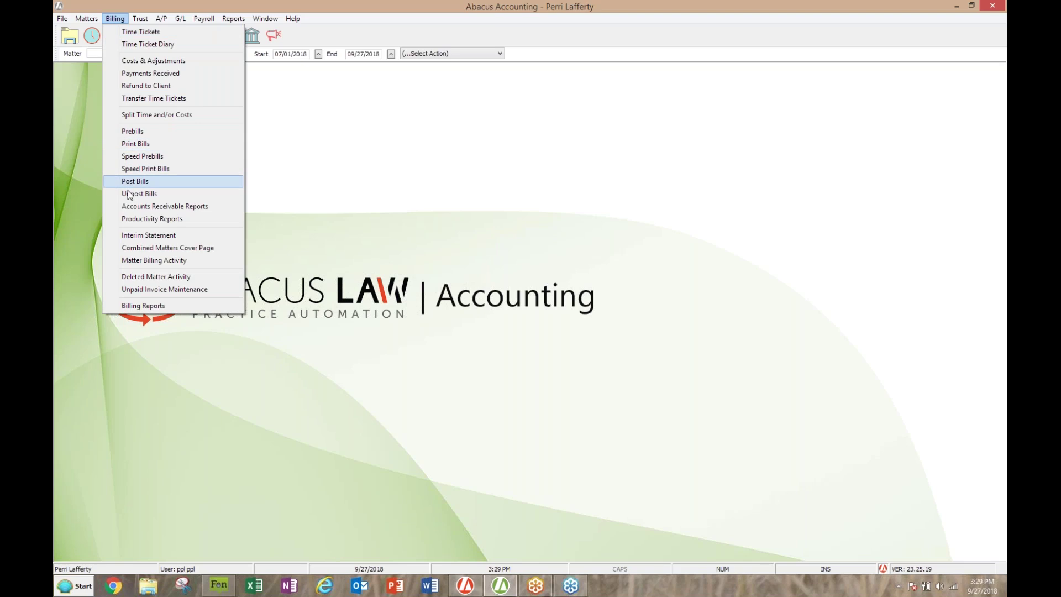
pyautogui.click(131, 219)
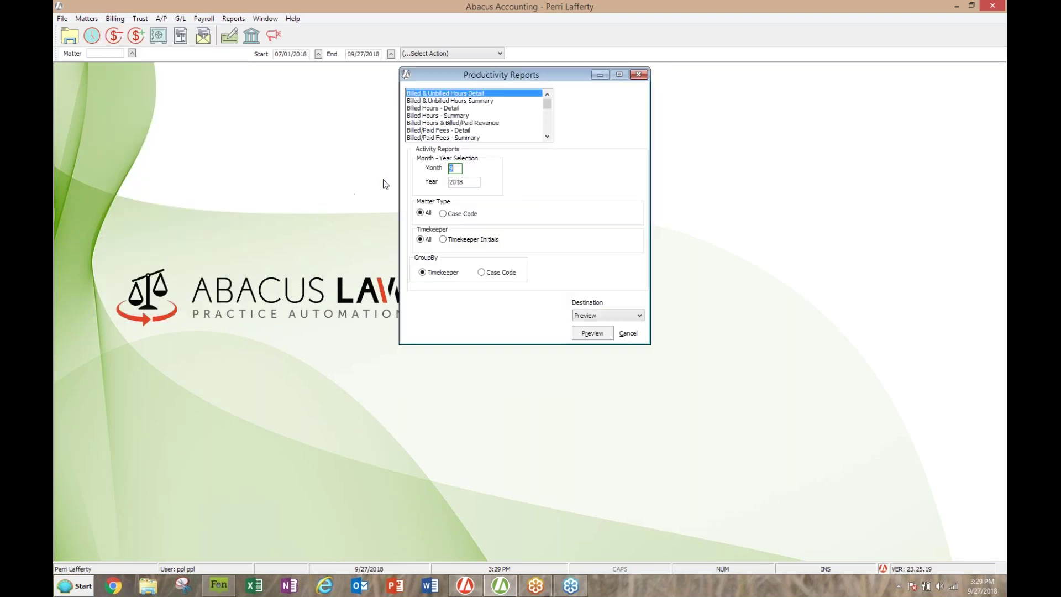
pyautogui.click(547, 137)
pyautogui.click(547, 137)
pyautogui.click(548, 137)
pyautogui.click(547, 137)
pyautogui.click(547, 138)
pyautogui.click(548, 137)
pyautogui.click(547, 137)
pyautogui.click(547, 137)
pyautogui.click(547, 137)
pyautogui.click(548, 137)
pyautogui.click(548, 137)
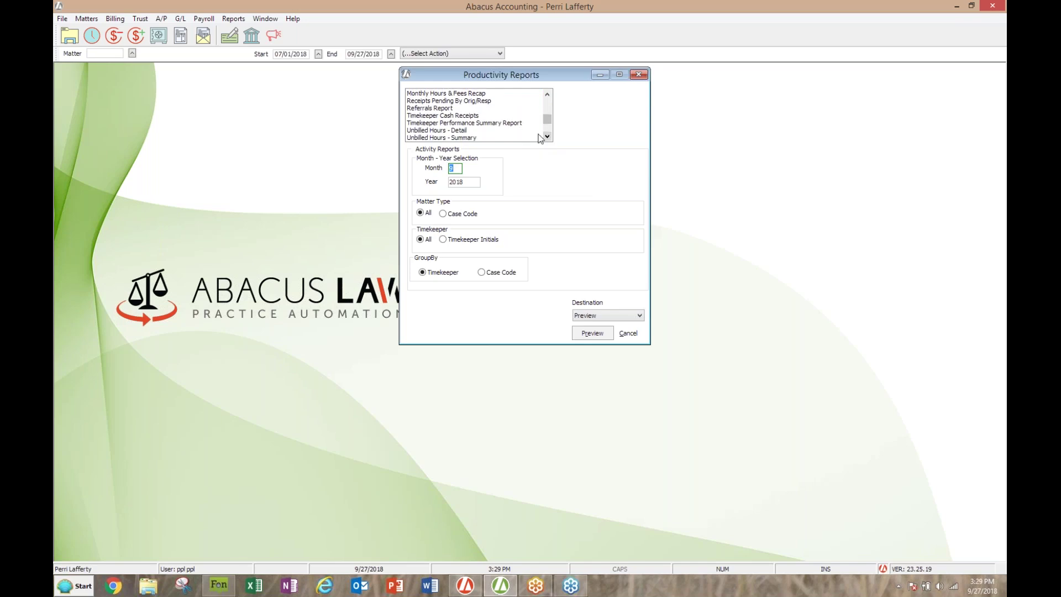
pyautogui.click(442, 115)
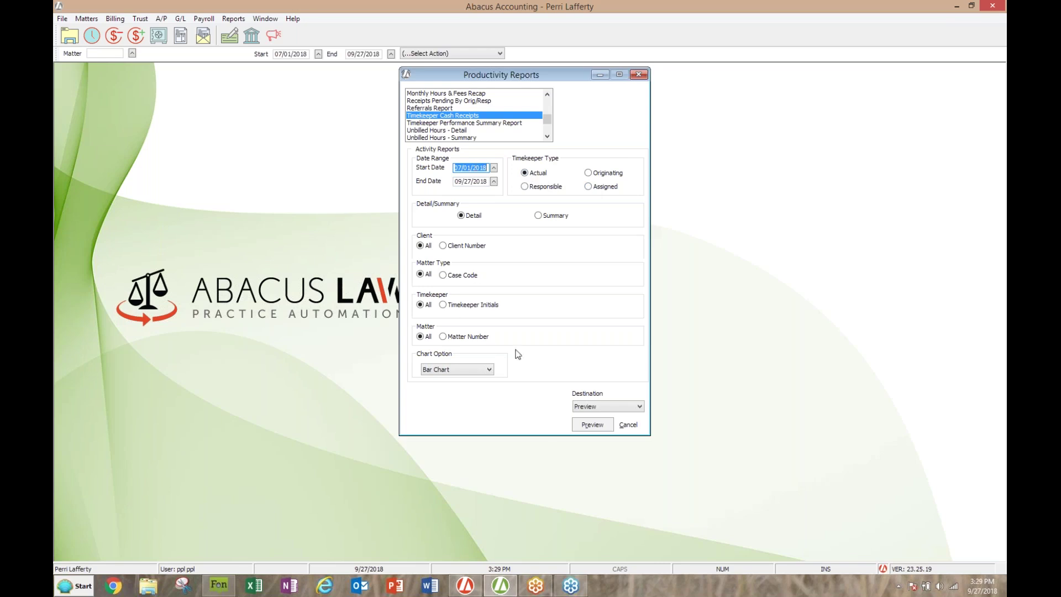
pyautogui.click(581, 432)
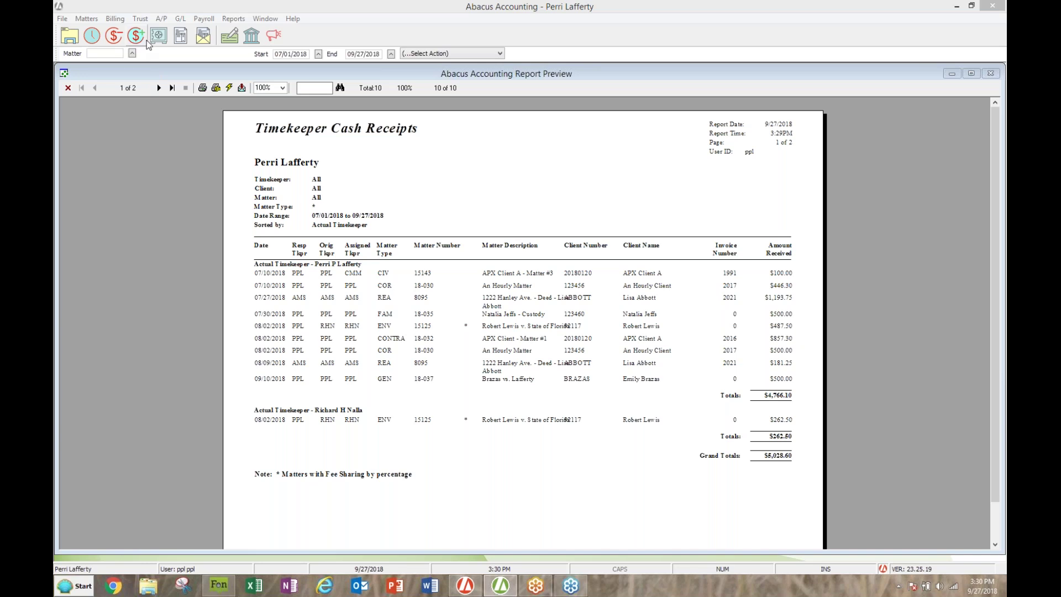
# Preview the general ledger Income Statement for September 2018 in the standard Month & Year-to-Date format on a calendar-year basis
pyautogui.click(181, 21)
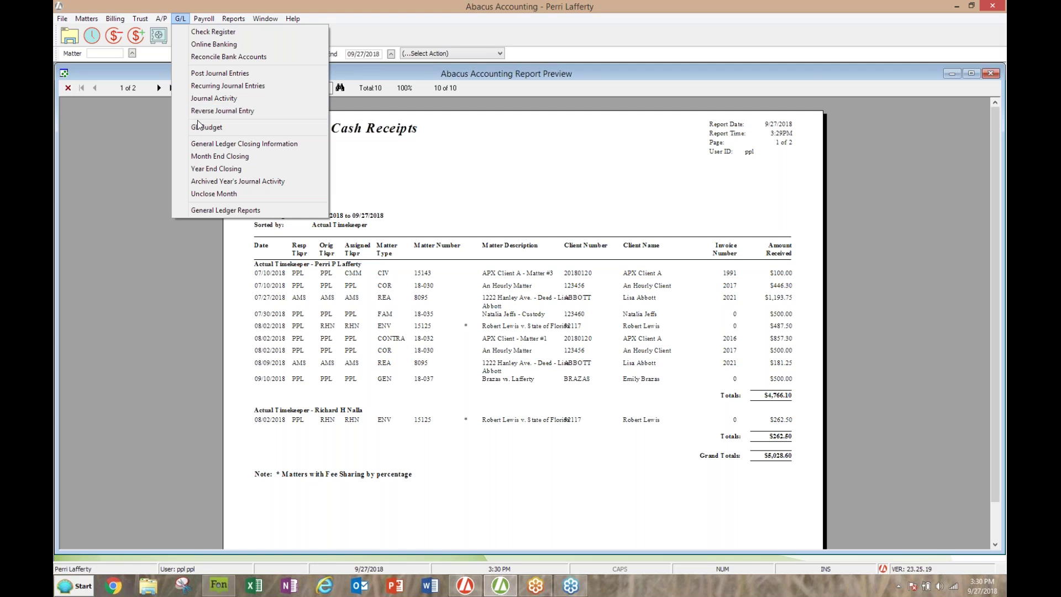
pyautogui.click(224, 211)
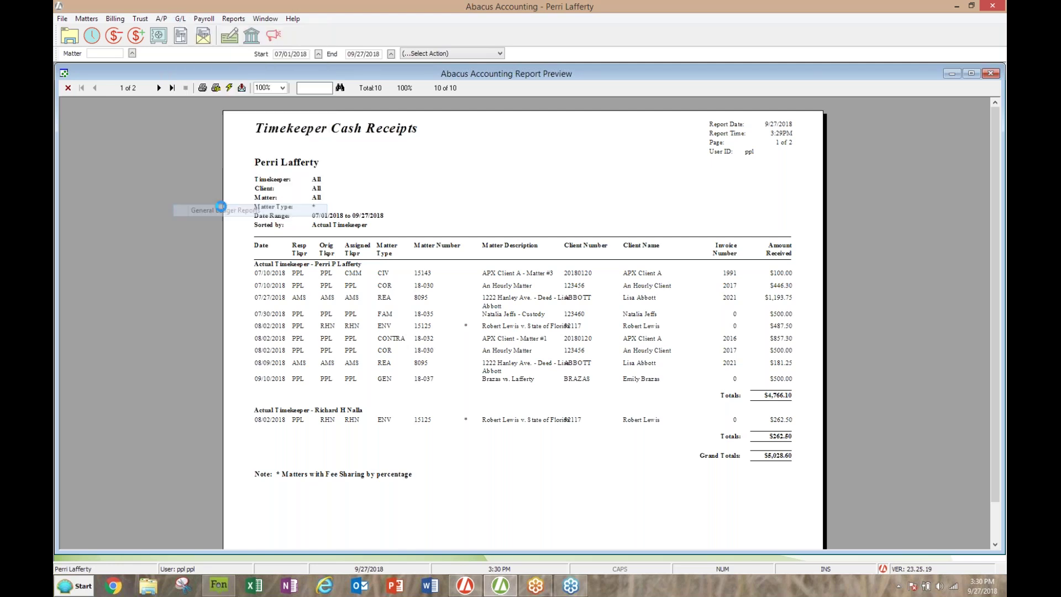
pyautogui.click(557, 127)
pyautogui.click(558, 127)
pyautogui.click(558, 127)
pyautogui.scroll(-3, 509, 130)
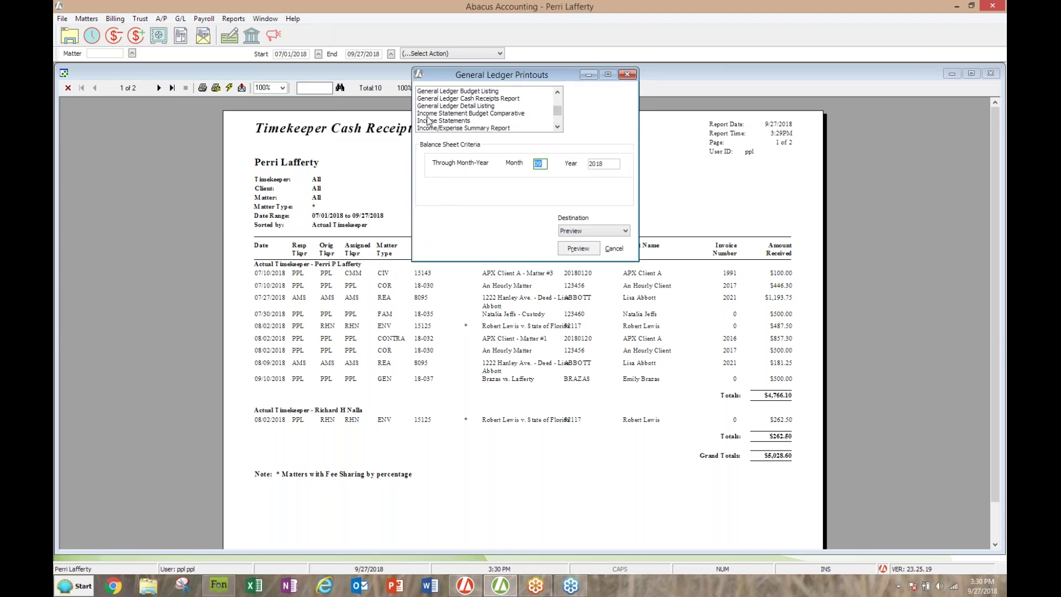
pyautogui.click(451, 121)
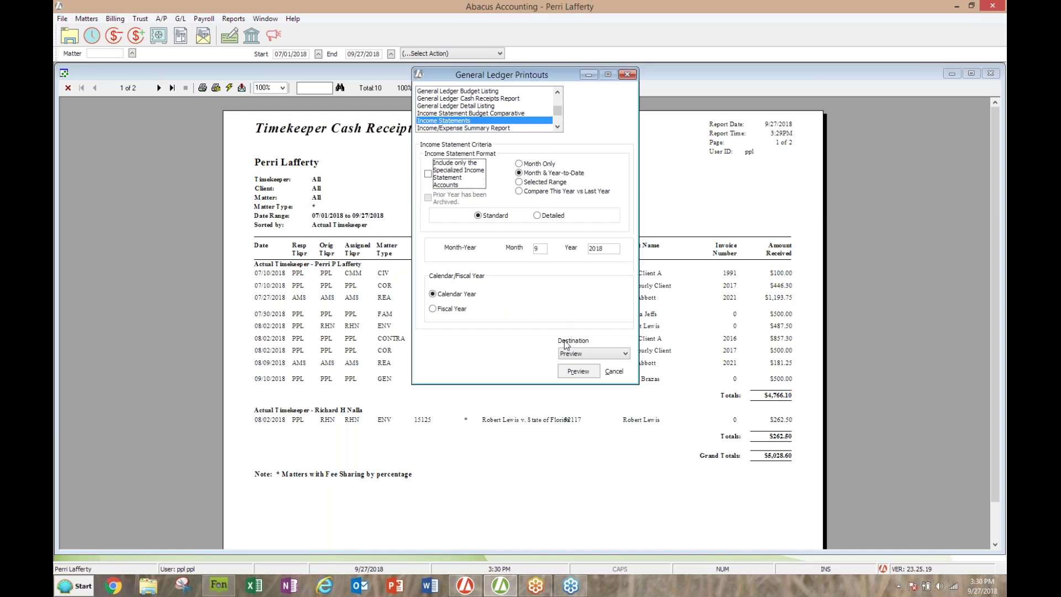
pyautogui.click(575, 371)
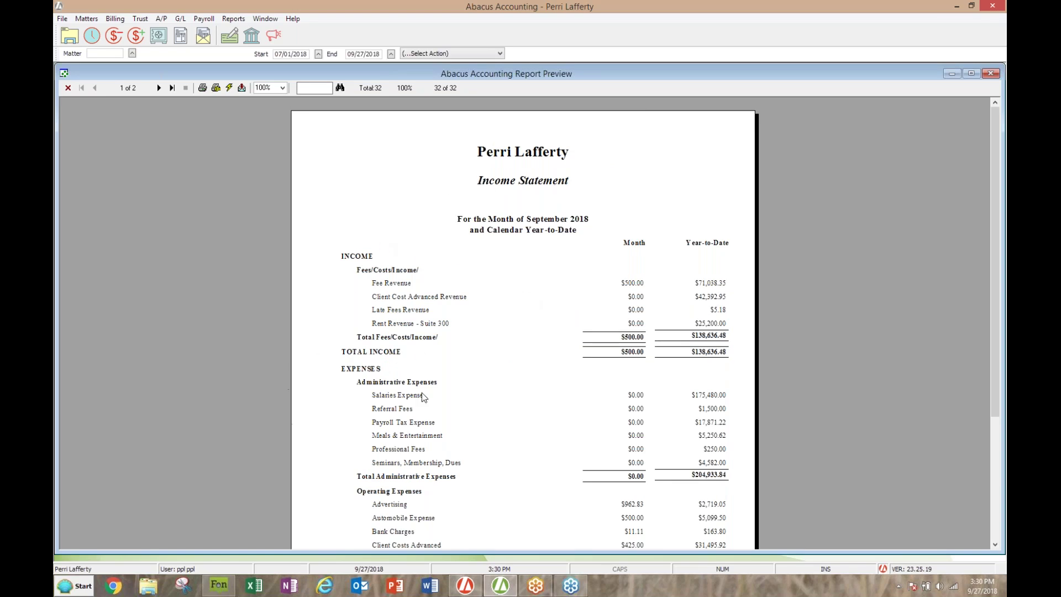
# Review the Income Statement's profit and loss chart and its figures down to the net profit line, and close the statement and General Ledger Printouts
pyautogui.click(158, 88)
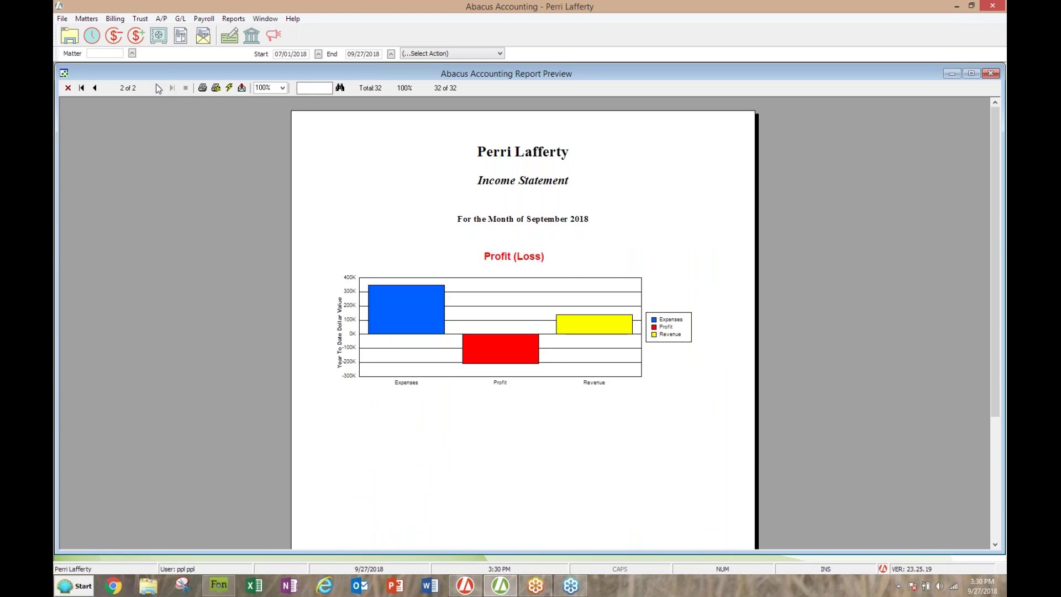
pyautogui.click(95, 88)
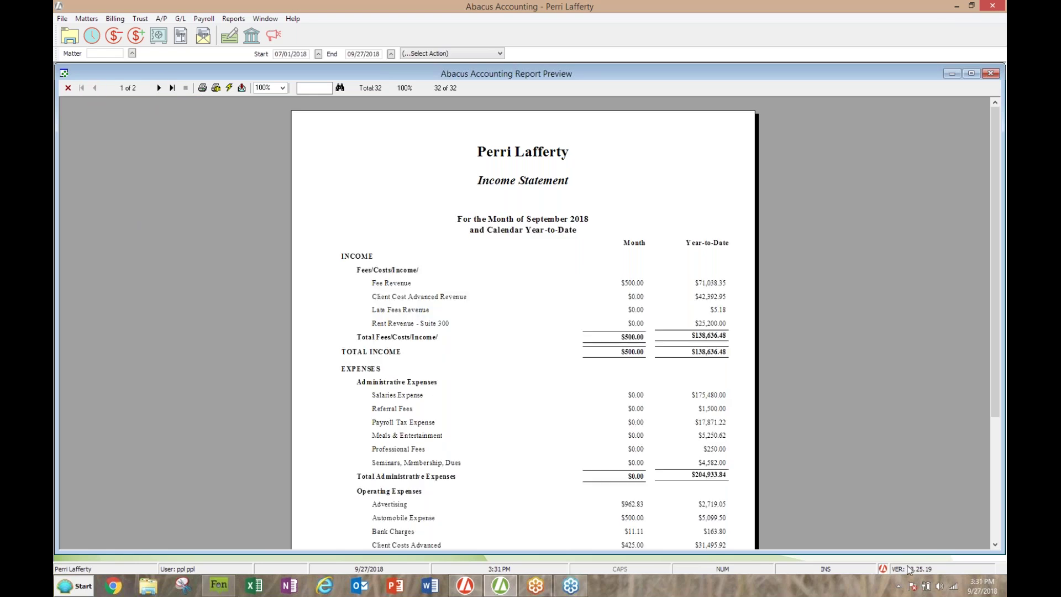
pyautogui.click(994, 545)
pyautogui.click(995, 545)
pyautogui.scroll(-6, 994, 545)
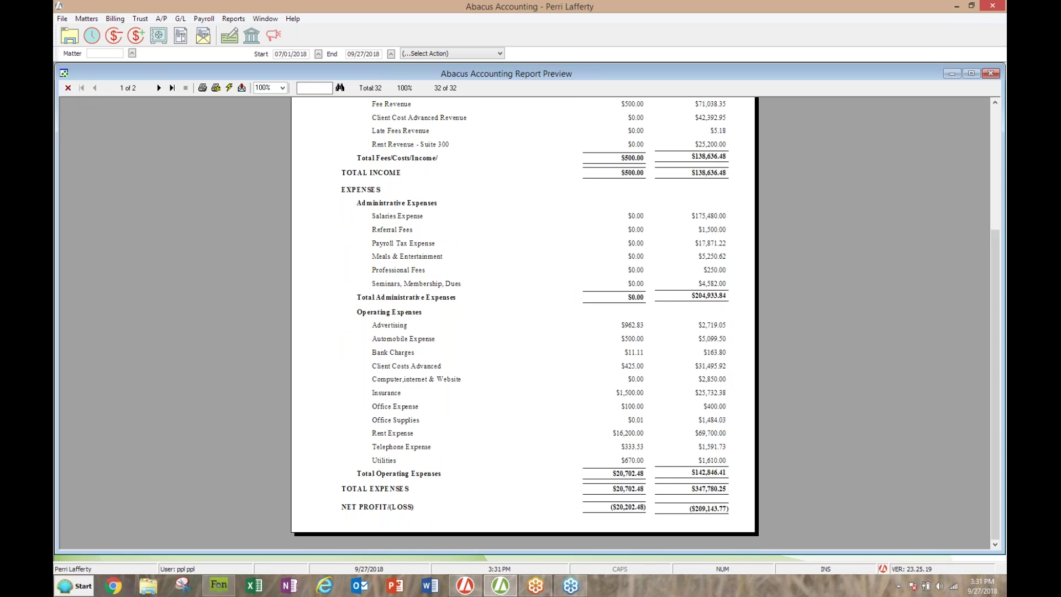
pyautogui.click(68, 88)
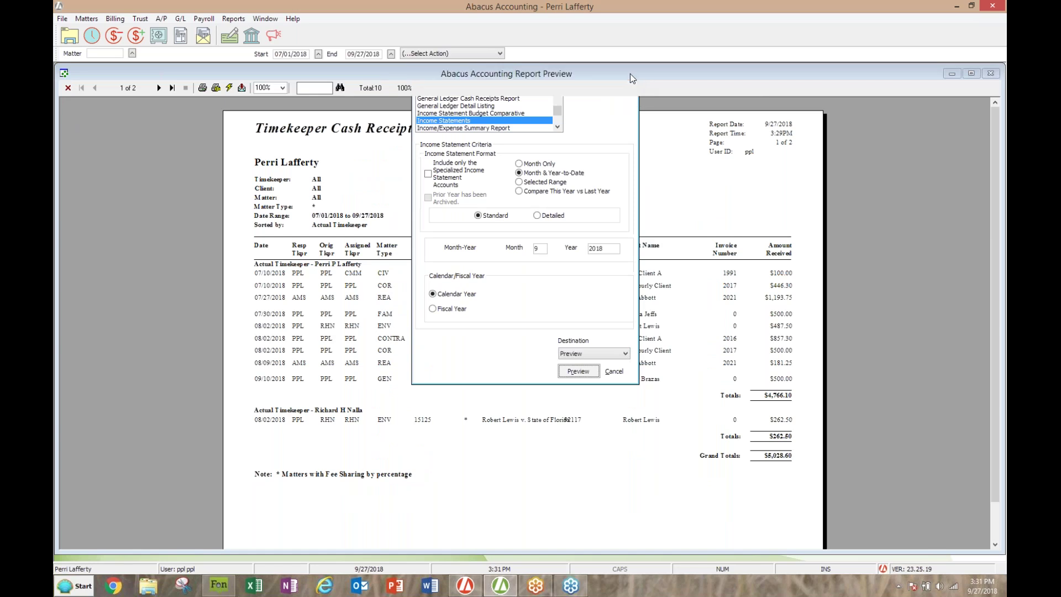
pyautogui.click(630, 74)
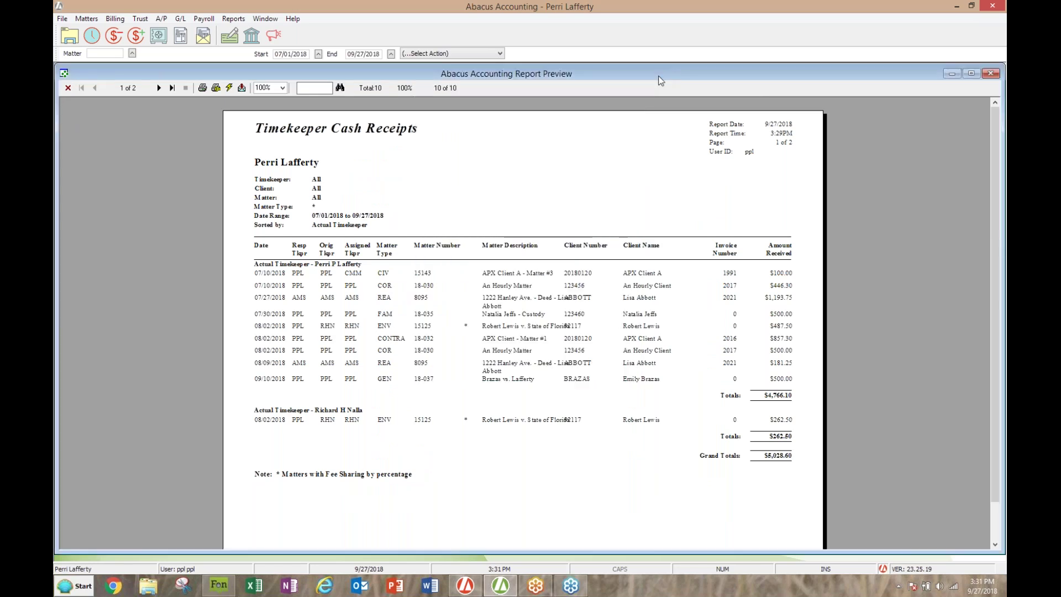
# Move the Timekeeper Cash Receipts preview aside and bring back Productivity Reports to review the reports at the start of its list
pyautogui.moveTo(658, 77); pyautogui.dragTo(545, 119)
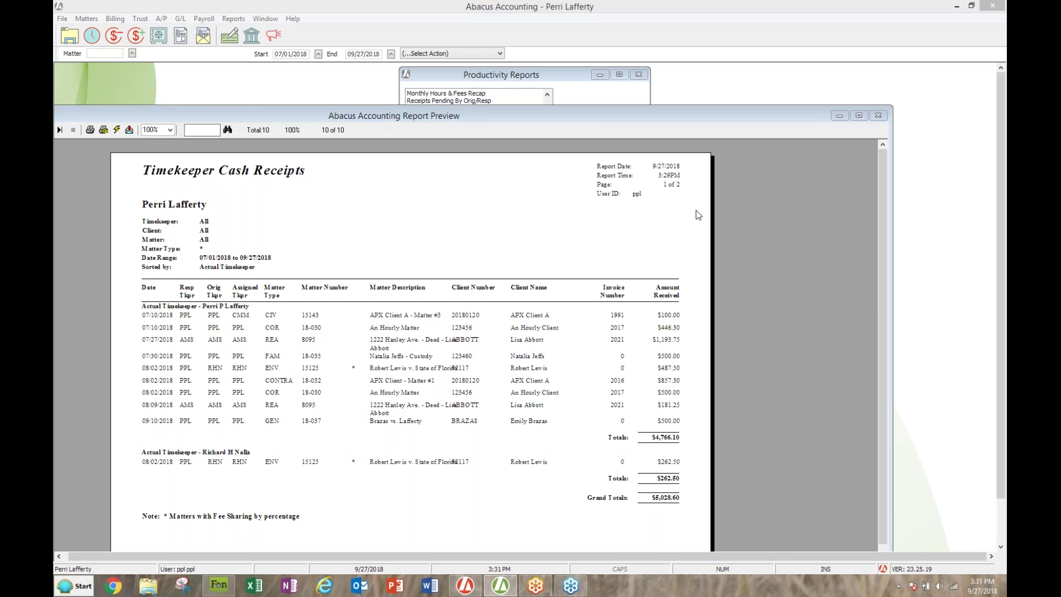
pyautogui.click(112, 20)
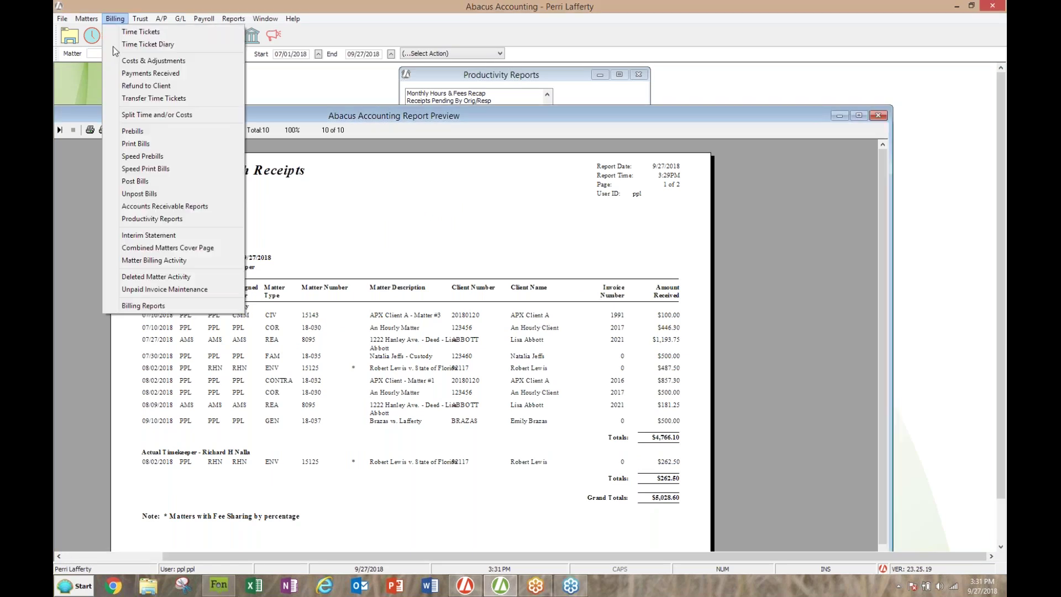
pyautogui.click(148, 219)
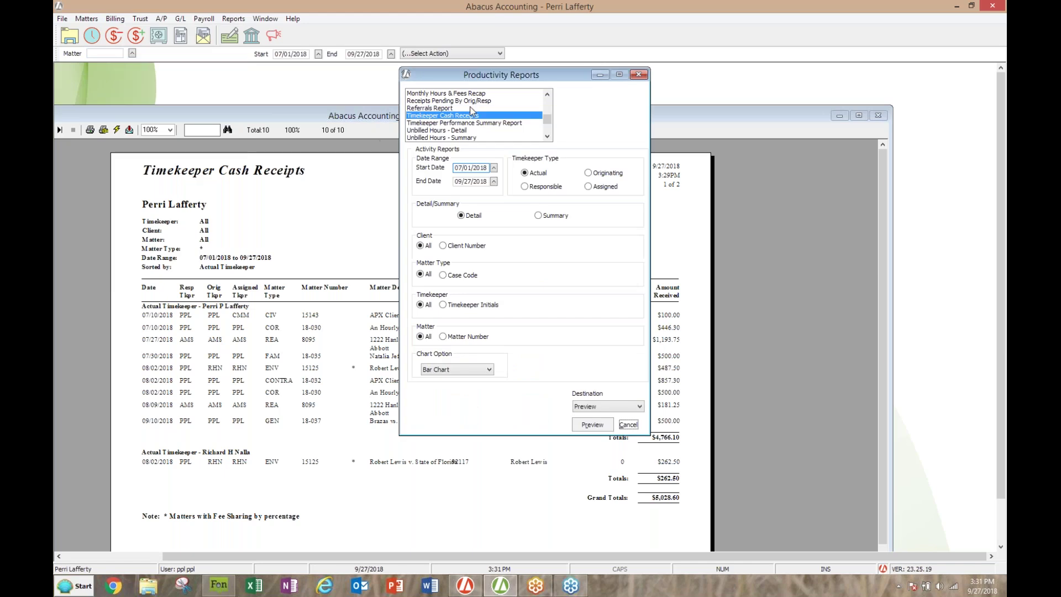
pyautogui.click(547, 95)
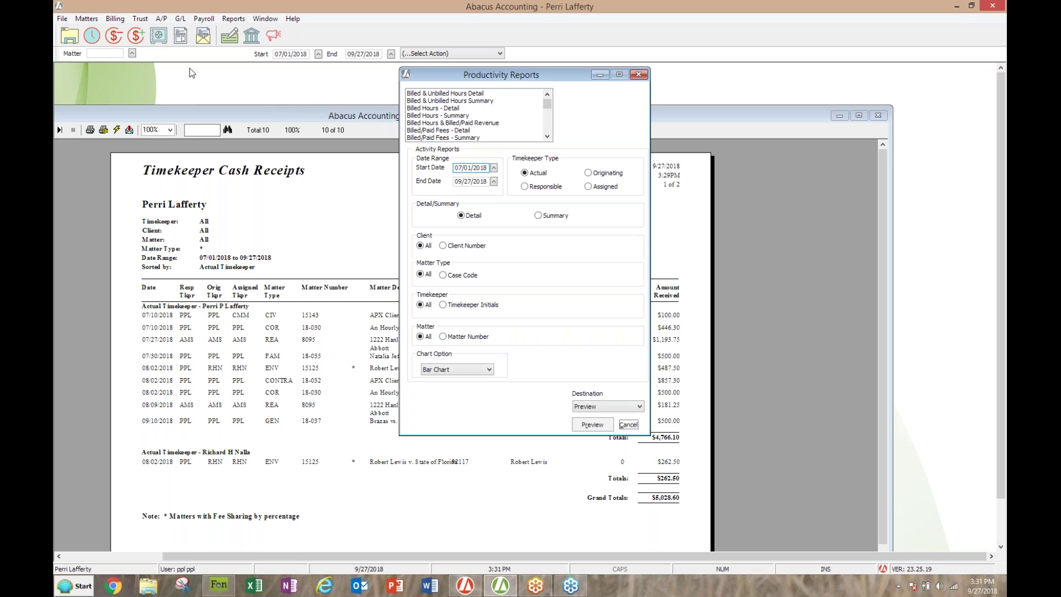
pyautogui.click(116, 19)
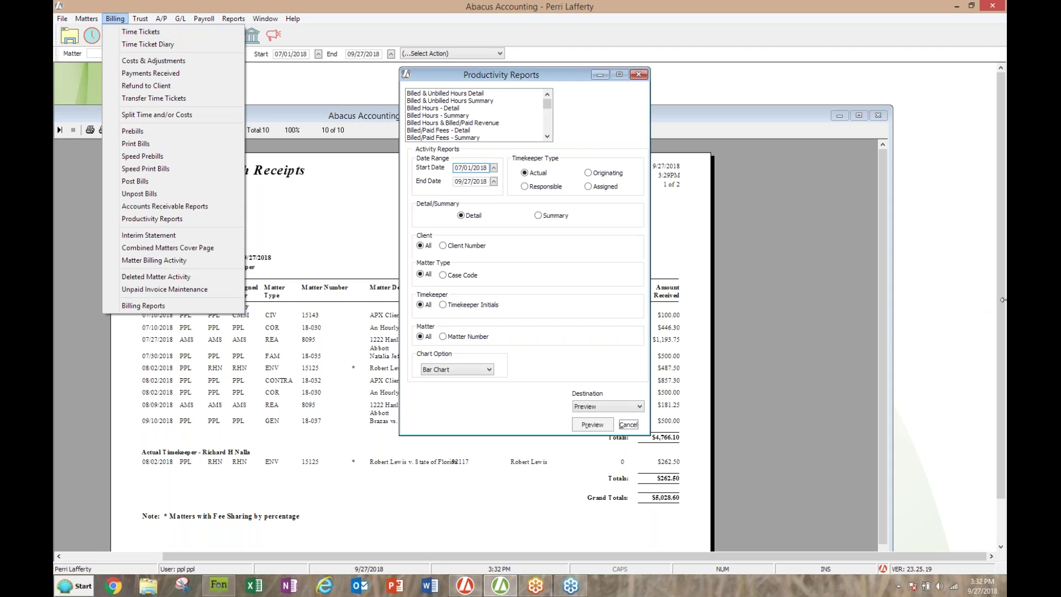
pyautogui.click(1003, 334)
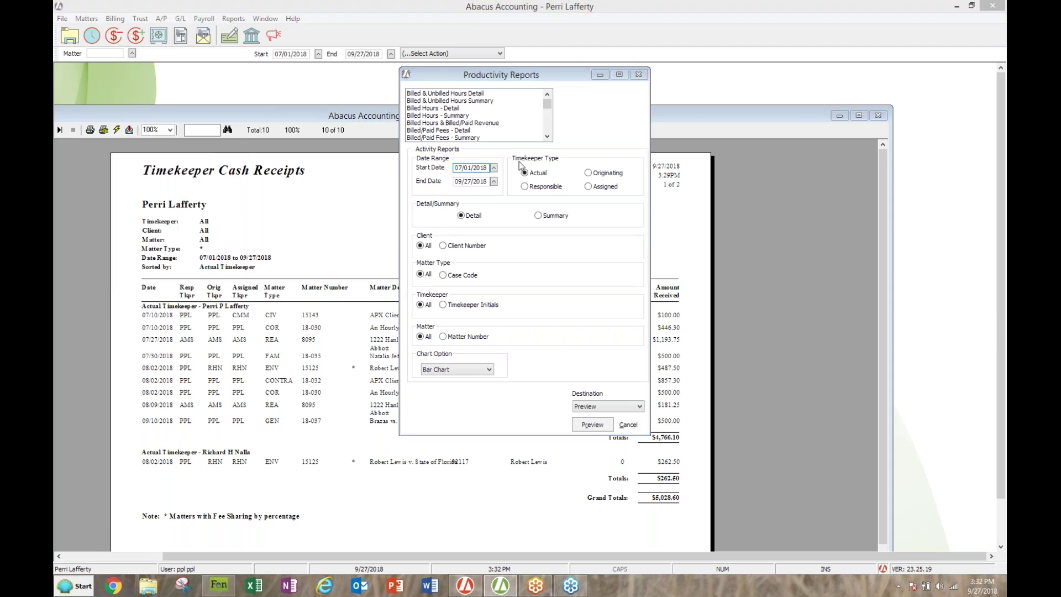
# Close the Productivity Reports window and the Timekeeper Cash Receipts preview
pyautogui.click(637, 76)
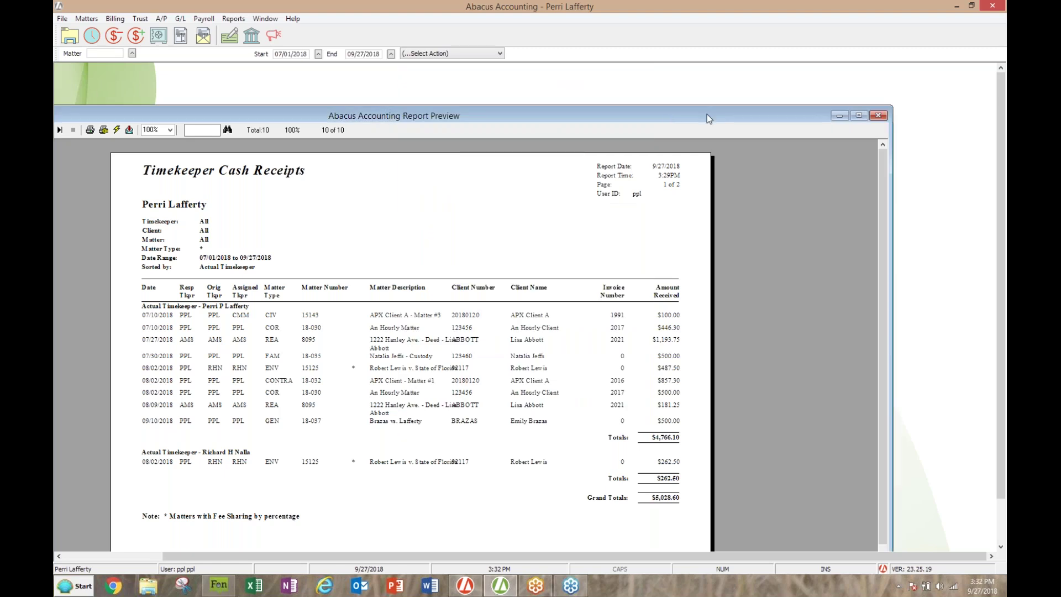
pyautogui.moveTo(669, 117); pyautogui.dragTo(427, 137)
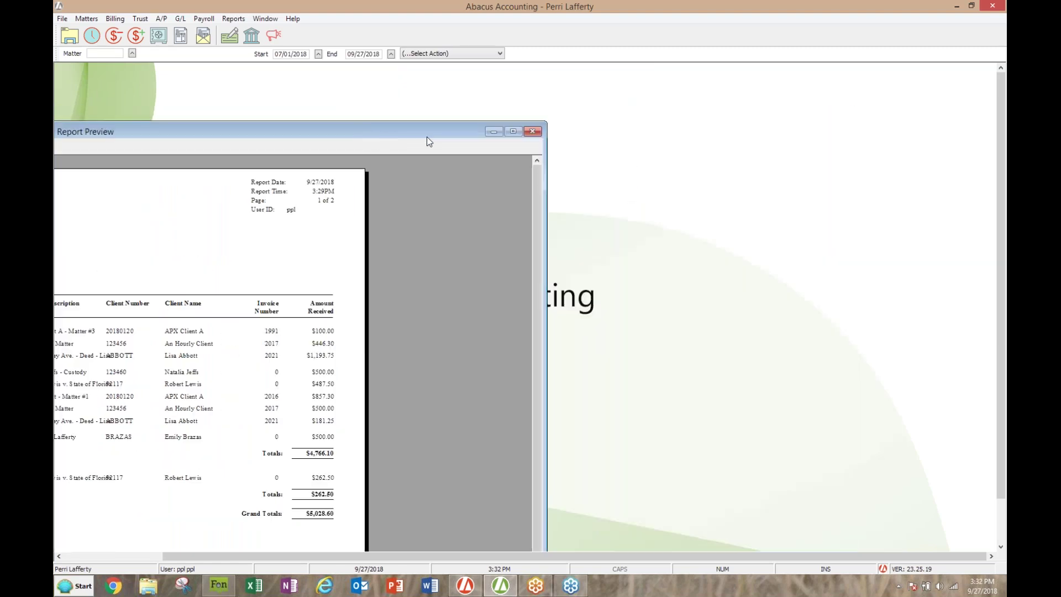
pyautogui.click(532, 133)
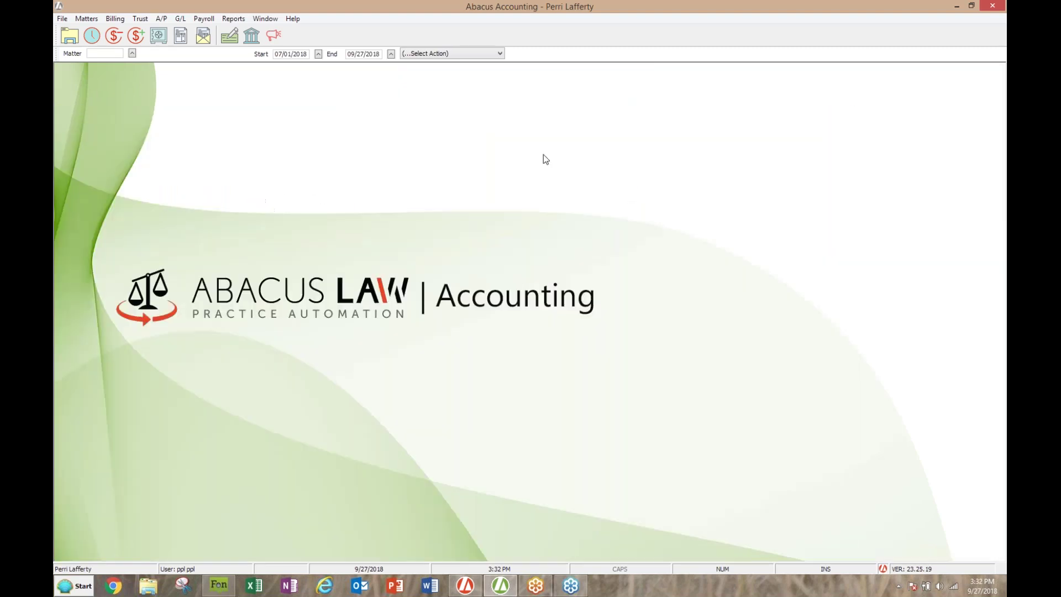